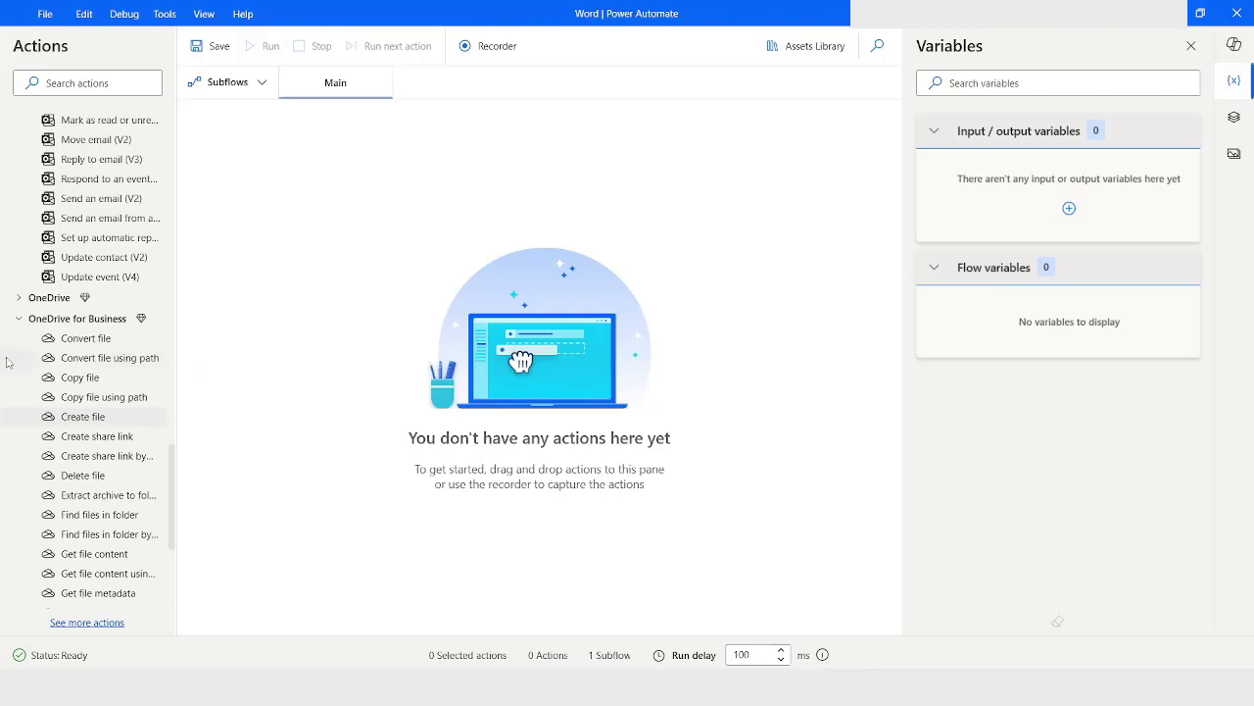
# - Discard a trial Populate Word template action, then select D2 in Gift.xlsx and close it
pyautogui.scroll(-5, 62, 368)
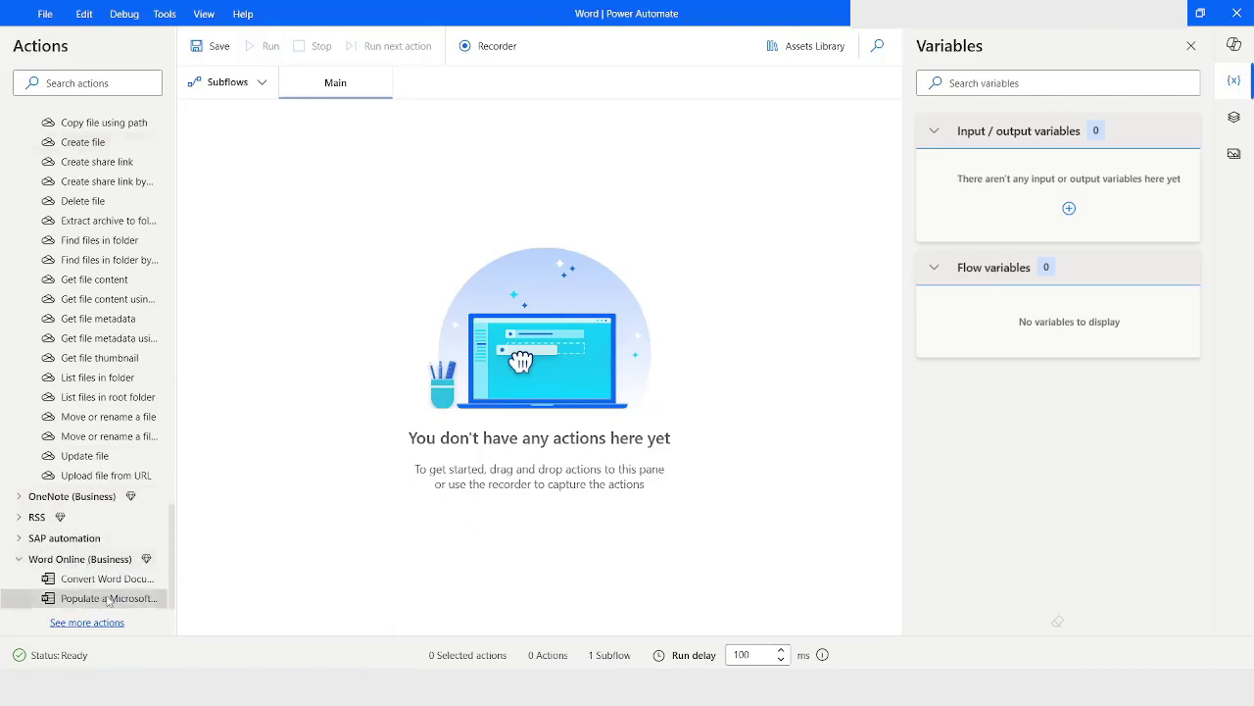
pyautogui.moveTo(84, 603); pyautogui.dragTo(477, 383)
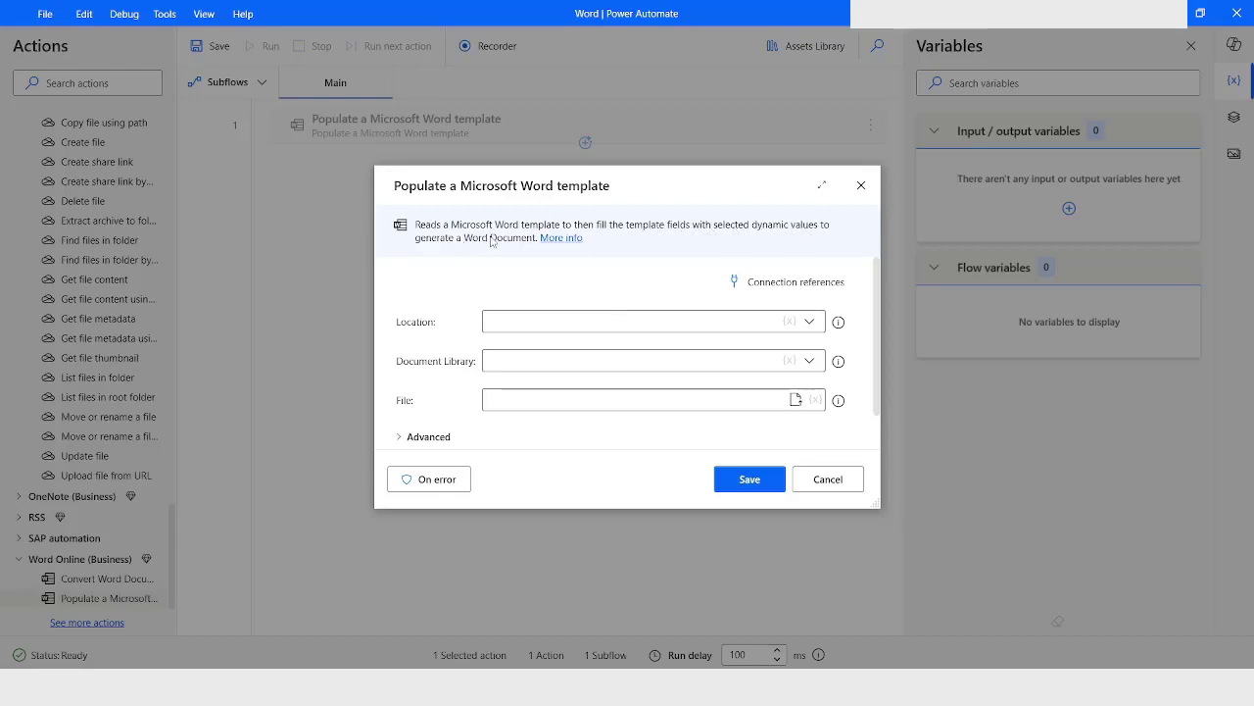
pyautogui.moveTo(500, 192); pyautogui.dragTo(452, 174)
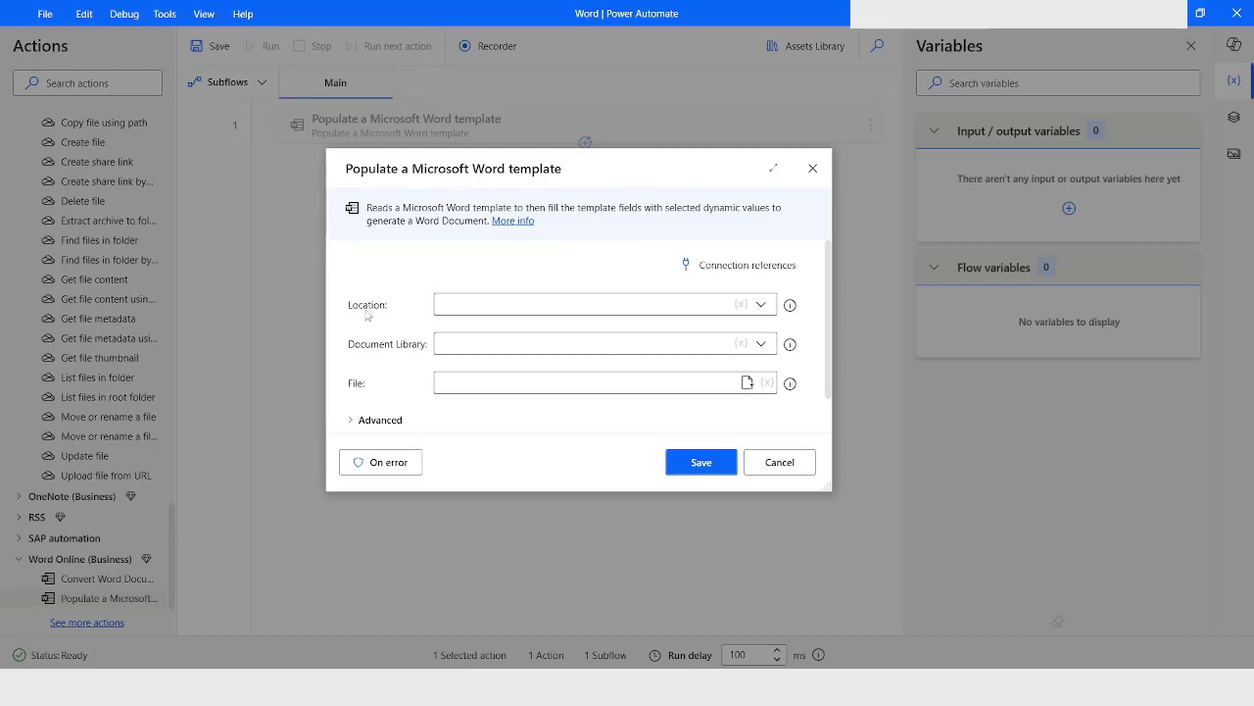
pyautogui.click(780, 461)
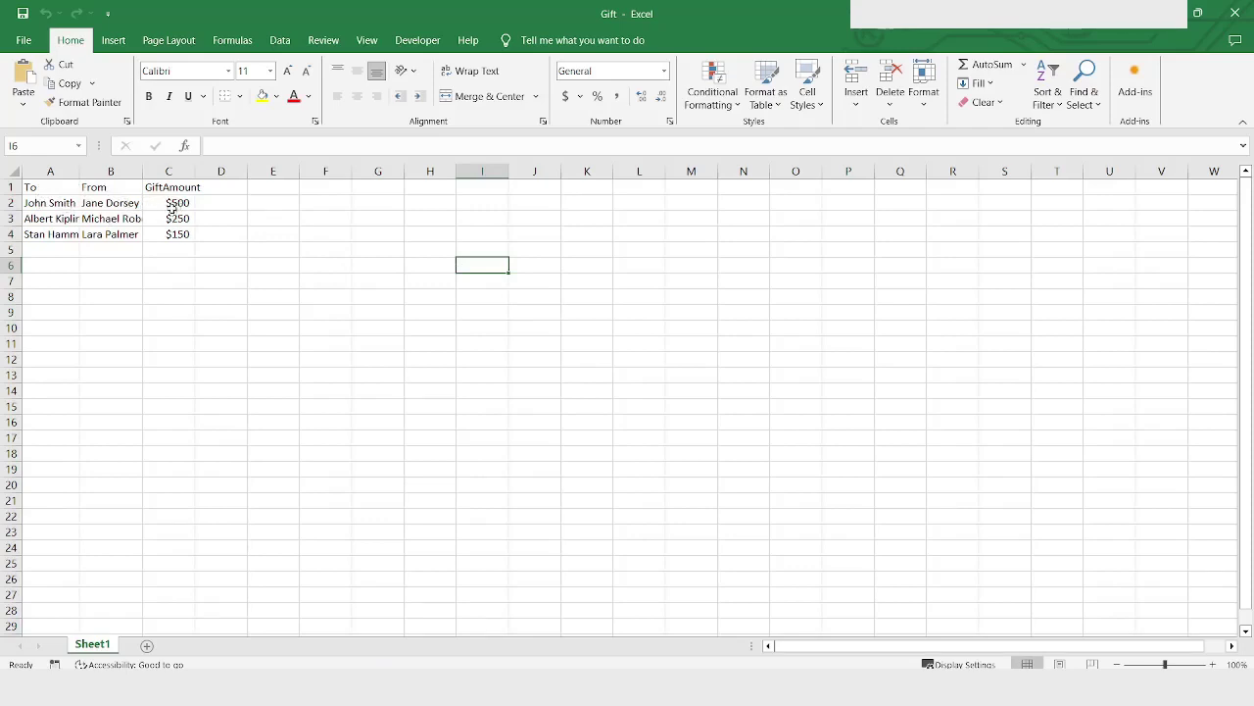
pyautogui.click(221, 203)
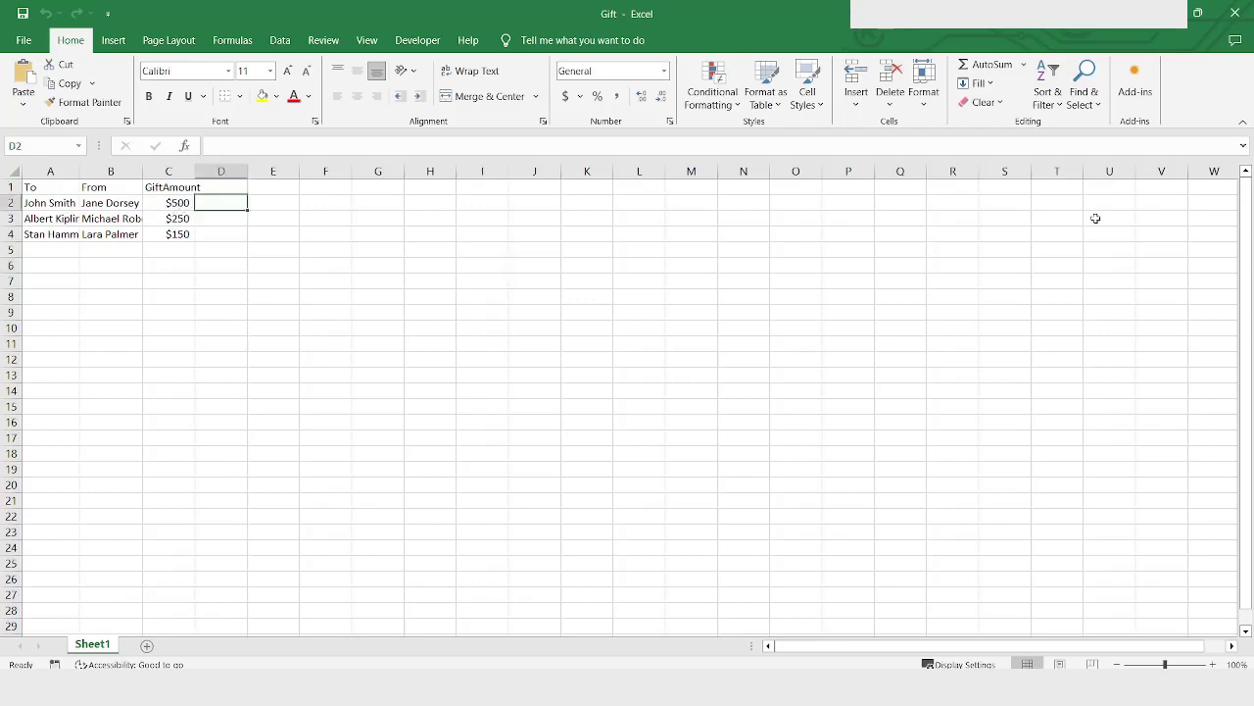
pyautogui.click(1234, 13)
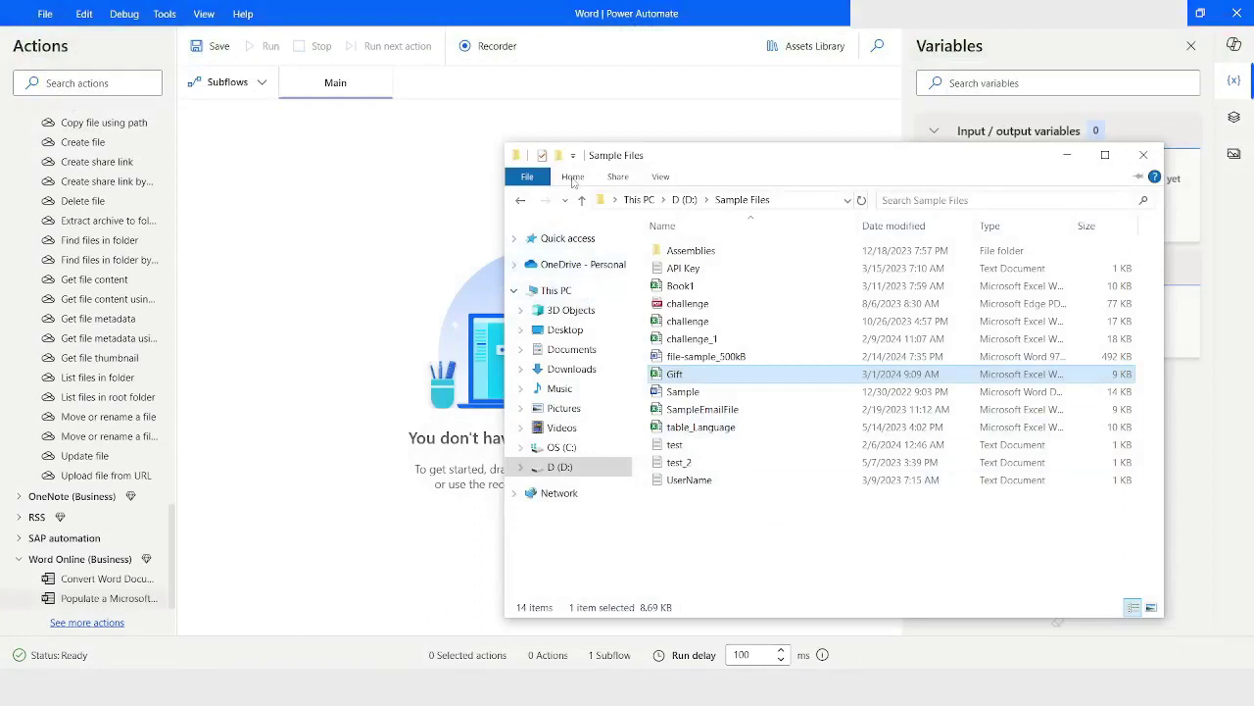
# - Copy the Gift file's full path and minimize the Sample Files Explorer window
pyautogui.click(573, 178)
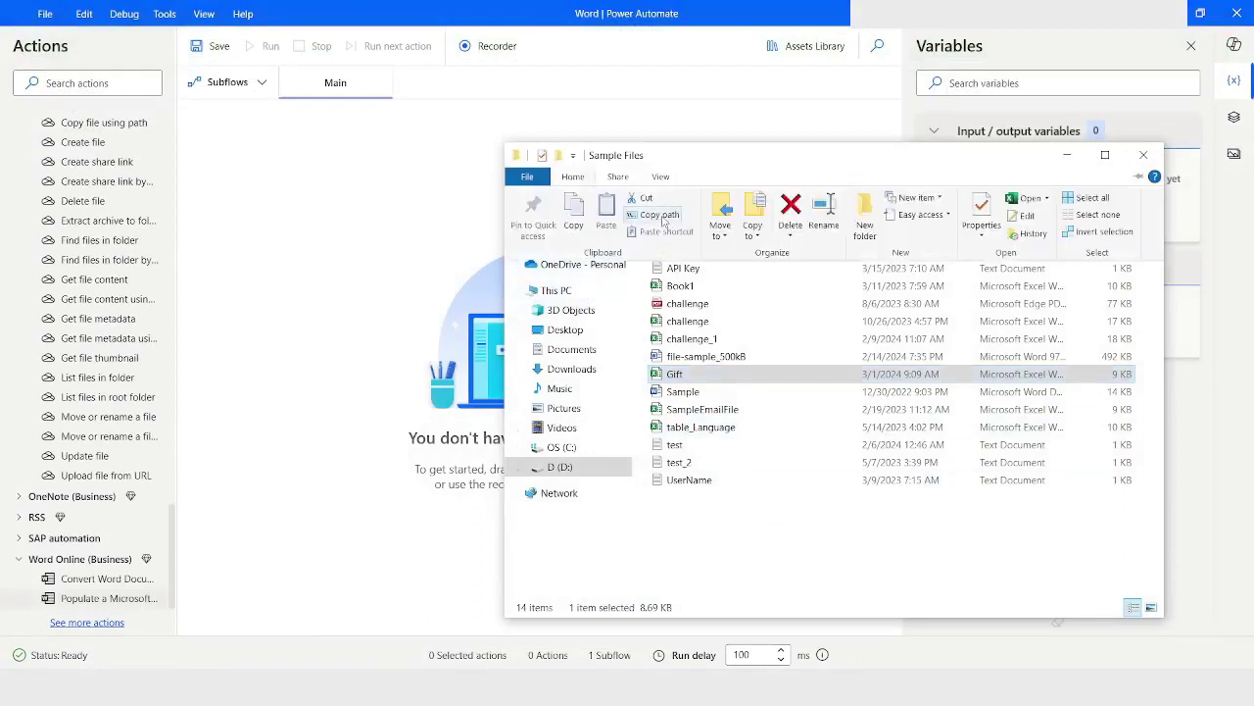
pyautogui.click(663, 220)
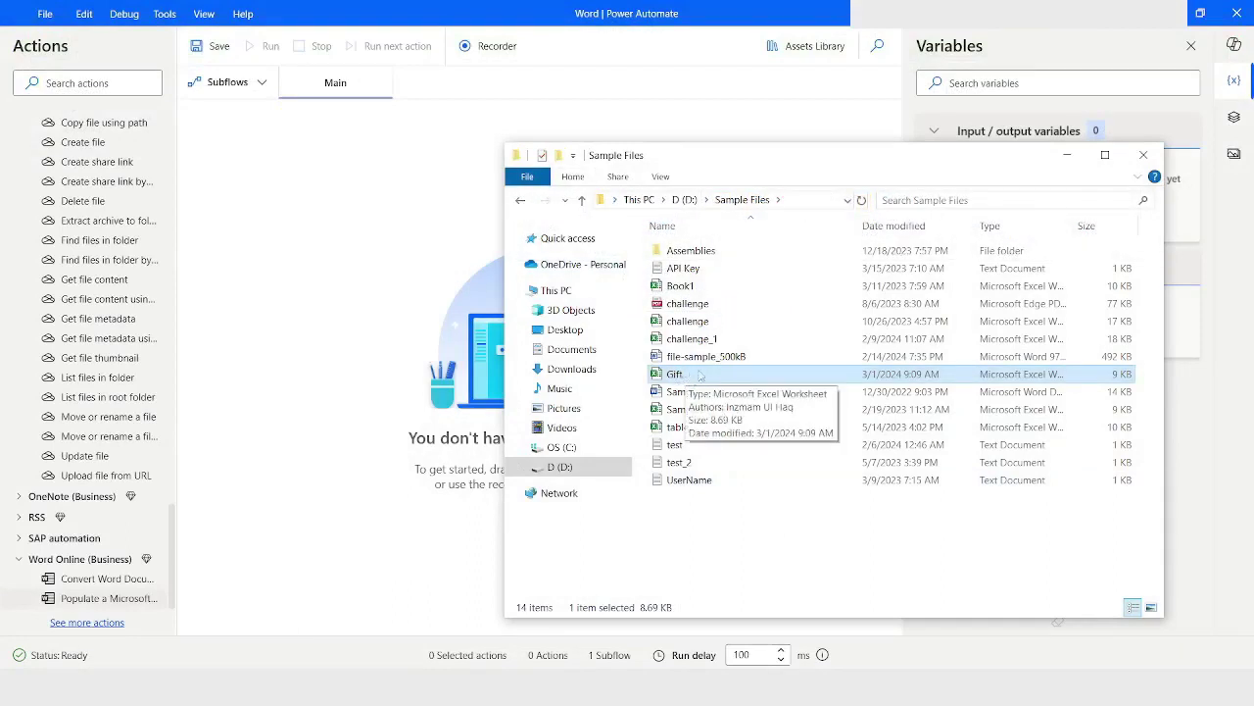
pyautogui.click(1067, 156)
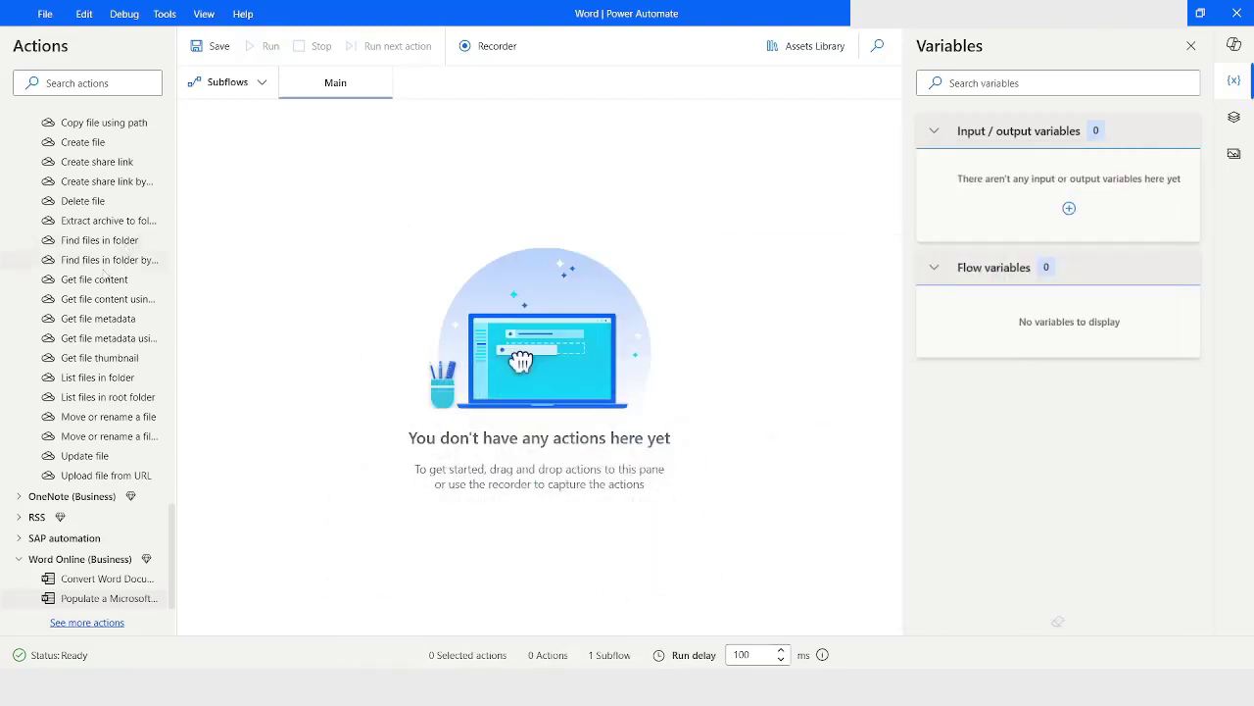
# - Add Launch Excel opening D:\Sample Files\Gift.xlsx with the instance hidden, stored as ExcelInstance
pyautogui.scroll(4, 88, 290)
pyautogui.scroll(12, 83, 291)
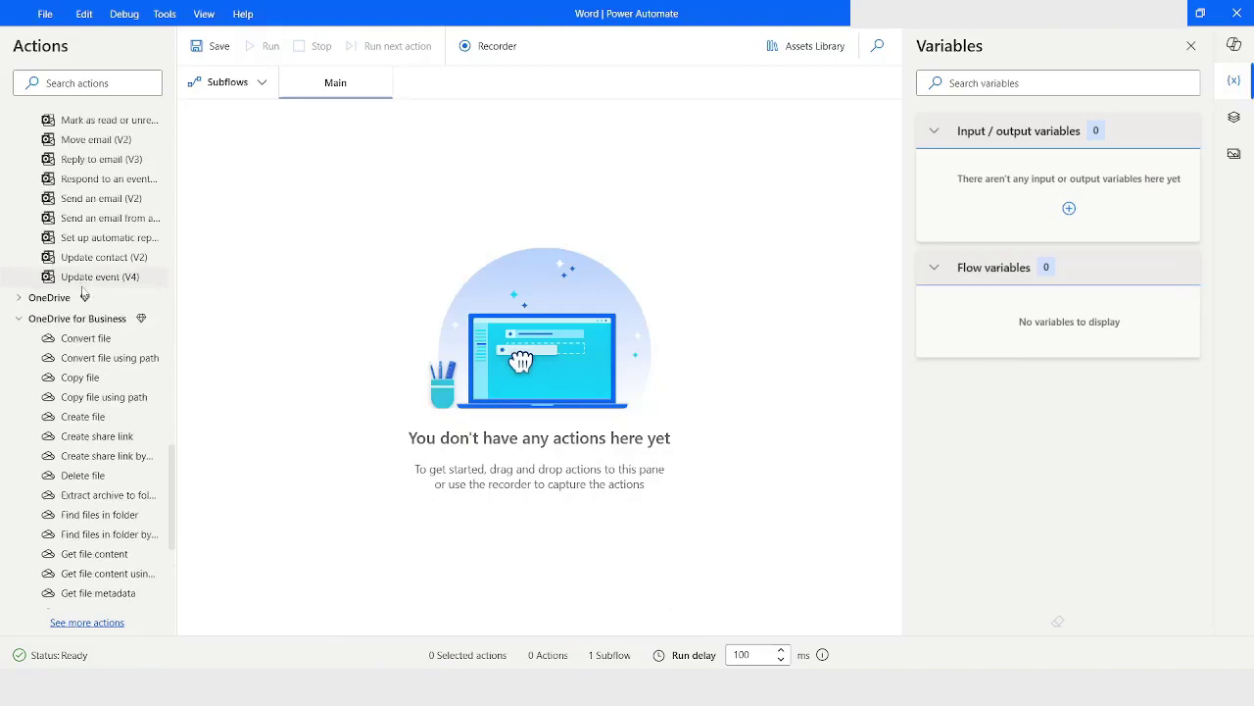
pyautogui.scroll(4, 83, 291)
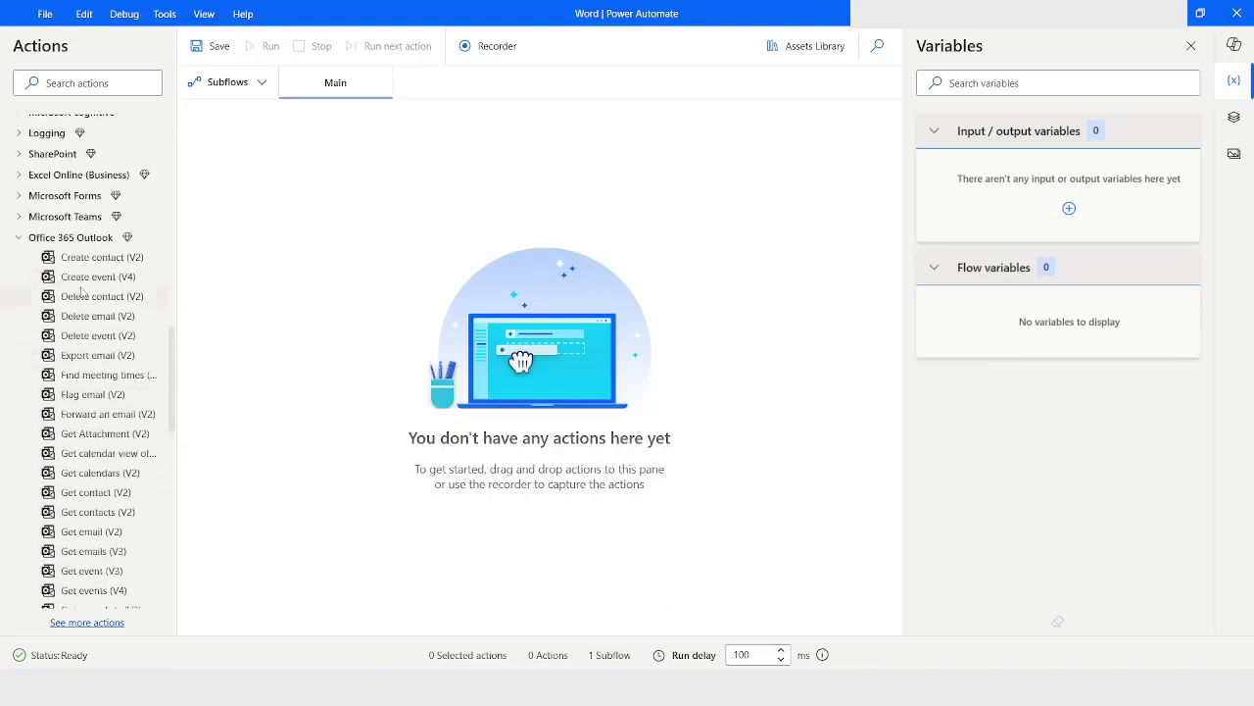
pyautogui.scroll(15, 61, 231)
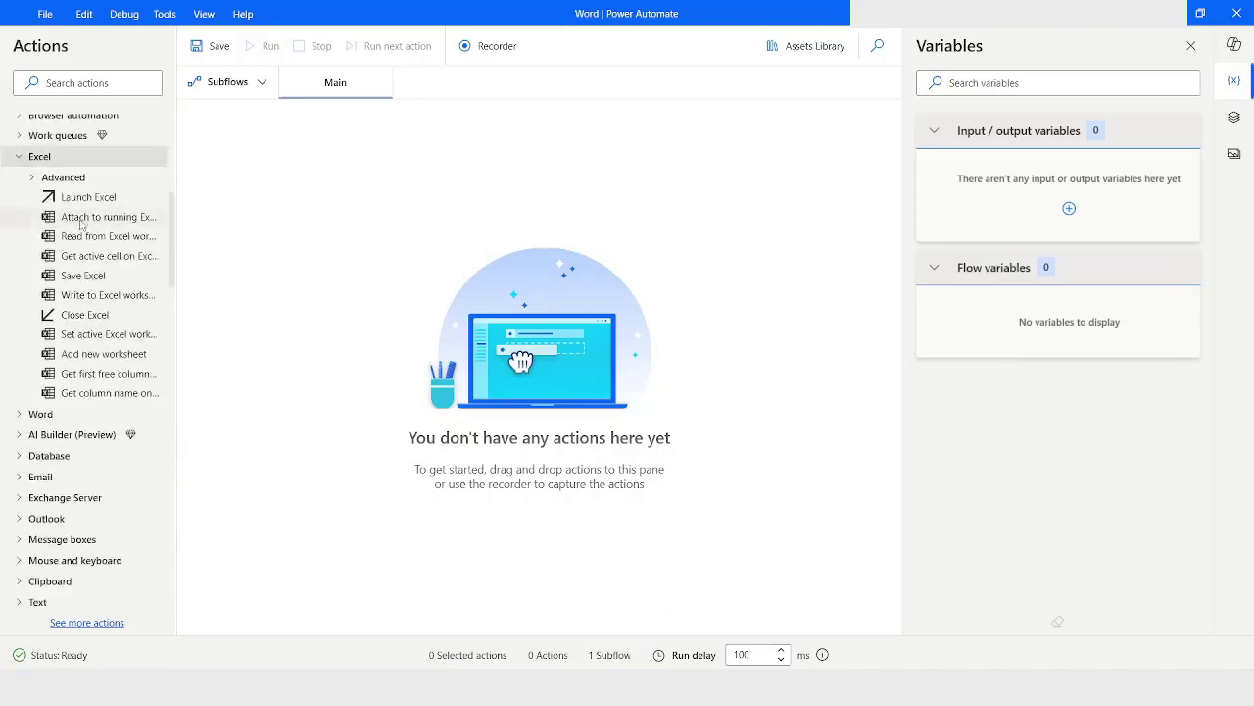
pyautogui.moveTo(99, 202); pyautogui.dragTo(312, 165)
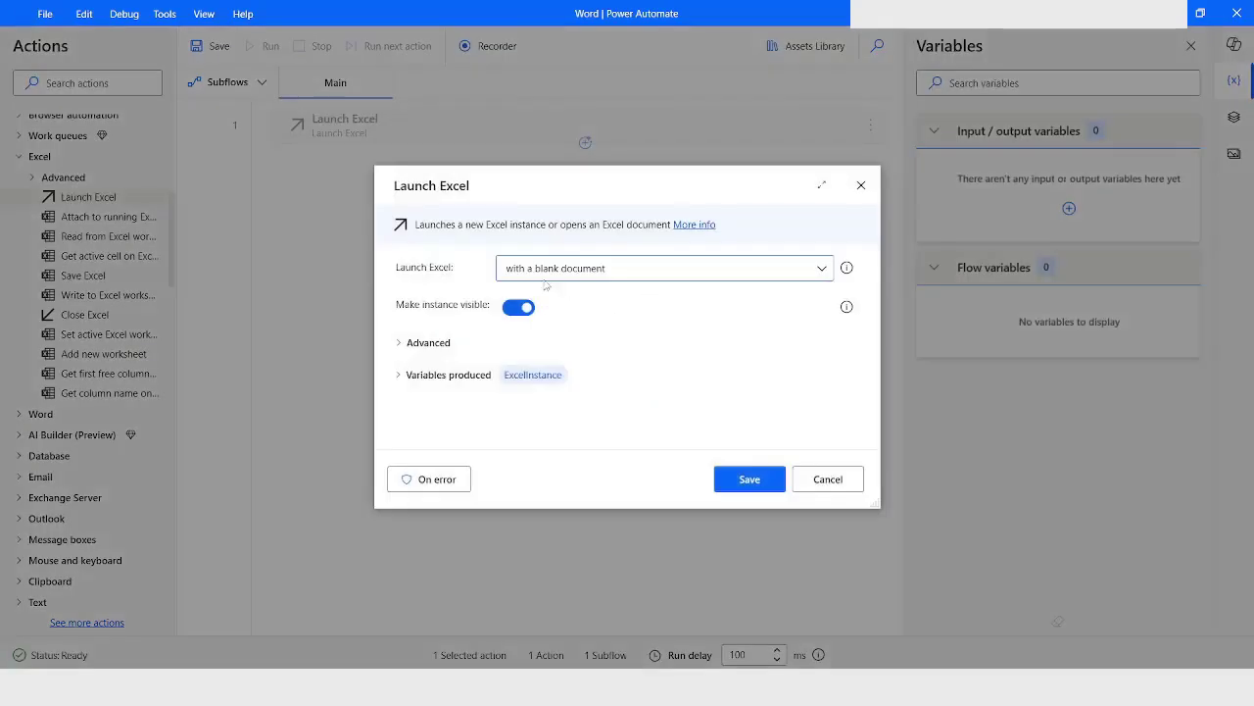
pyautogui.click(547, 278)
pyautogui.click(545, 315)
pyautogui.click(617, 304)
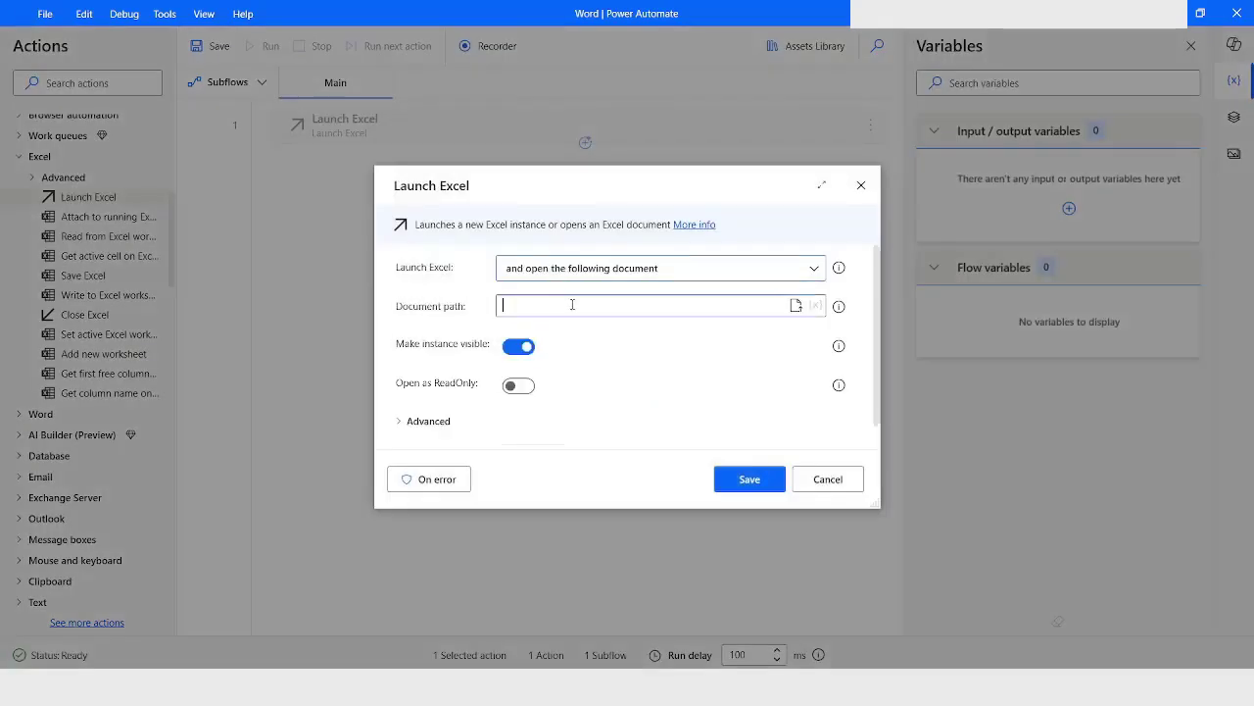
pyautogui.hotkey('ctrl', 'v')
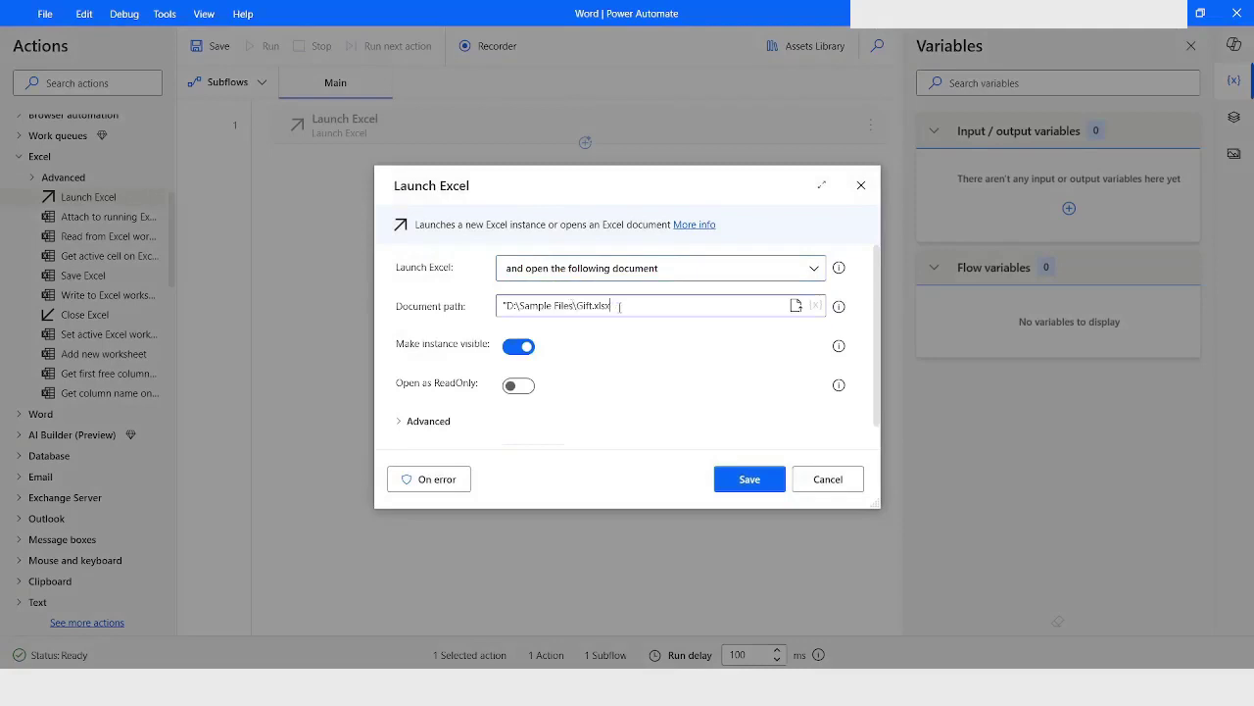
pyautogui.press('Delete')
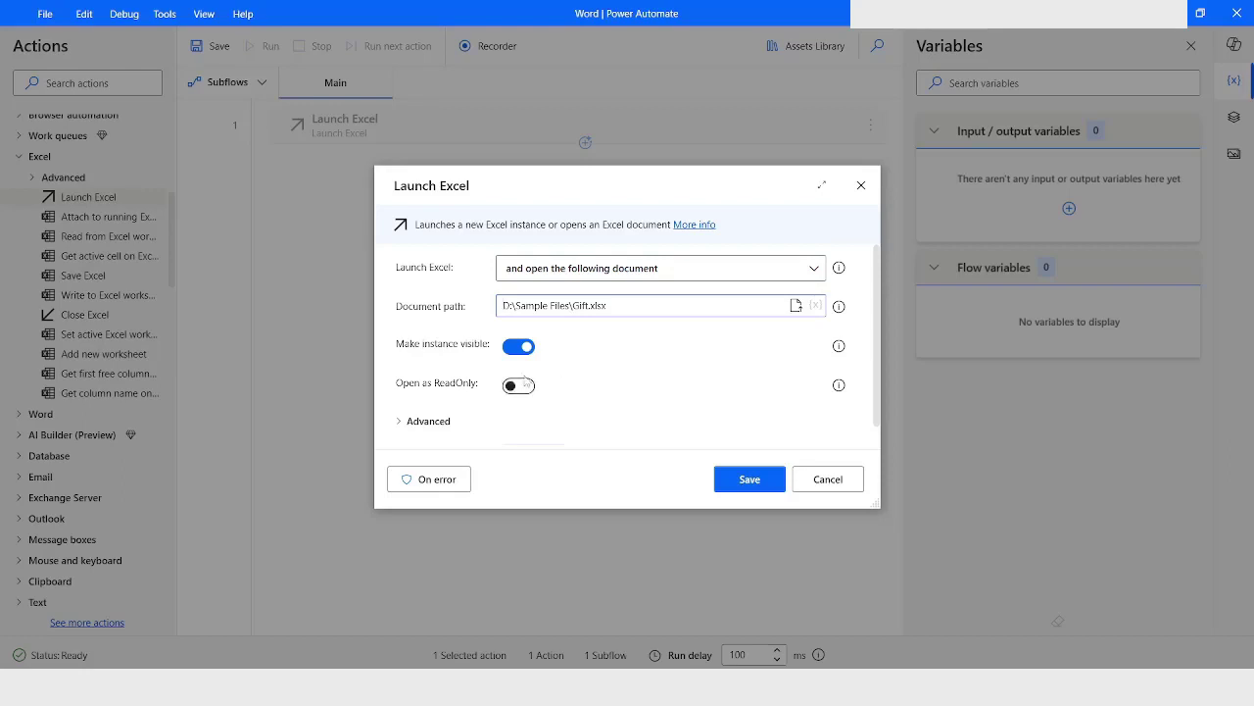
pyautogui.click(506, 348)
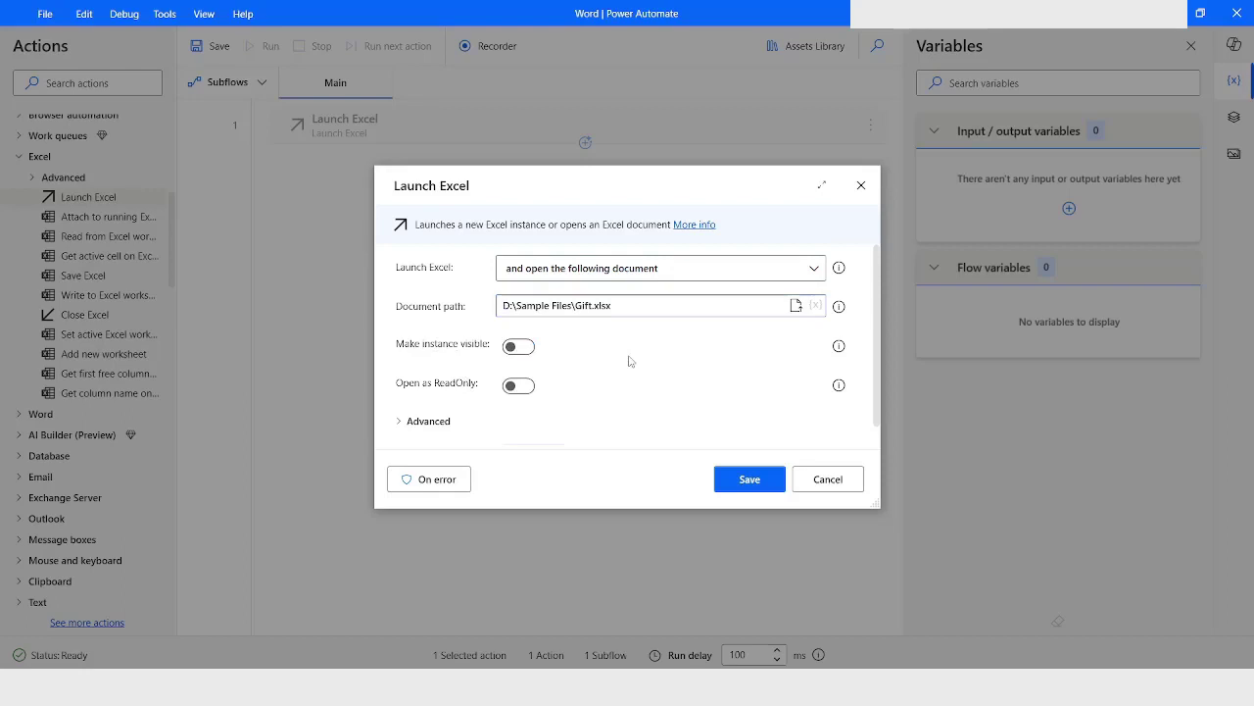
pyautogui.scroll(-1, 443, 345)
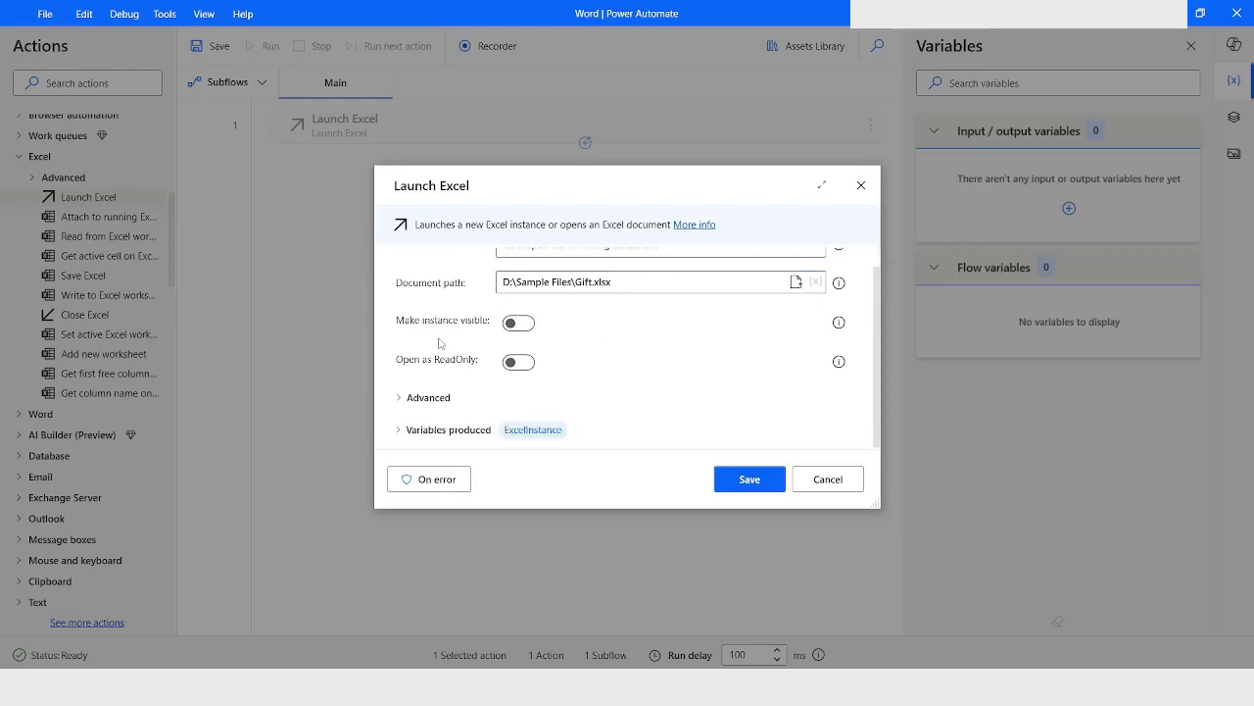
pyautogui.click(742, 480)
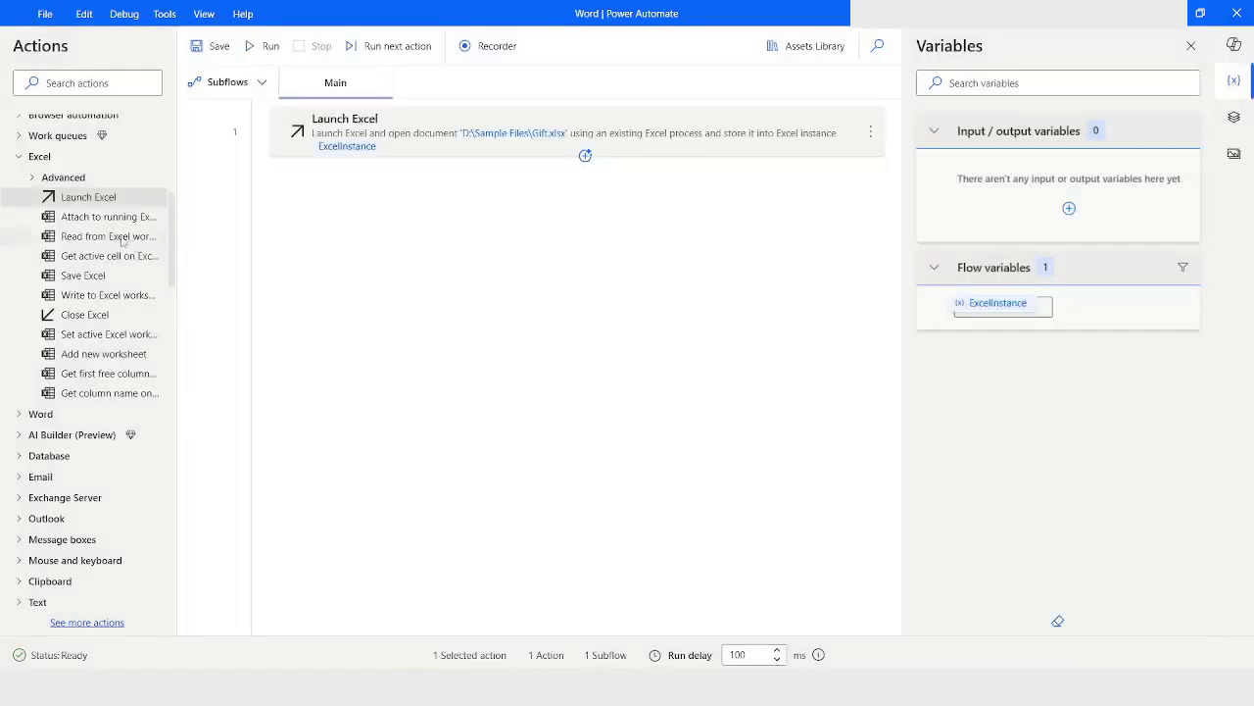
# - Add Read from Excel worksheet retrieving all available values, first line as column names, into ExcelData
pyautogui.moveTo(105, 240); pyautogui.dragTo(364, 208)
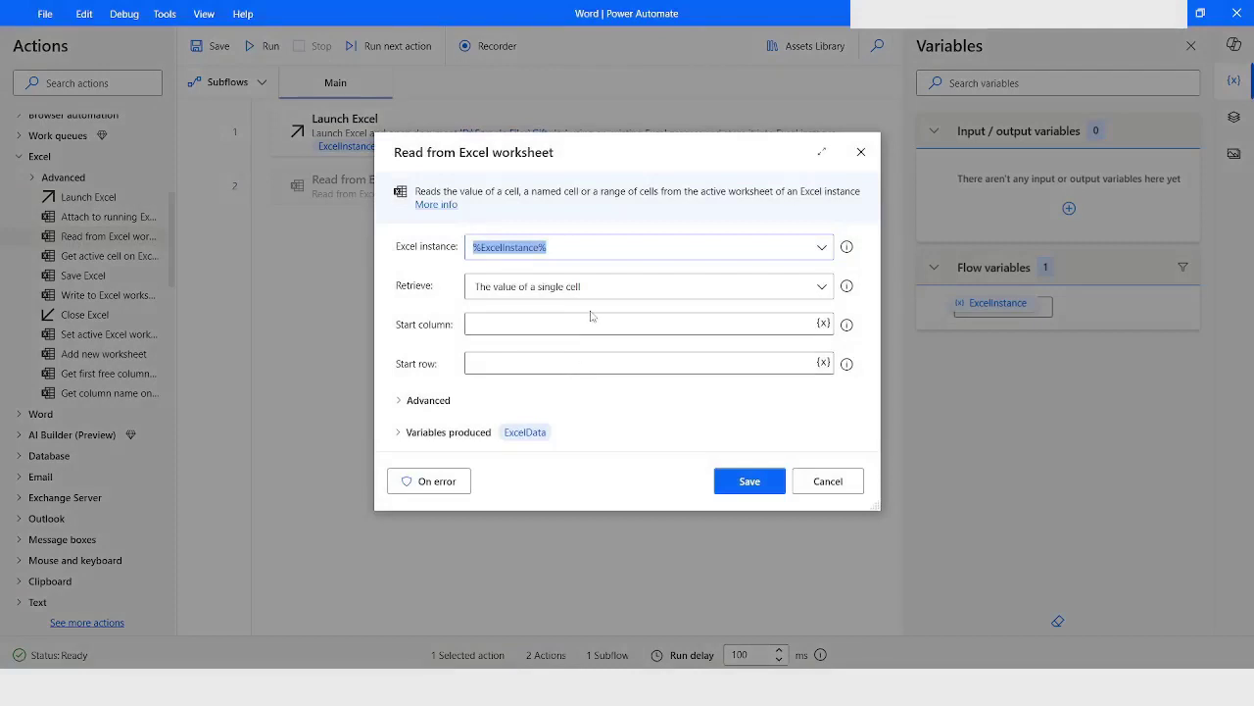
pyautogui.click(530, 296)
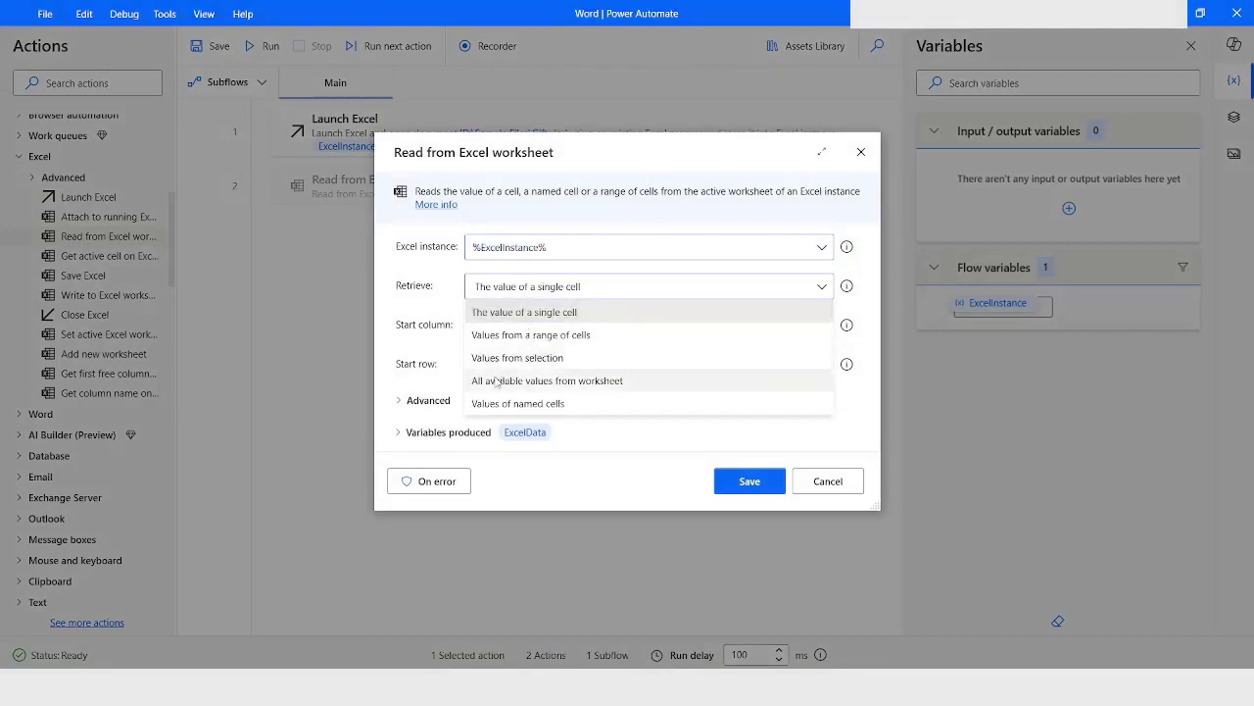
pyautogui.click(497, 382)
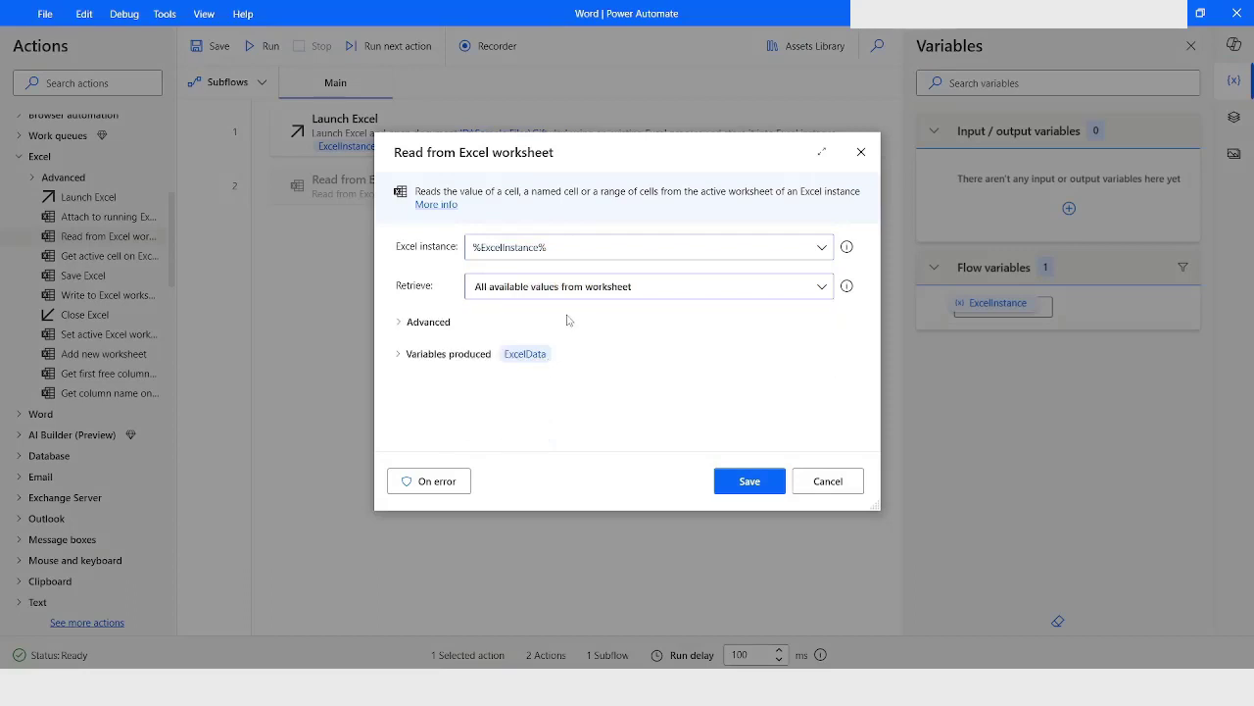
pyautogui.click(409, 324)
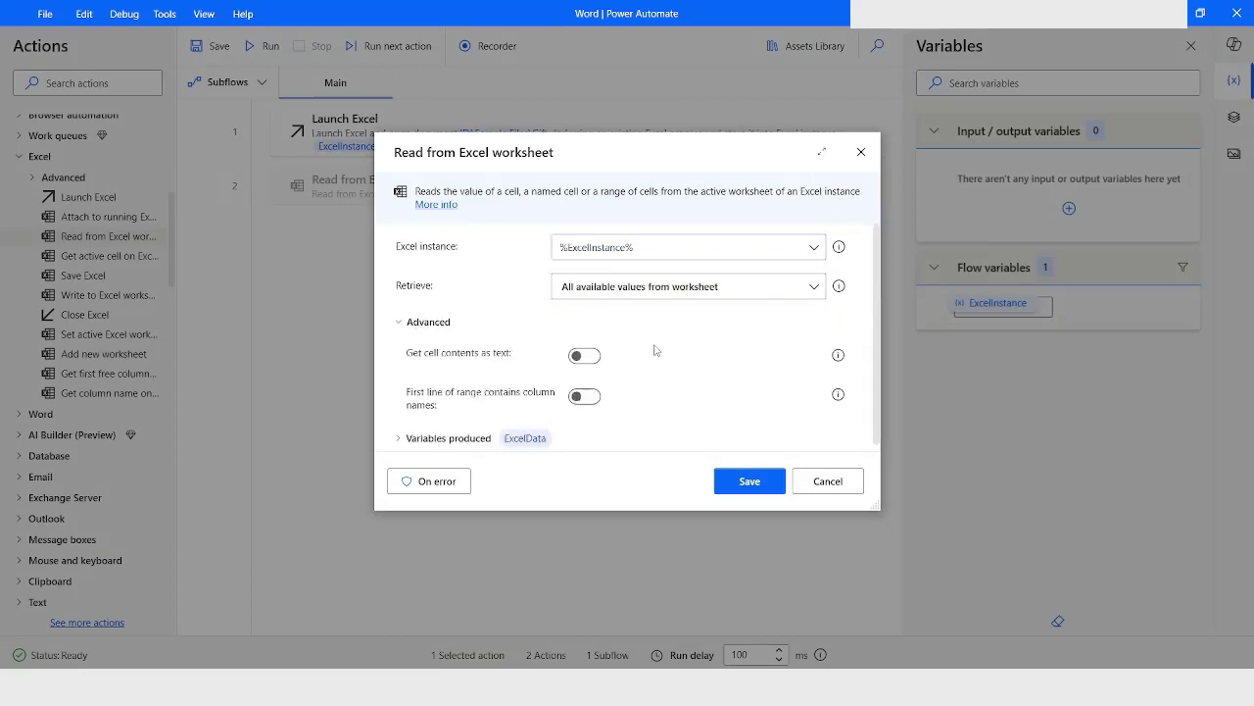
pyautogui.click(584, 395)
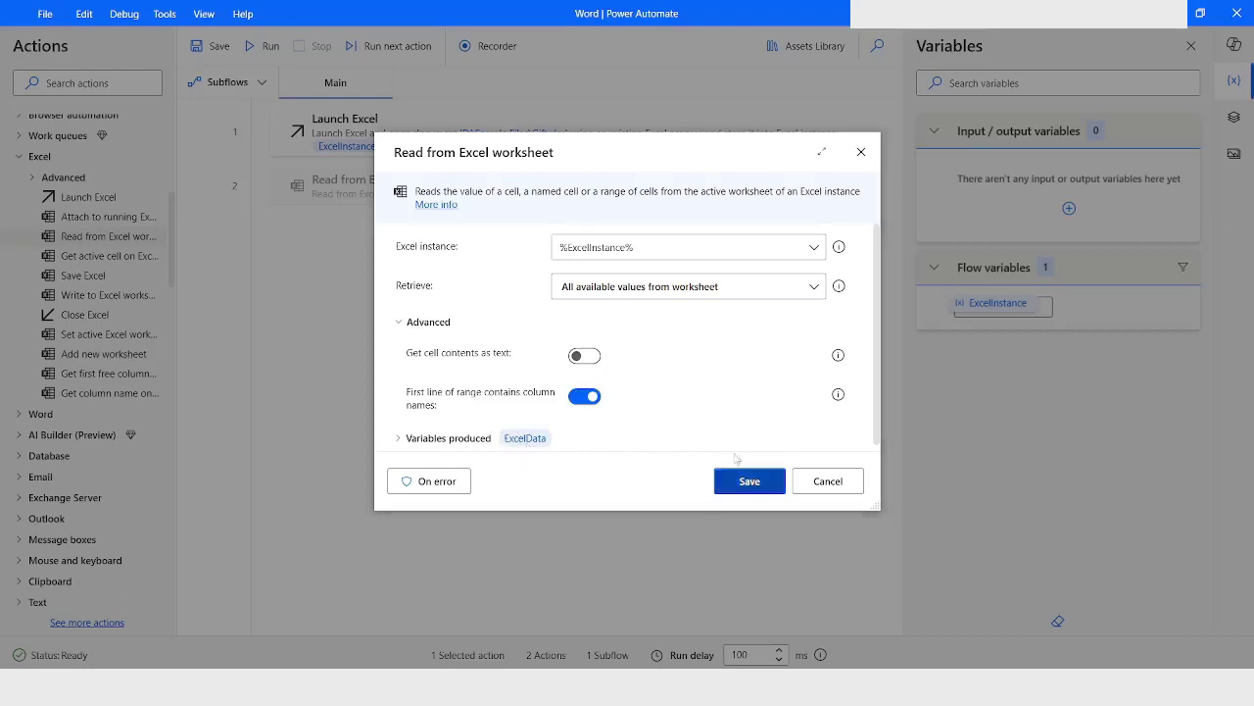
pyautogui.click(747, 482)
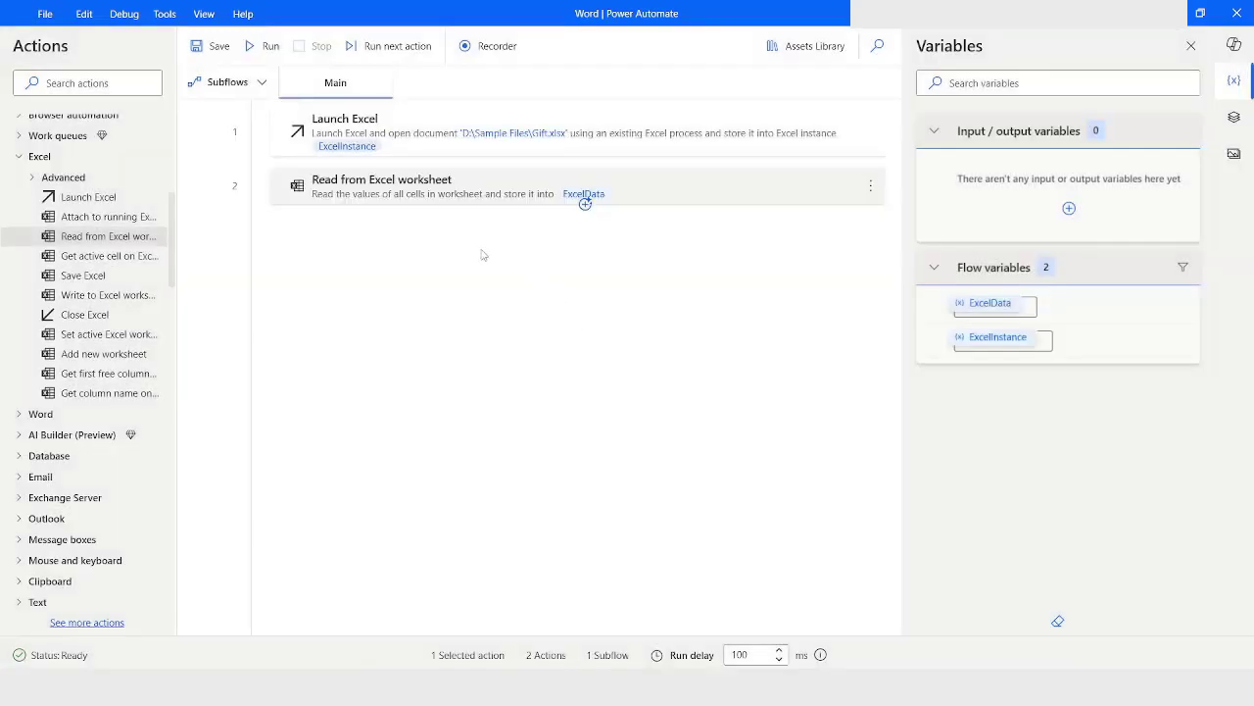
# - Add a Close Excel step after the read step
pyautogui.click(87, 315)
pyautogui.moveTo(89, 317); pyautogui.dragTo(699, 237)
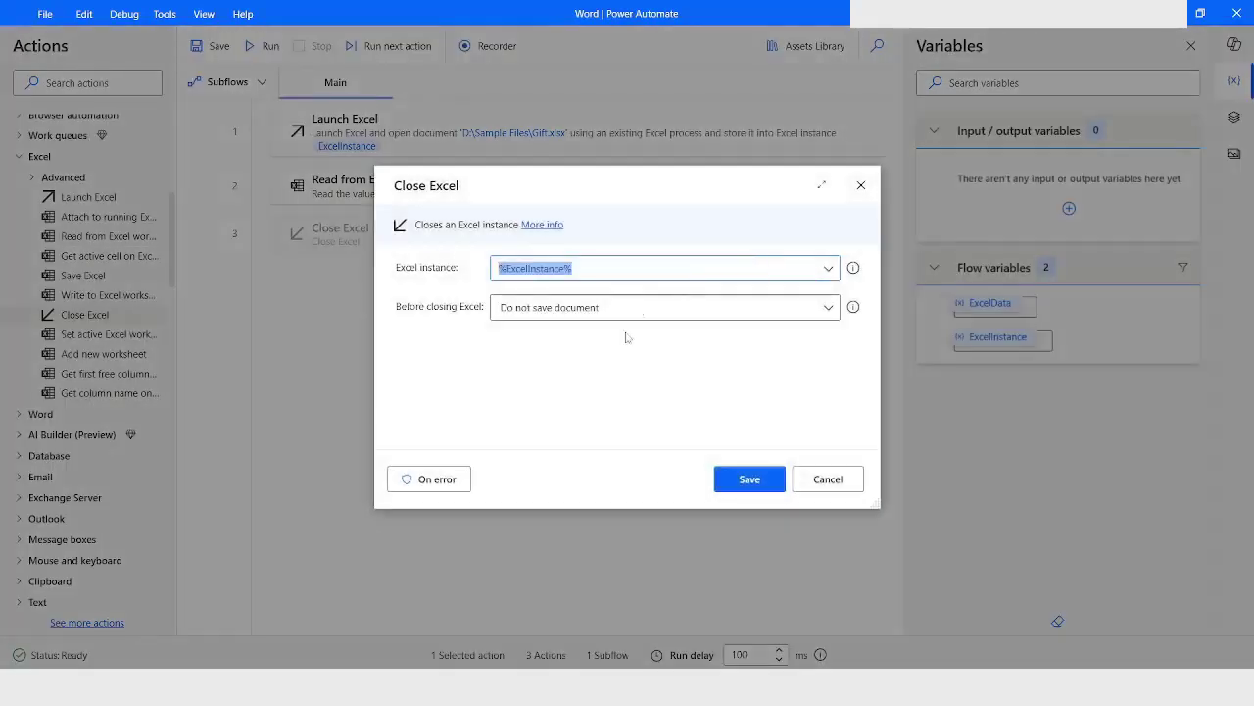
pyautogui.click(740, 478)
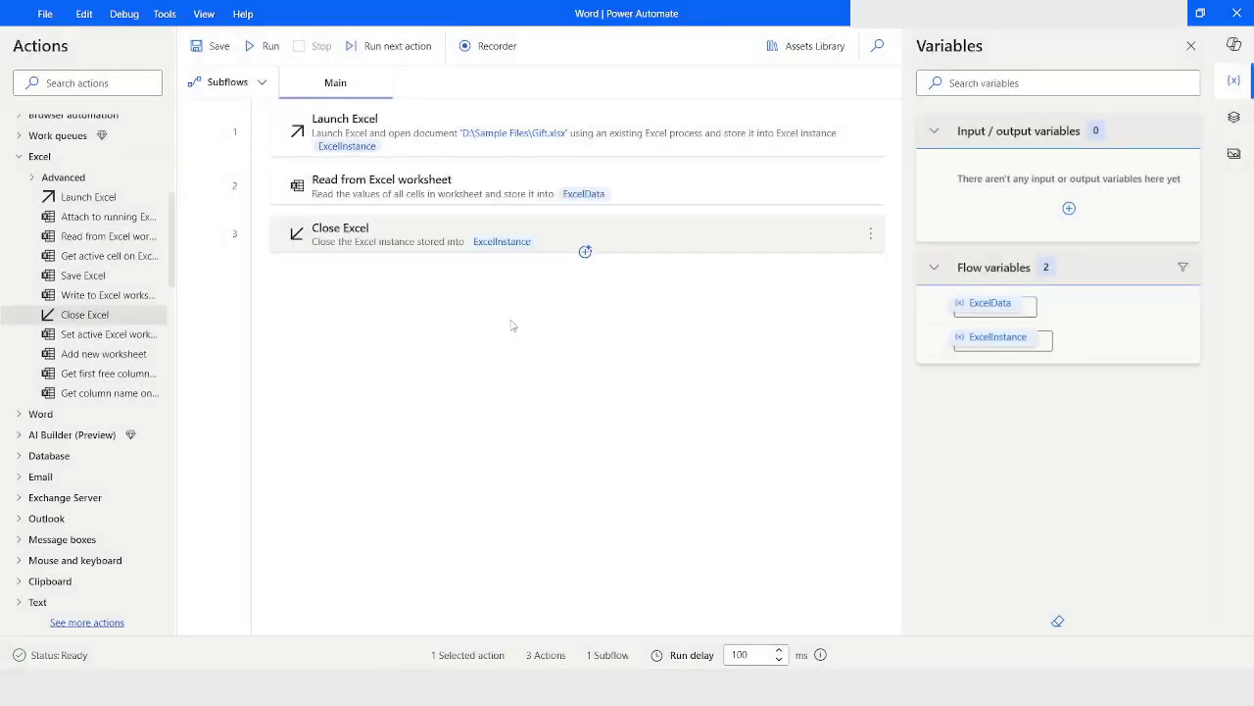
pyautogui.click(438, 304)
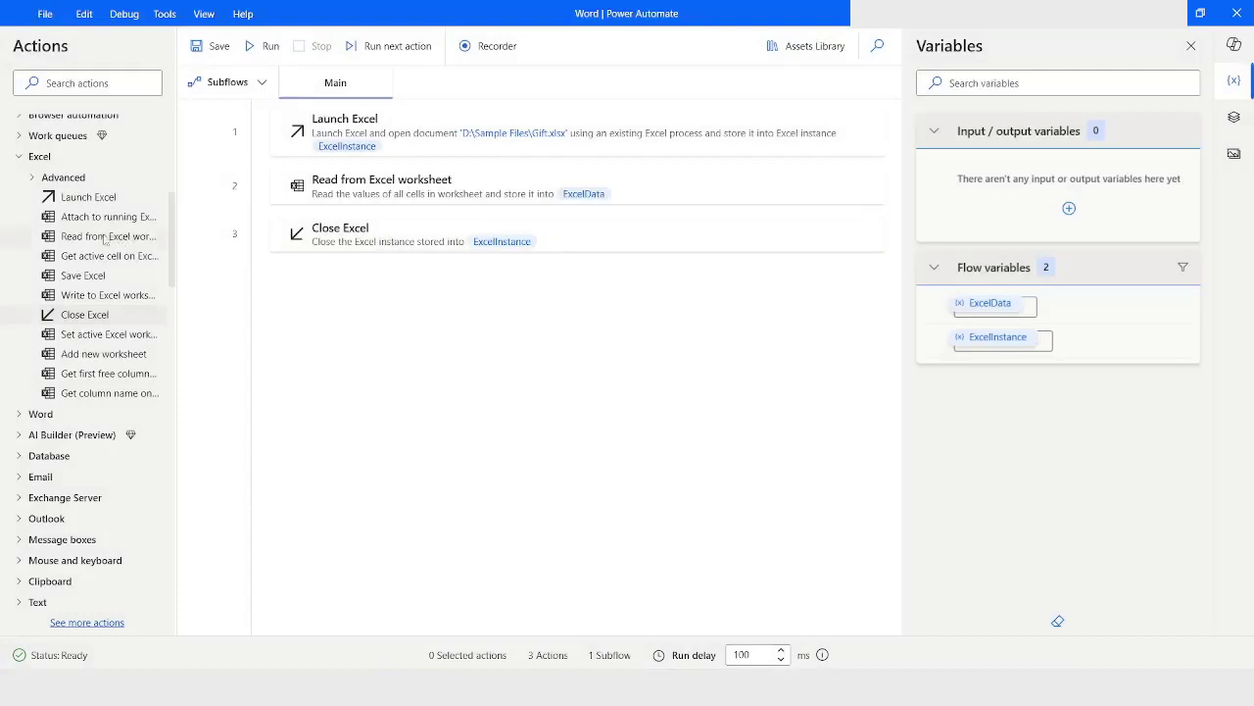
# - Add a For each loop over ExcelData, storing each row as CurrentItem, as step 4
pyautogui.scroll(1, 66, 220)
pyautogui.scroll(6, 66, 220)
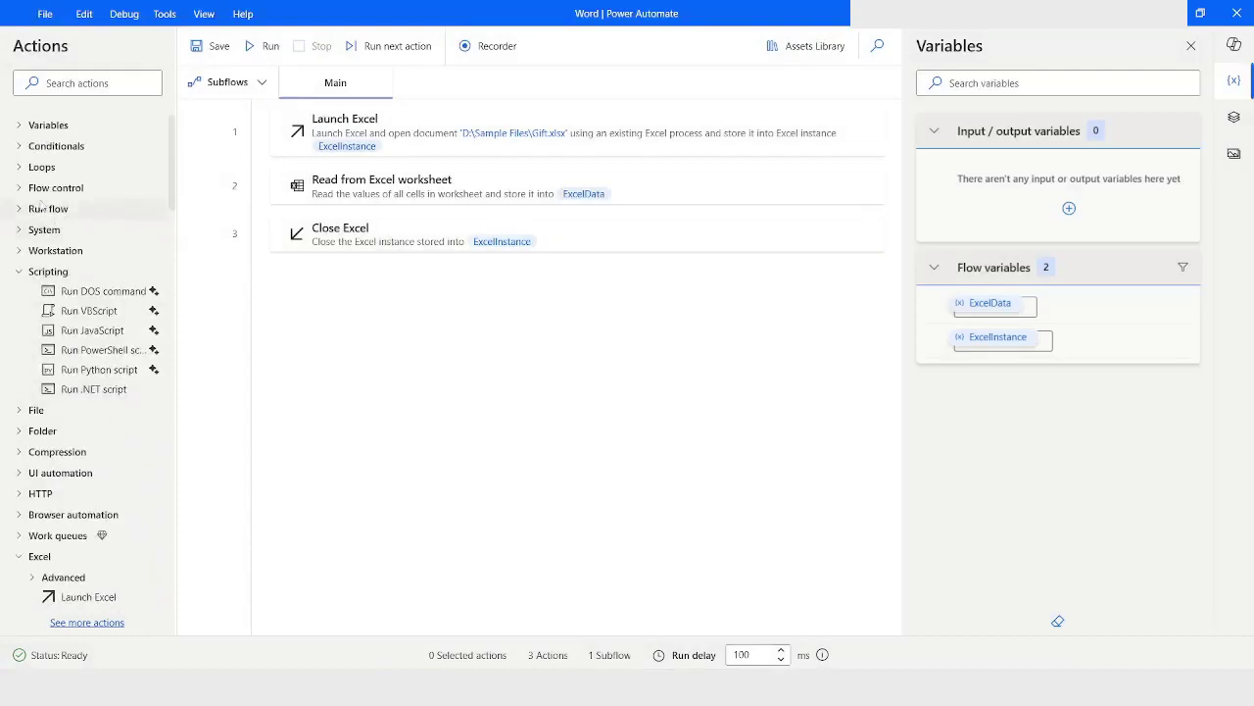
pyautogui.click(19, 167)
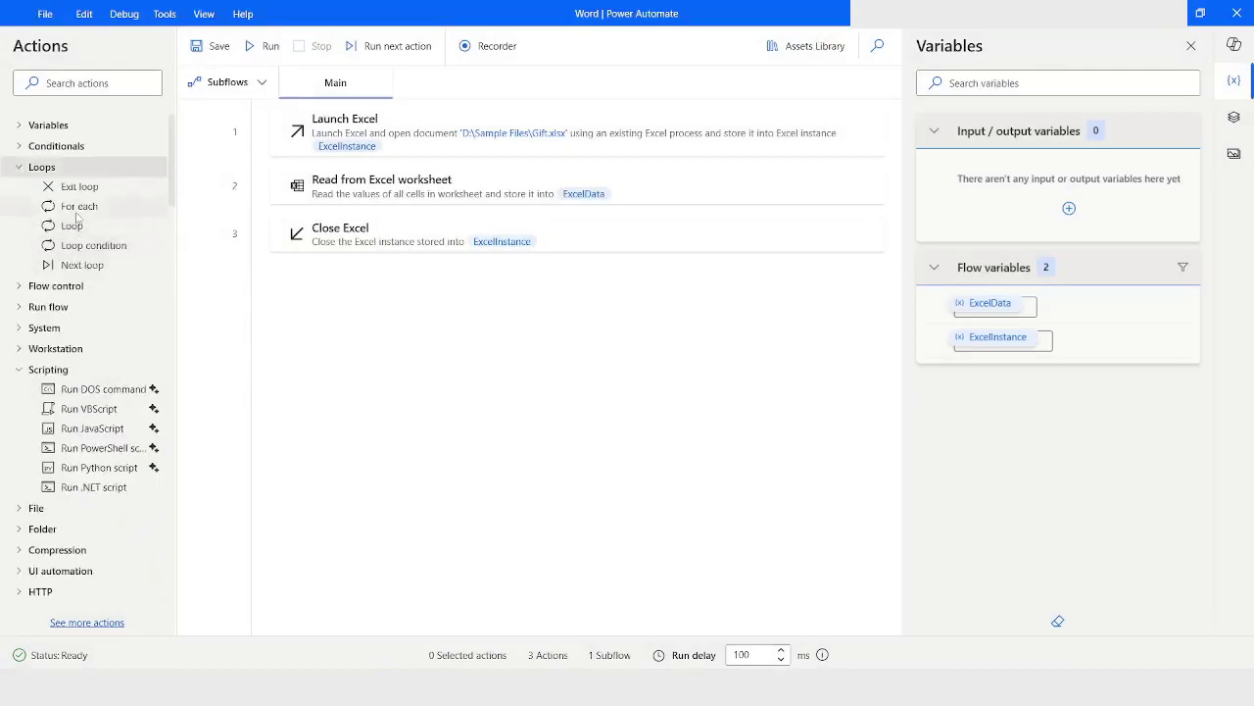
pyautogui.moveTo(64, 208); pyautogui.dragTo(333, 277)
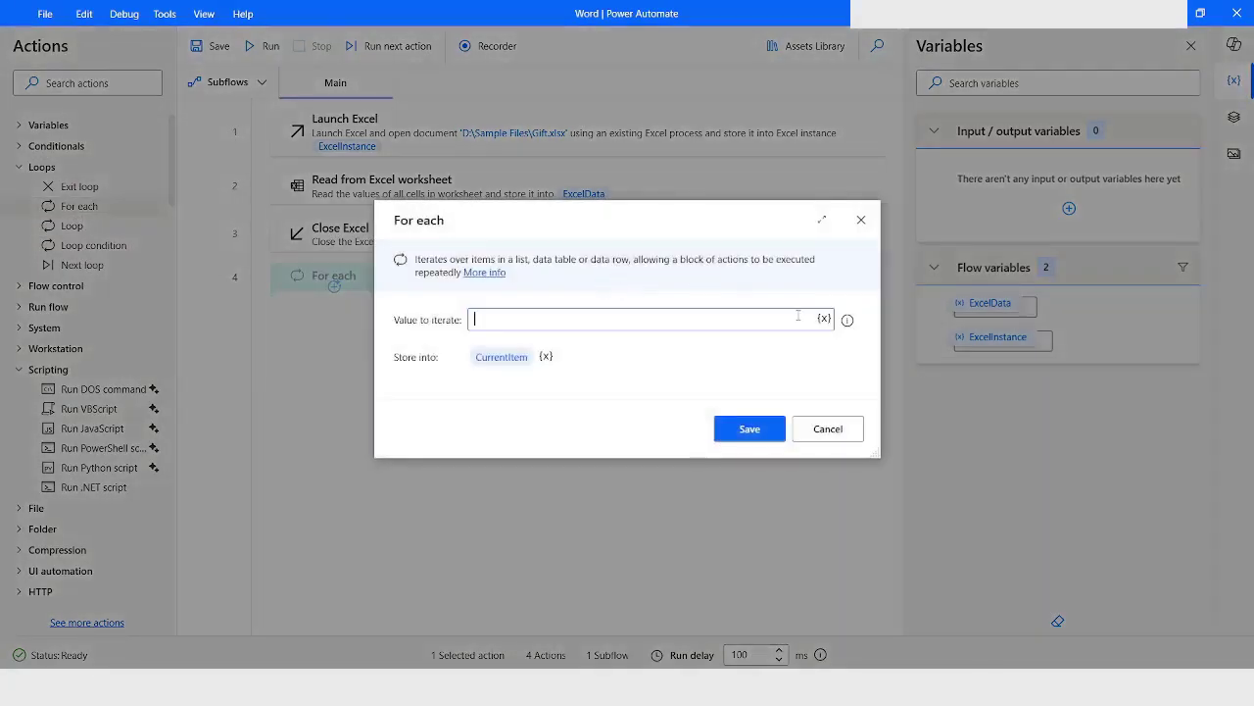
pyautogui.click(823, 320)
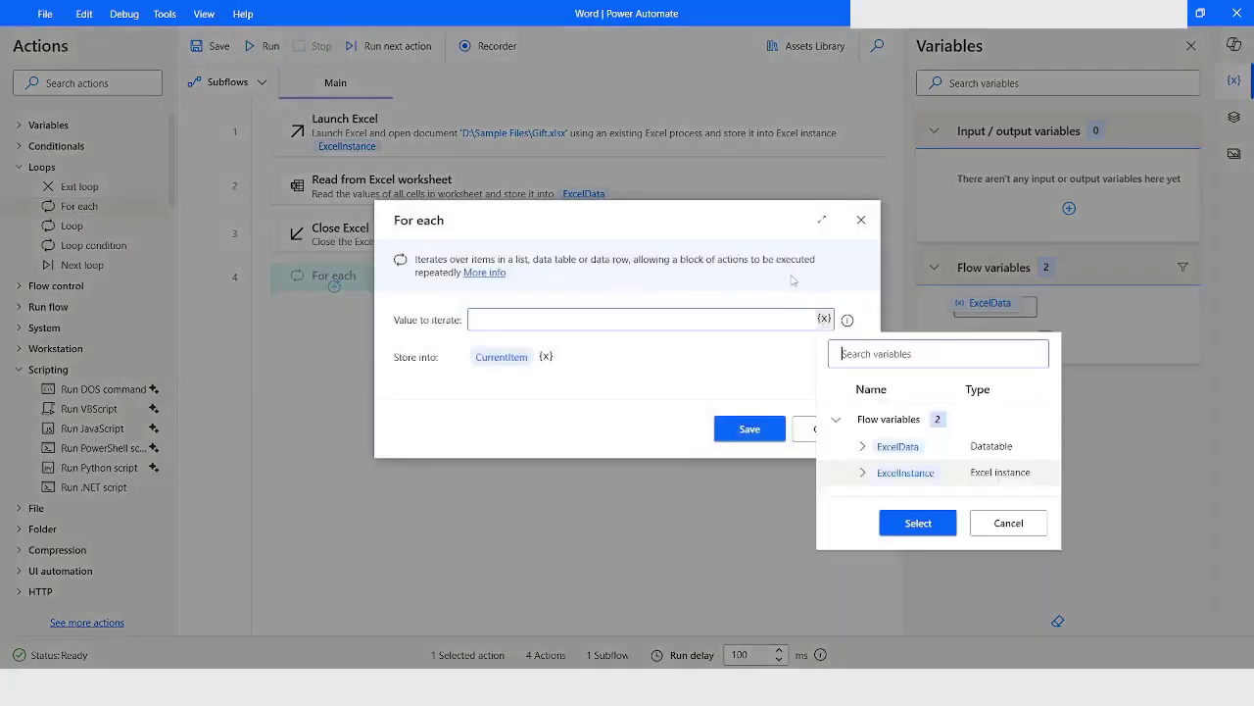
pyautogui.doubleClick(898, 447)
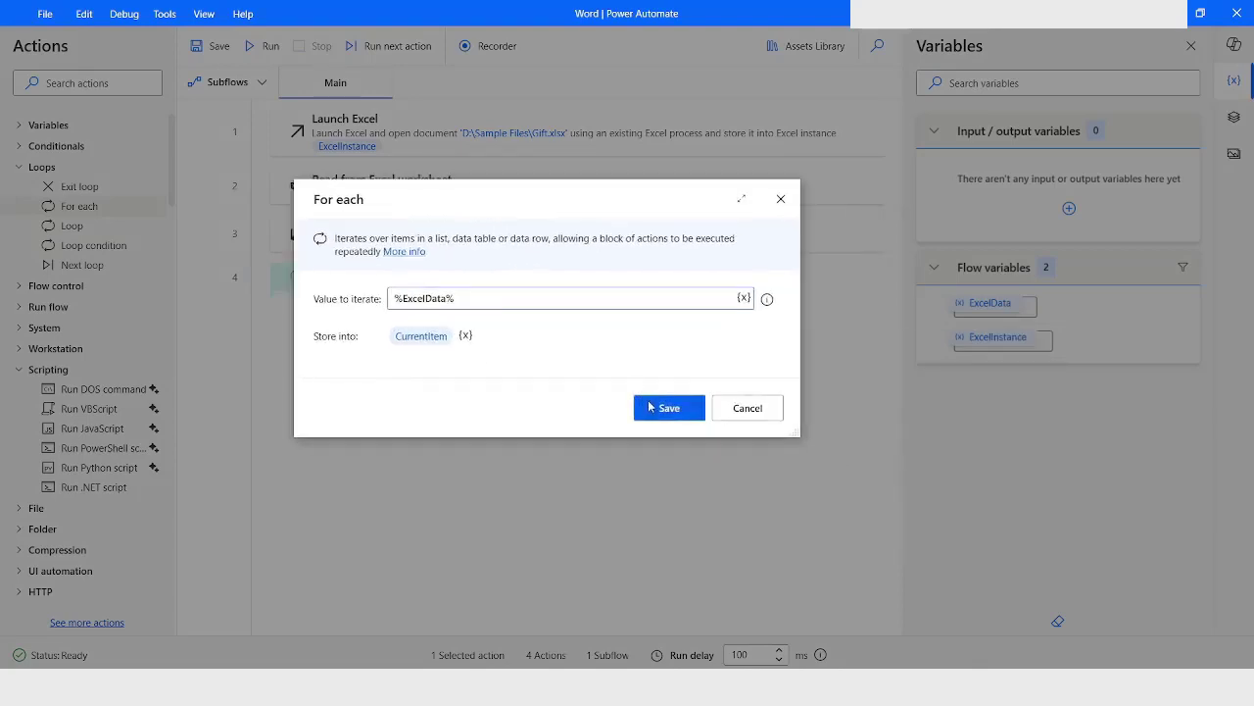
pyautogui.click(649, 406)
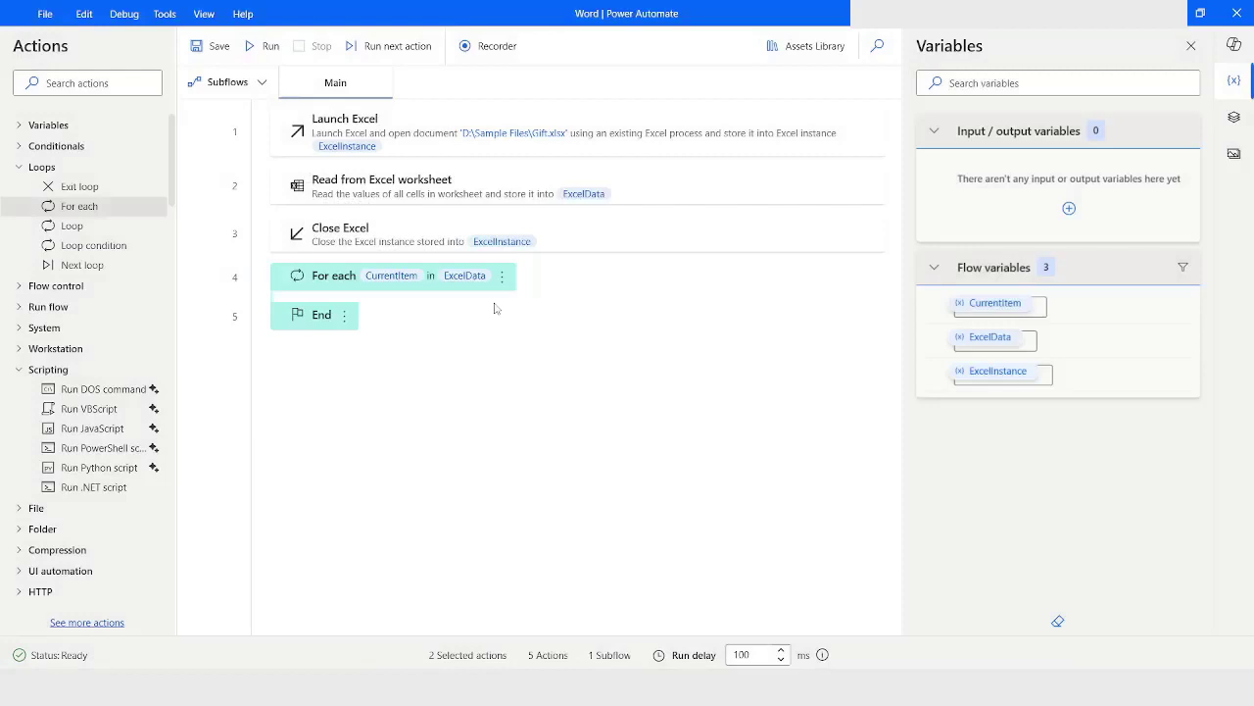
# - Search Word's online templates for 'certificate' and create a Birthday balloons gift certificate document
pyautogui.click(488, 363)
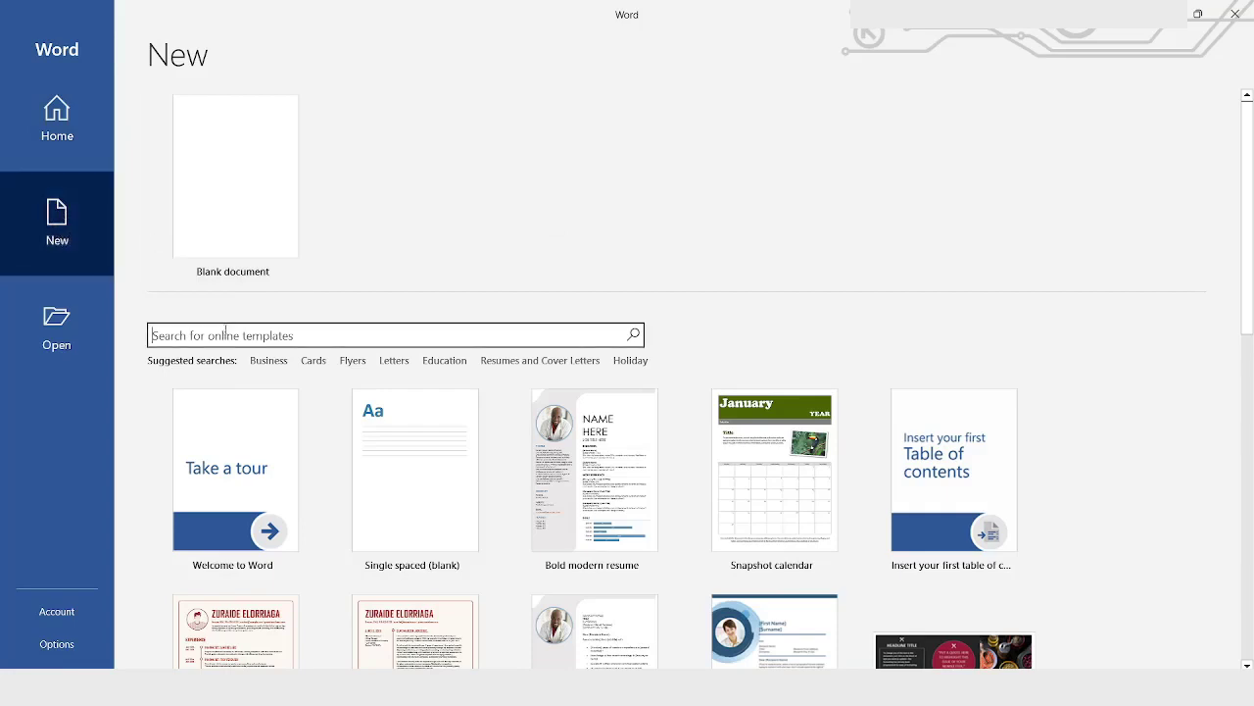
pyautogui.write('certificate')
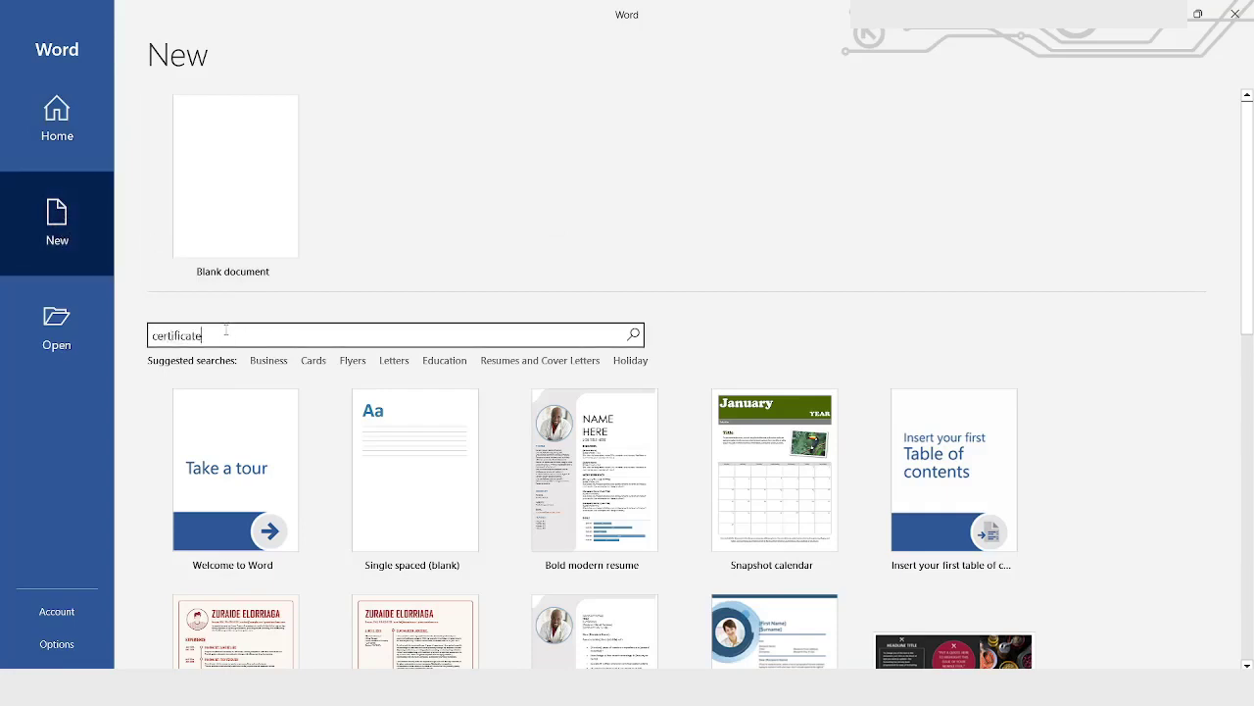
pyautogui.press('Return')
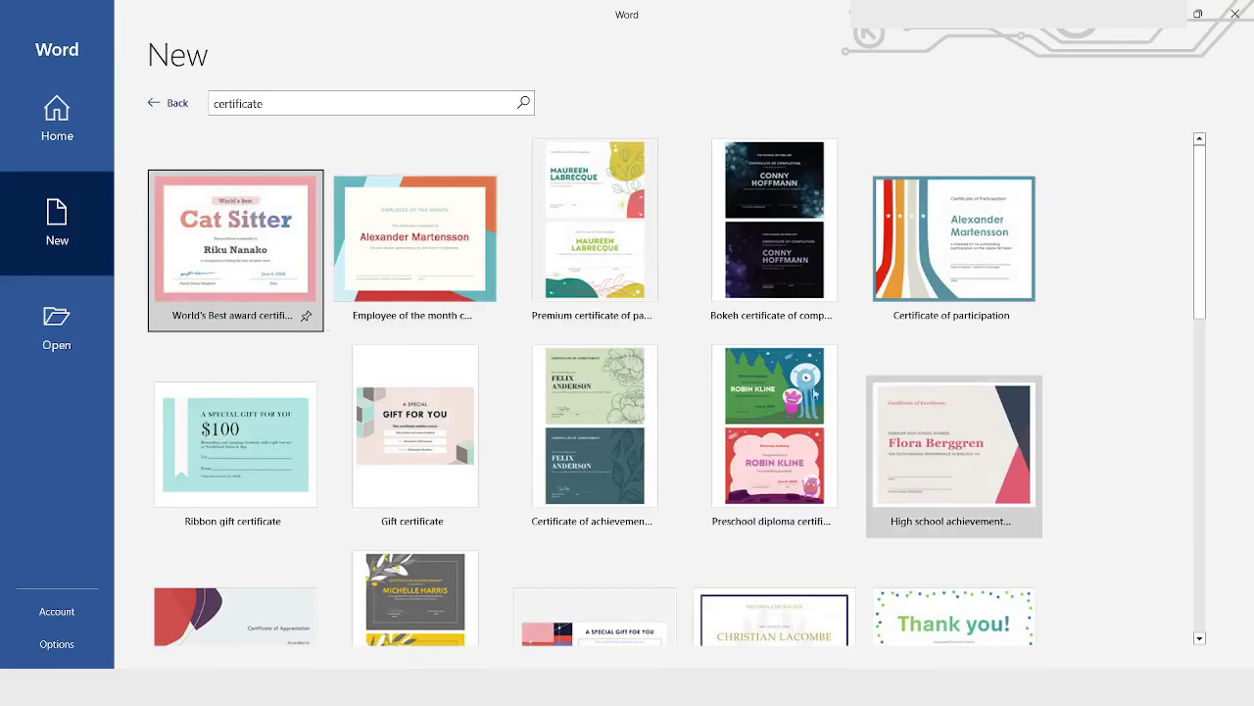
pyautogui.scroll(-5, 592, 382)
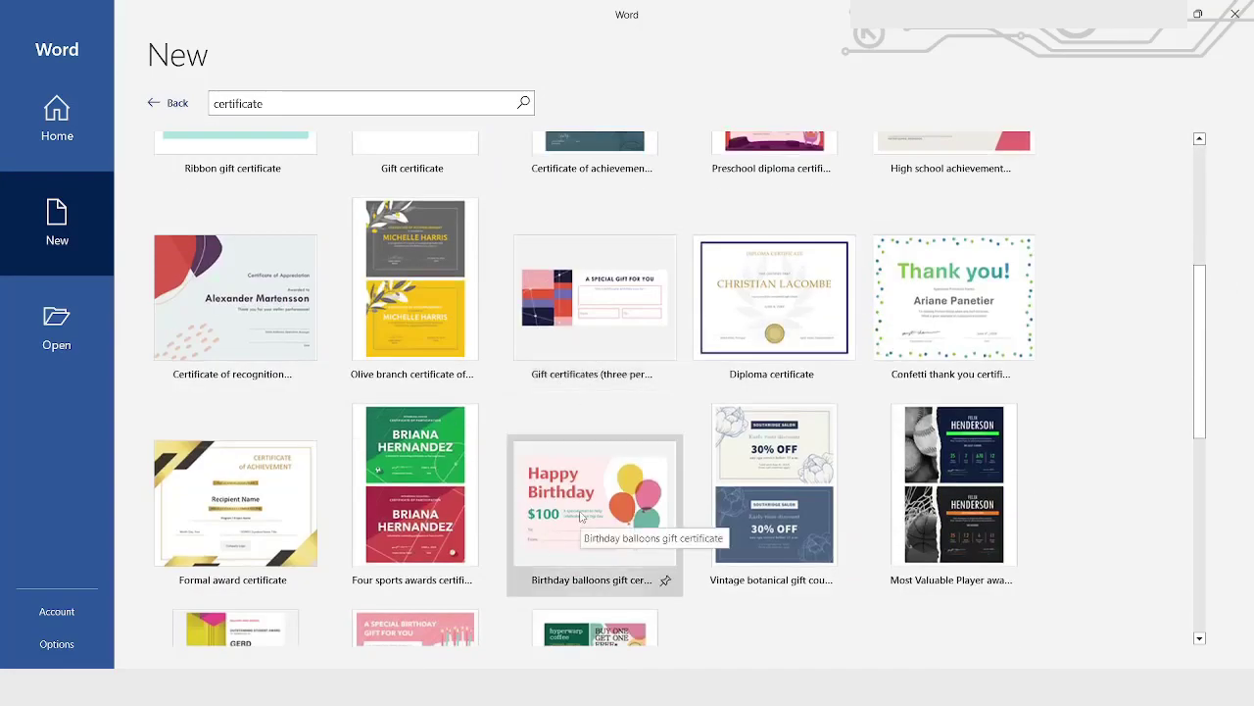
pyautogui.click(581, 517)
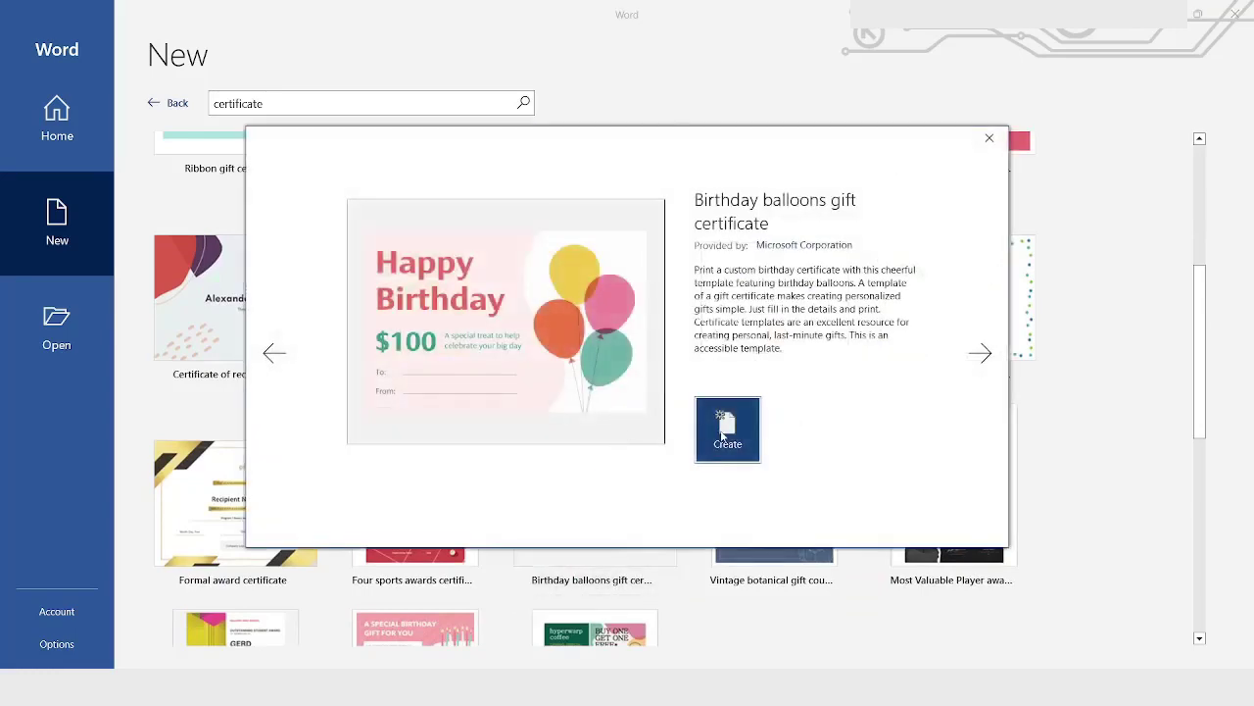
pyautogui.click(725, 434)
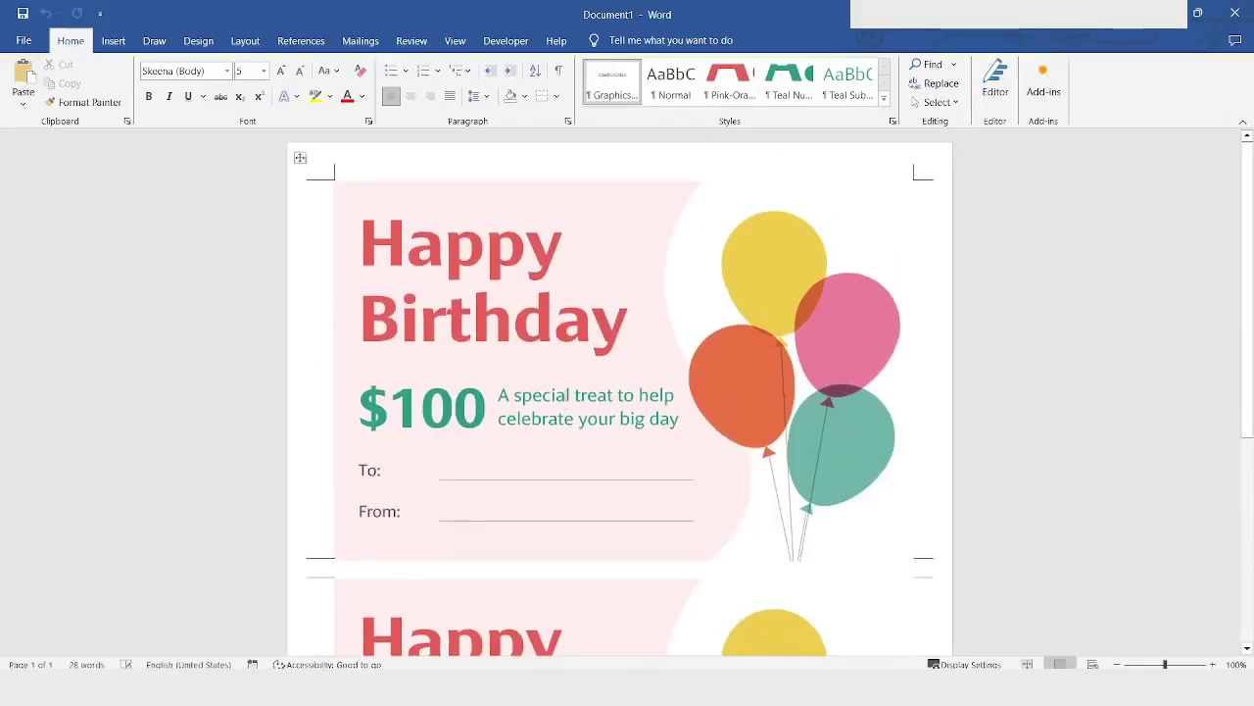
# - Delete the text in all rows of the second certificate's table
pyautogui.scroll(-7, 577, 383)
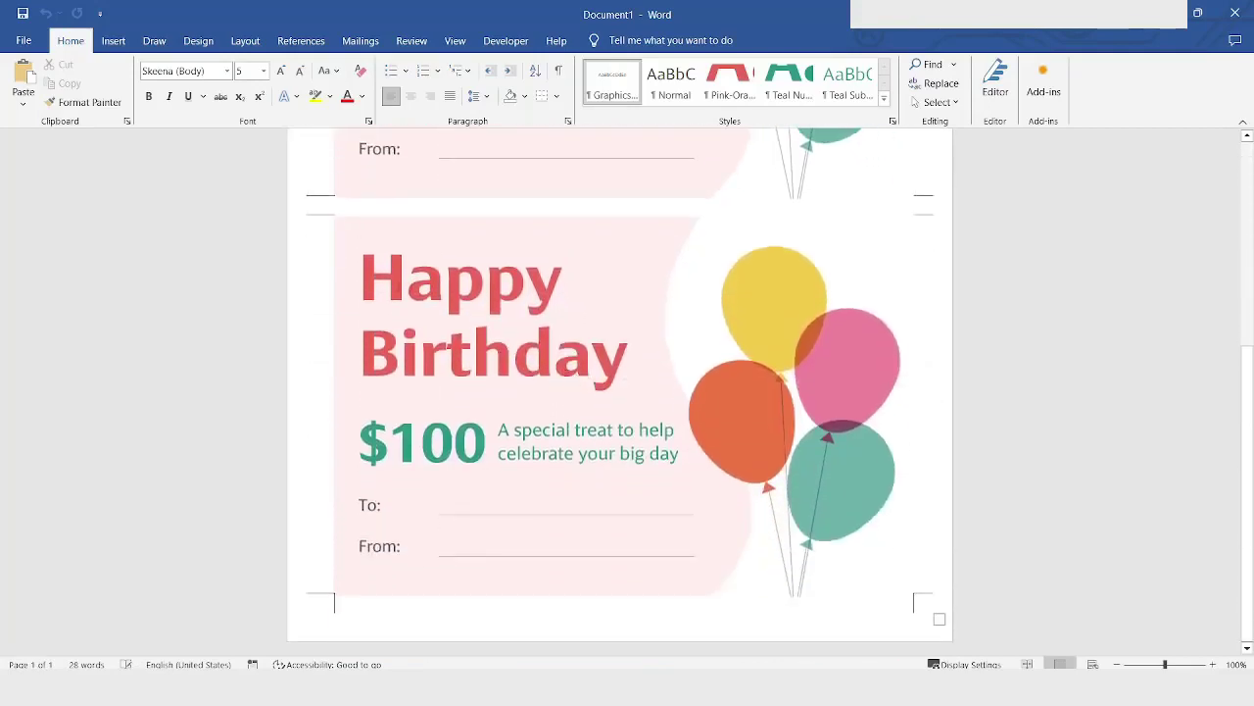
pyautogui.click(348, 274)
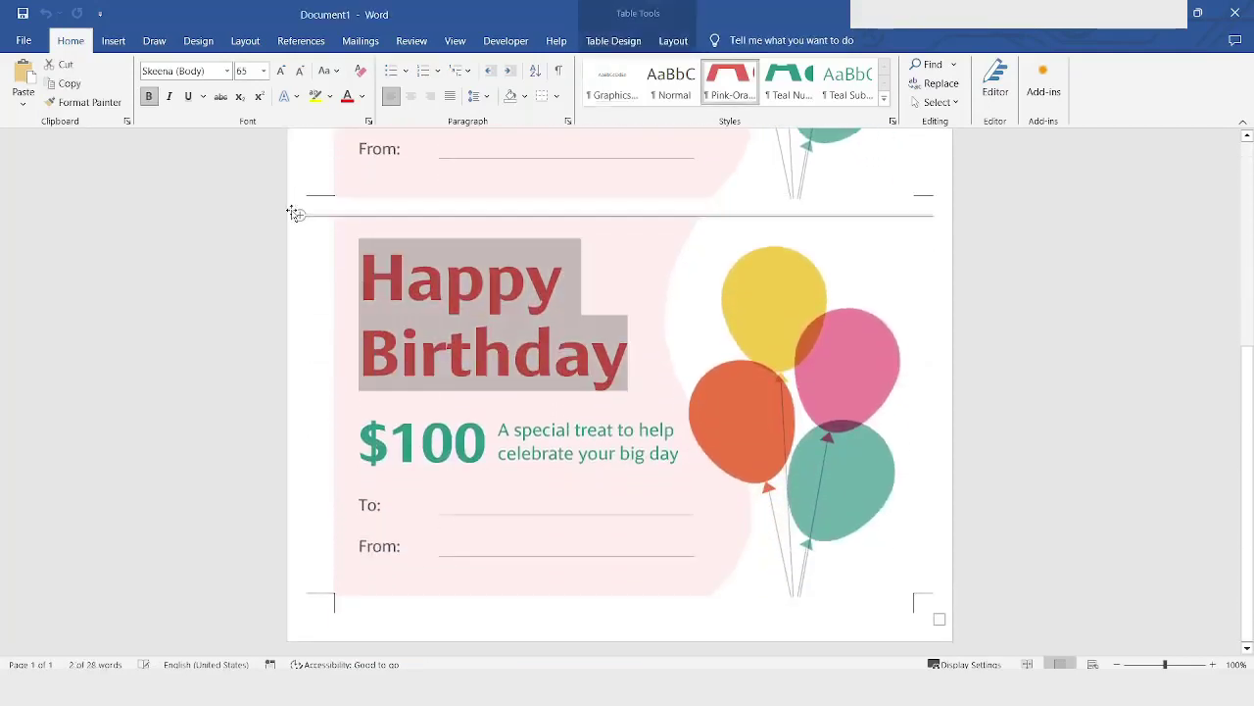
pyautogui.click(323, 207)
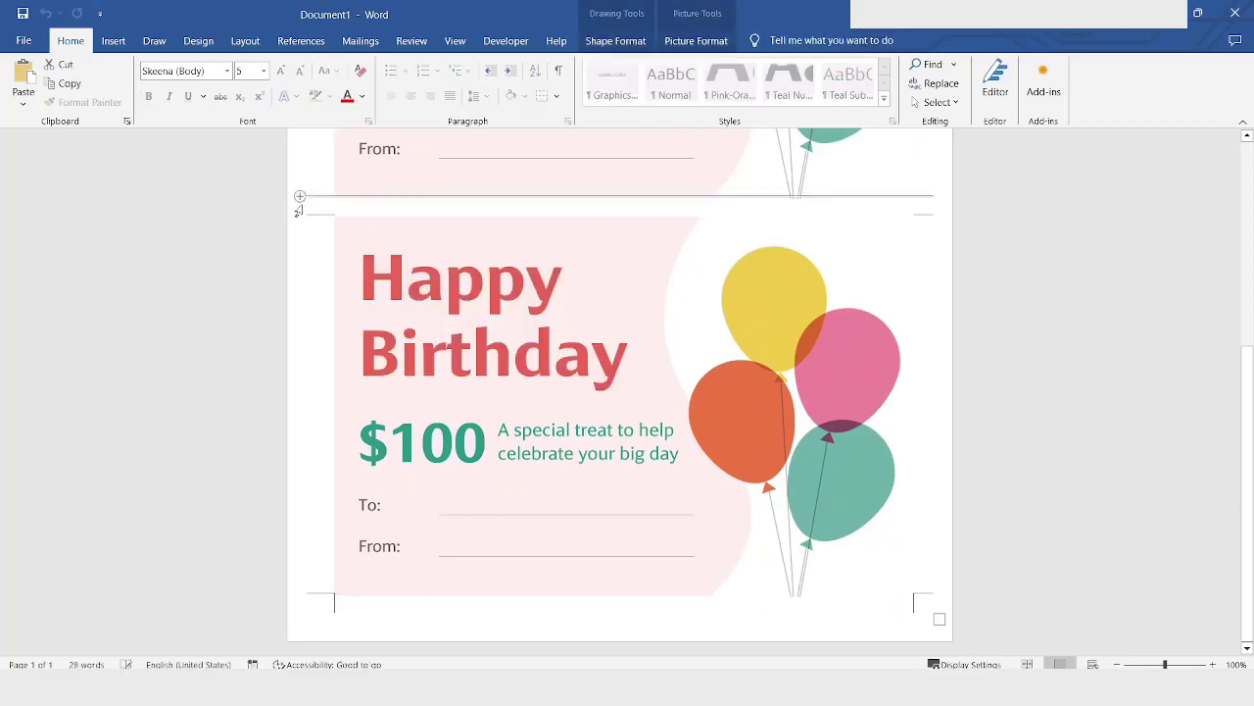
pyautogui.click(330, 329)
pyautogui.moveTo(330, 328); pyautogui.dragTo(387, 616)
pyautogui.press('Delete')
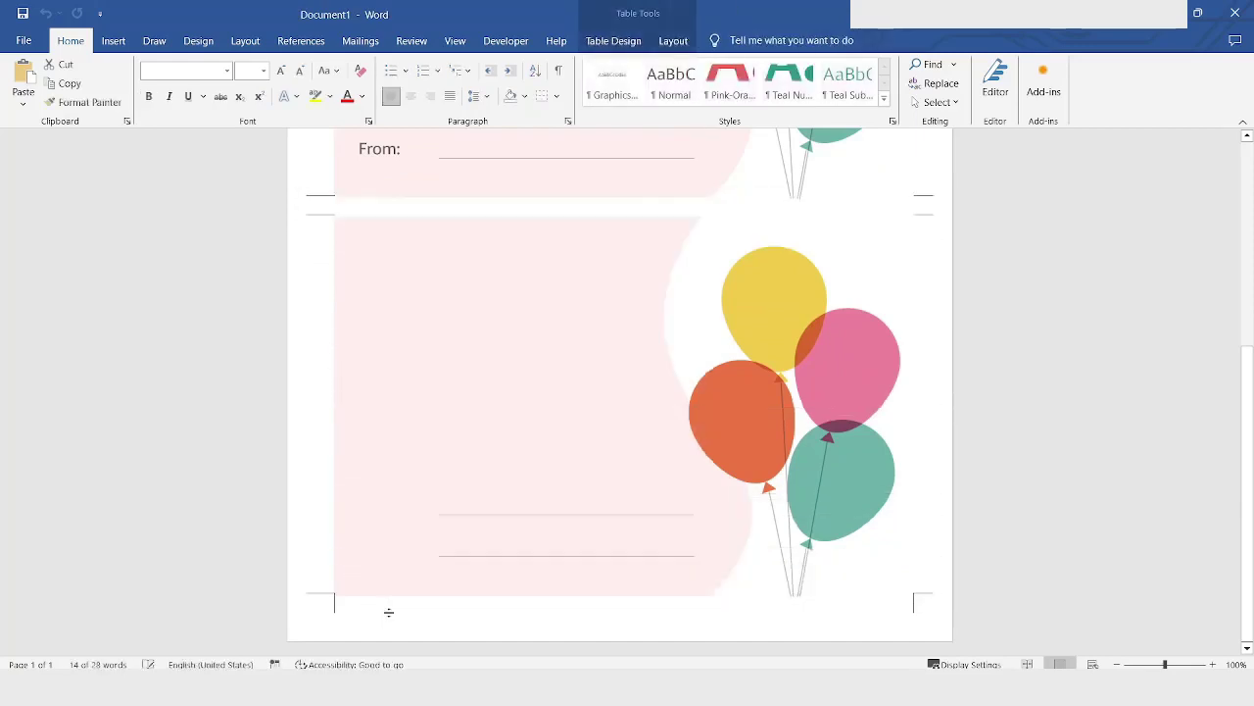
# - Delete the second card's pink background graphic and balloon picture
pyautogui.click(484, 460)
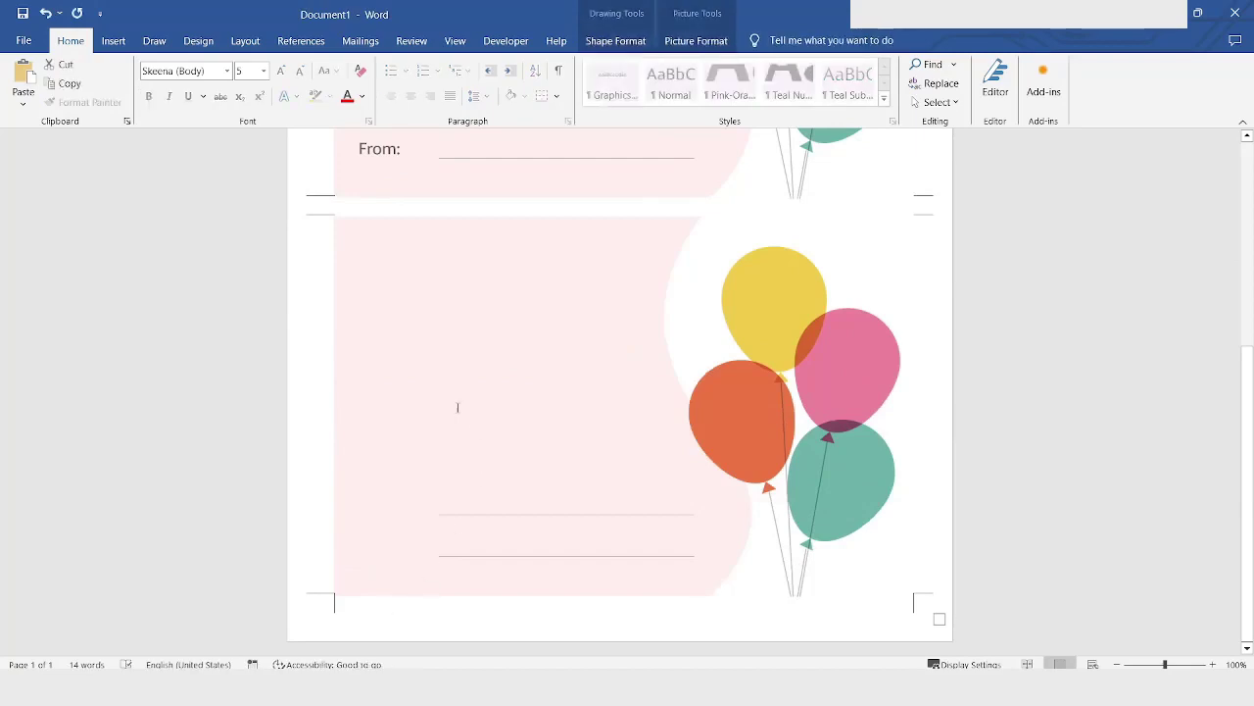
pyautogui.click(358, 330)
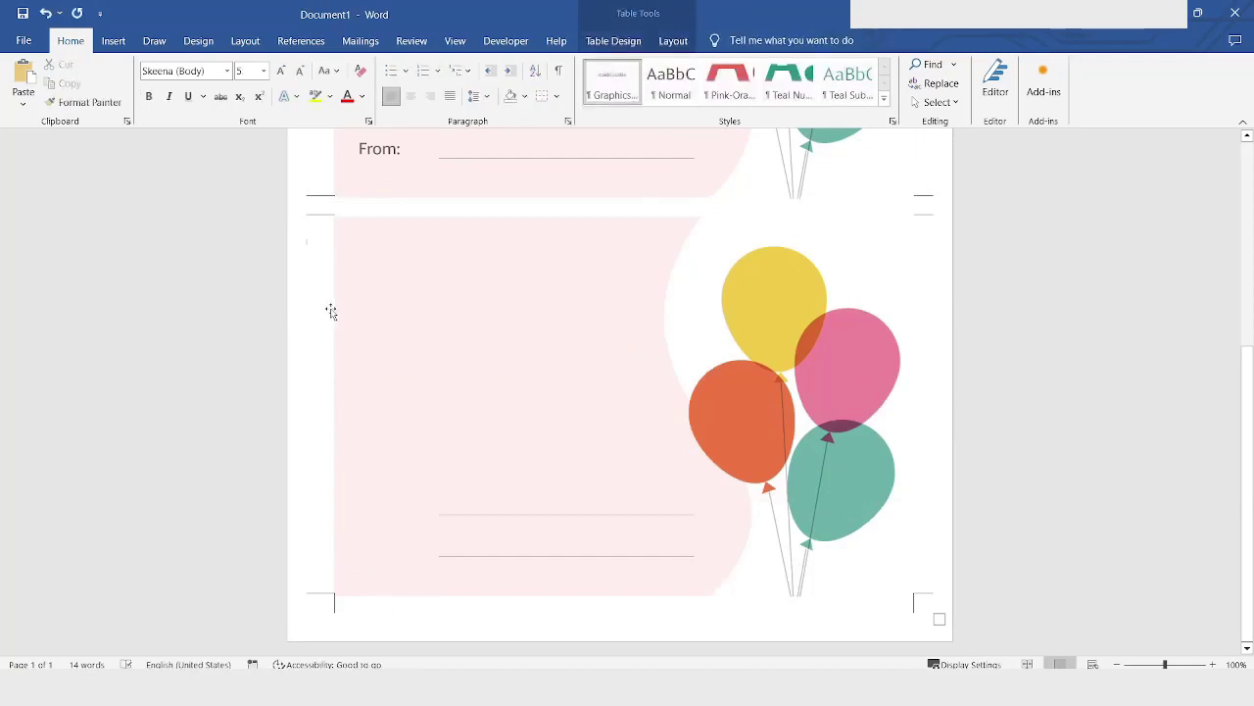
pyautogui.click(334, 308)
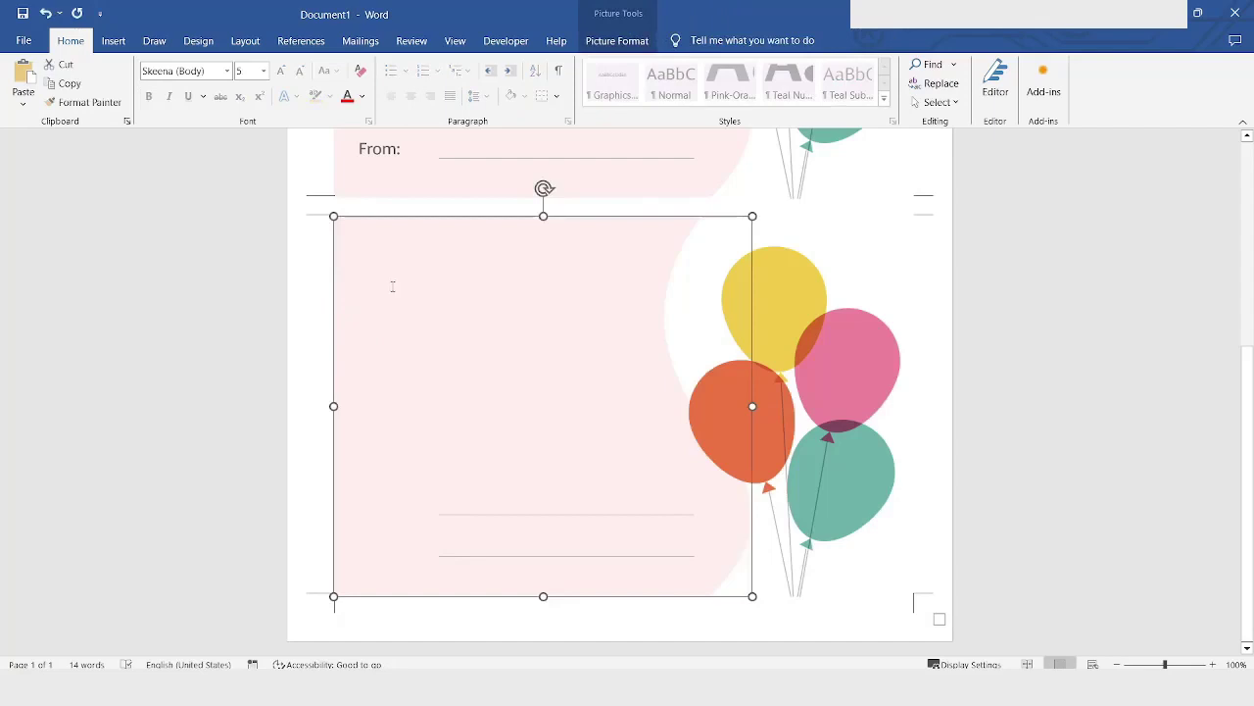
pyautogui.press('Delete')
pyautogui.click(762, 299)
pyautogui.press('Delete')
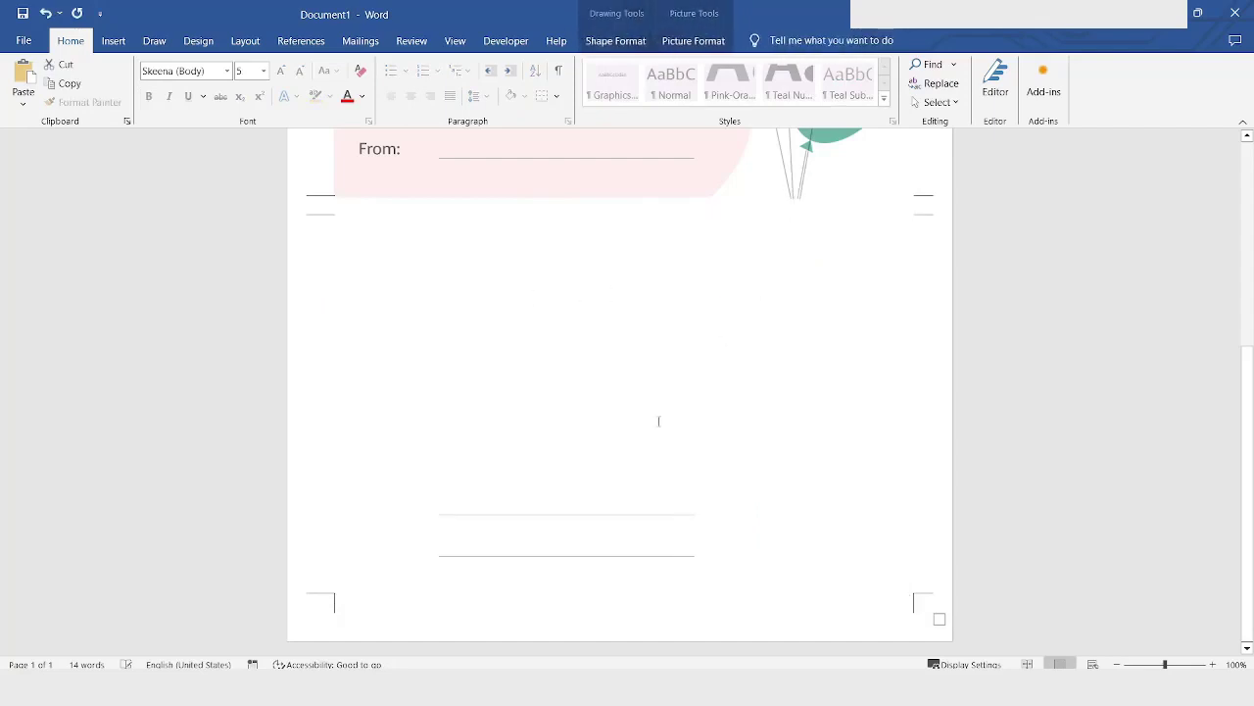
# - Clear the leftover empty table and delete its columns
pyautogui.click(573, 523)
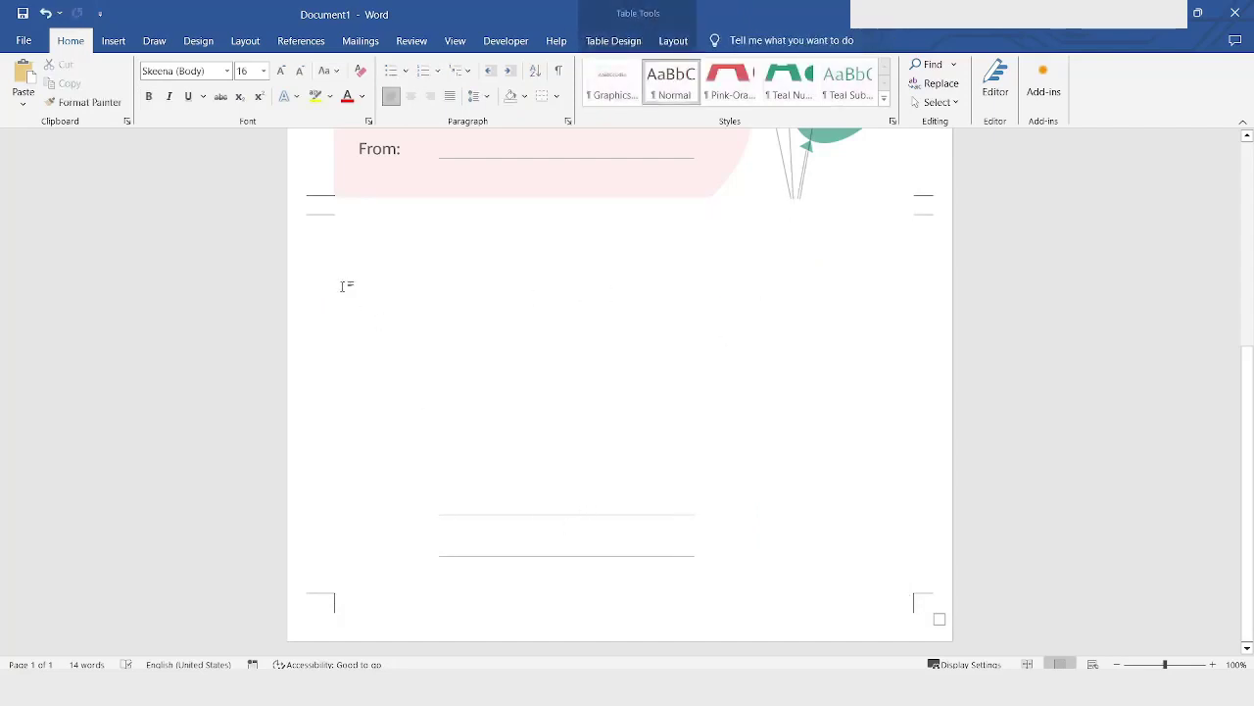
pyautogui.moveTo(342, 286); pyautogui.dragTo(658, 594)
pyautogui.press('Delete')
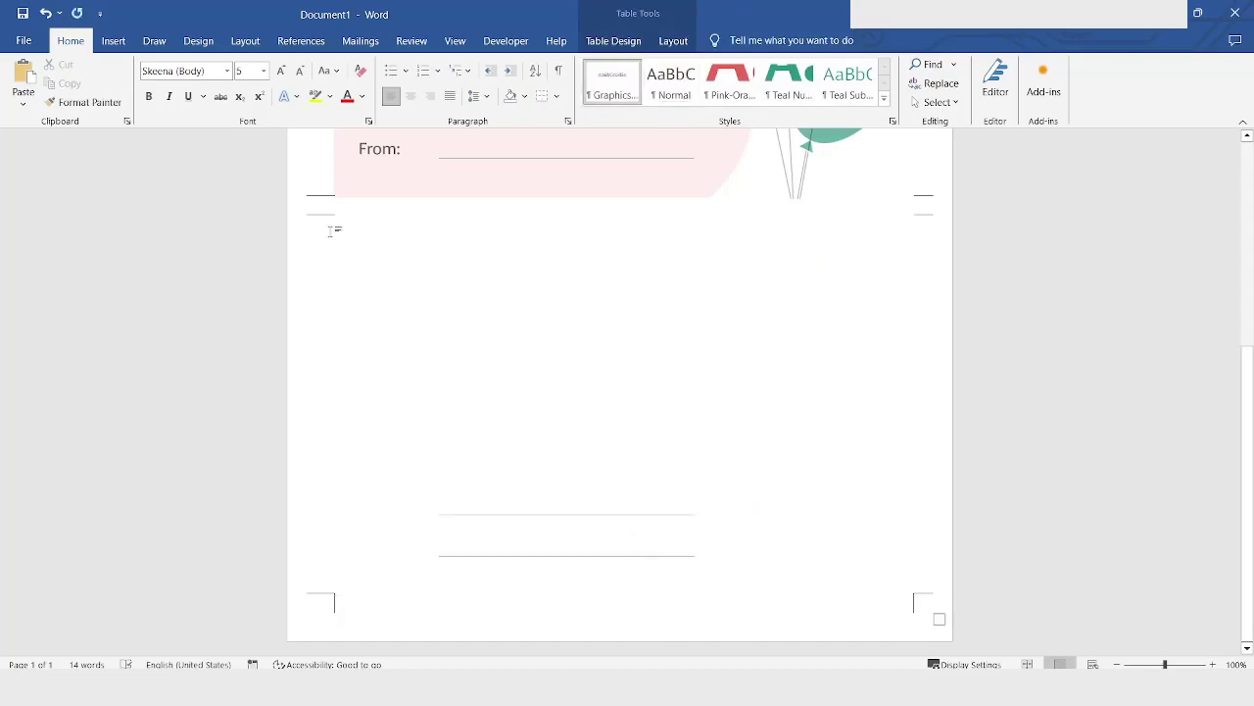
pyautogui.moveTo(334, 233); pyautogui.dragTo(453, 581)
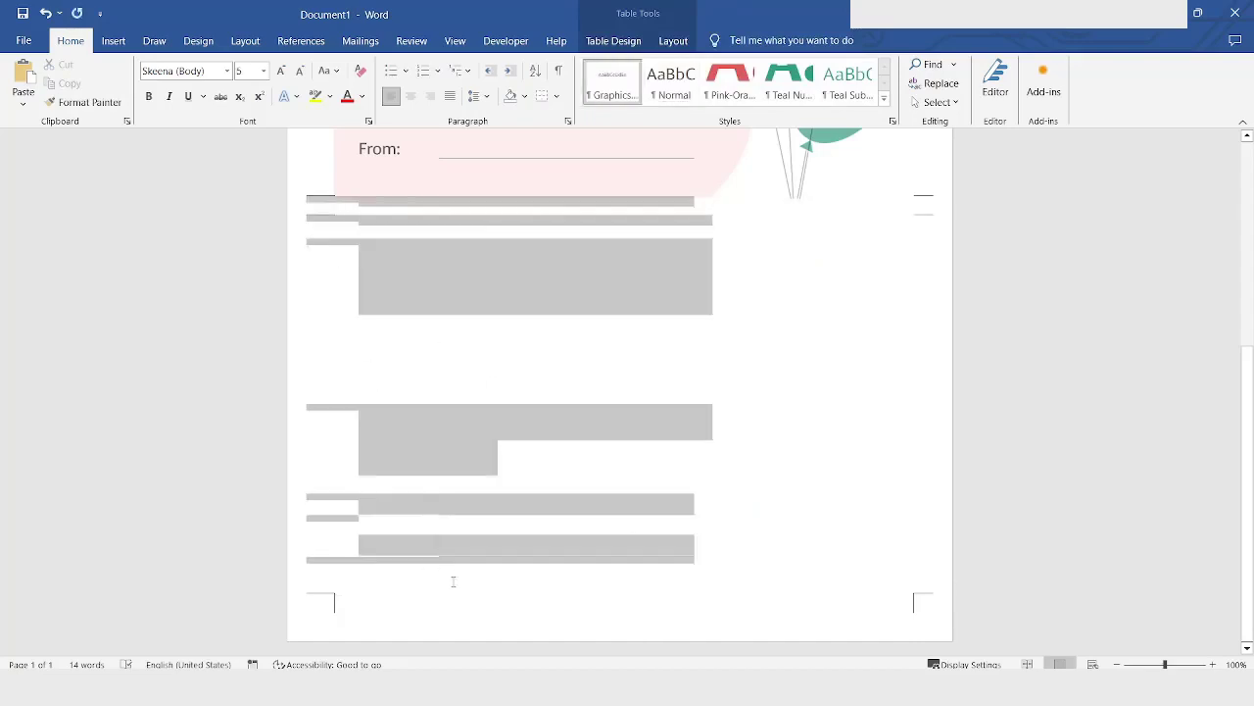
pyautogui.moveTo(564, 588); pyautogui.dragTo(564, 592)
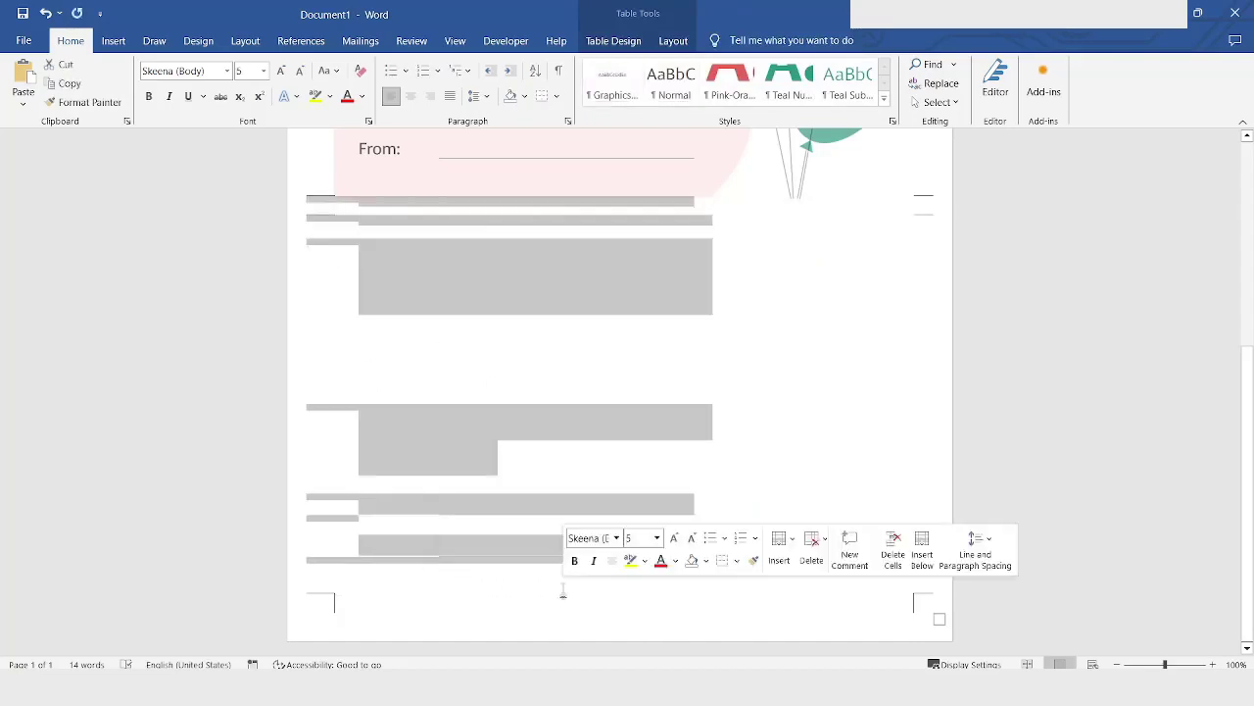
pyautogui.click(811, 555)
pyautogui.click(833, 602)
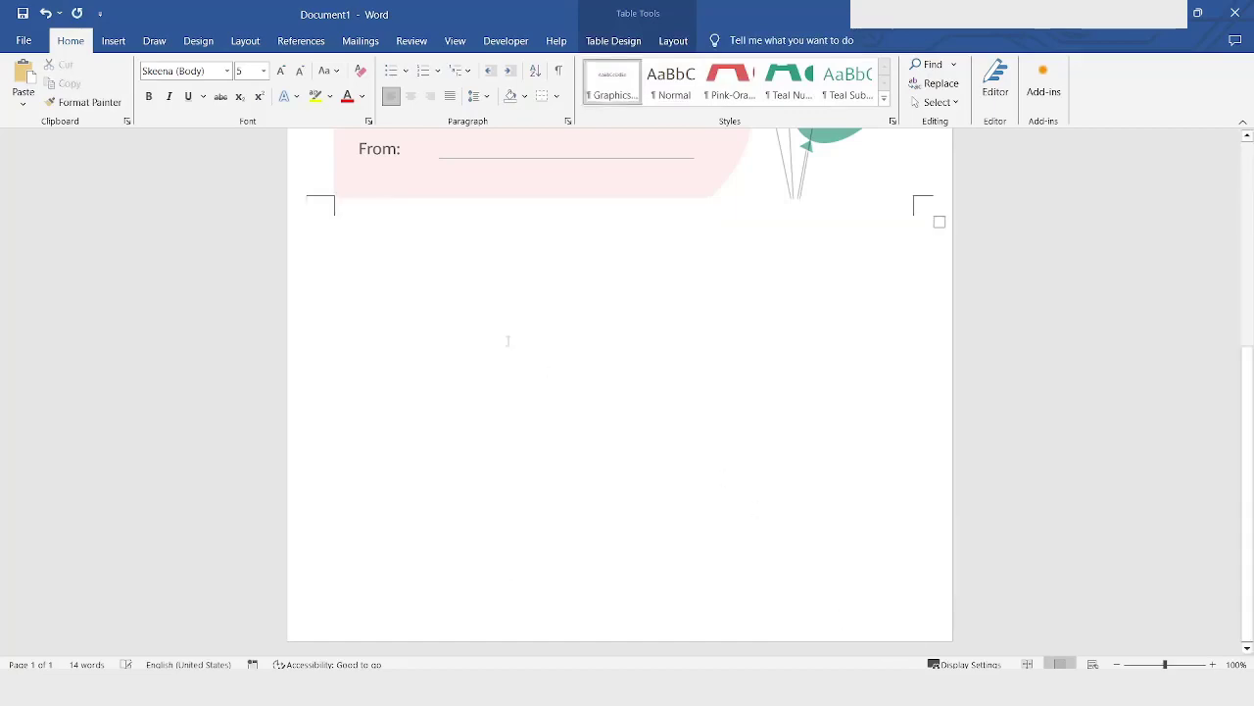
pyautogui.scroll(5, 440, 360)
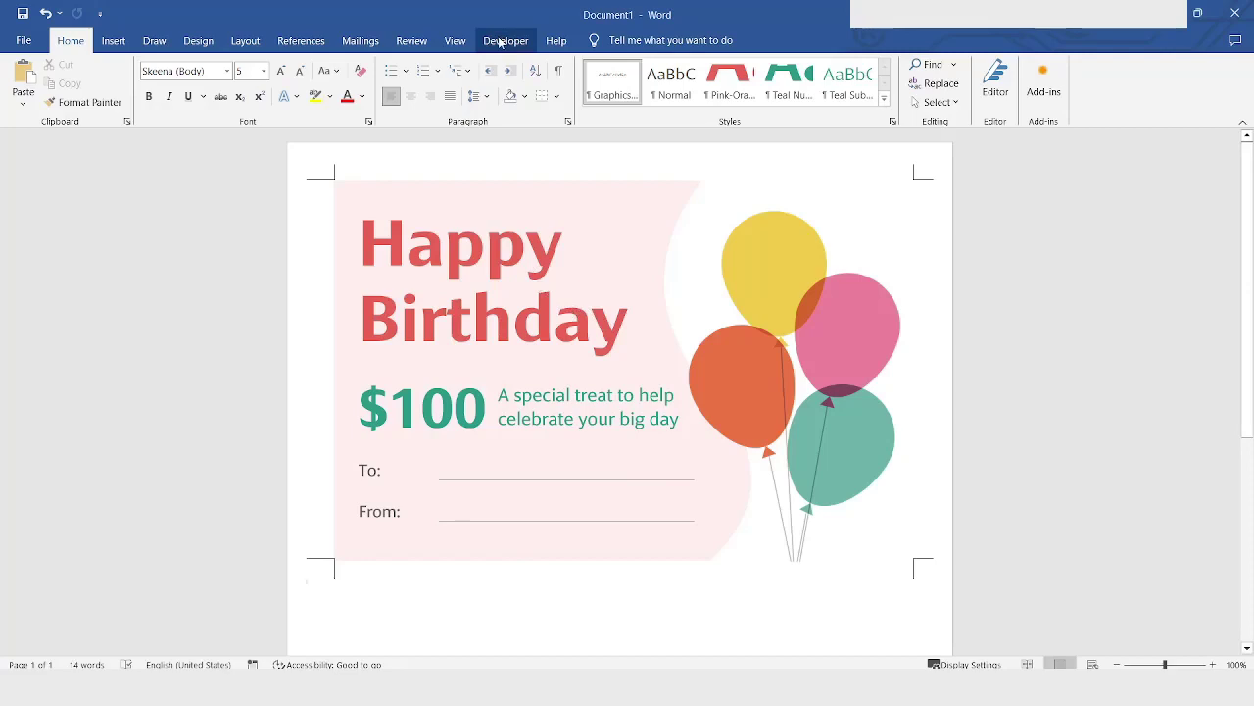
pyautogui.click(10, 42)
pyautogui.click(44, 627)
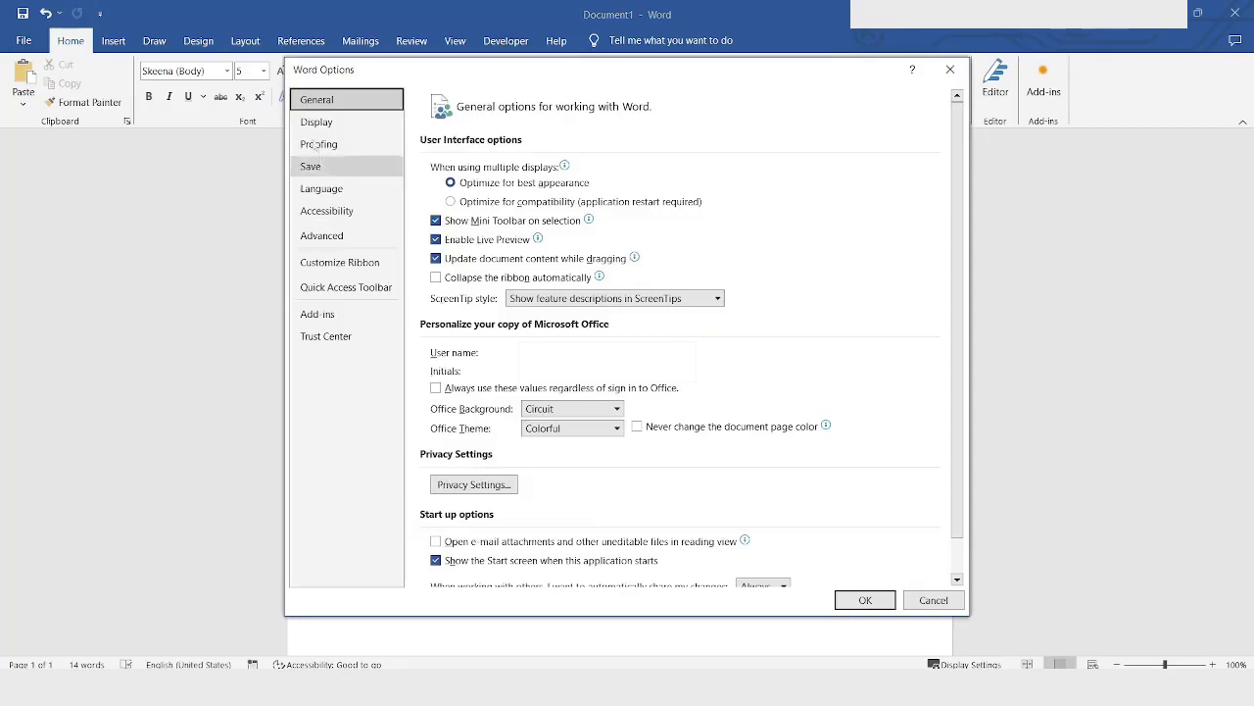
pyautogui.click(342, 273)
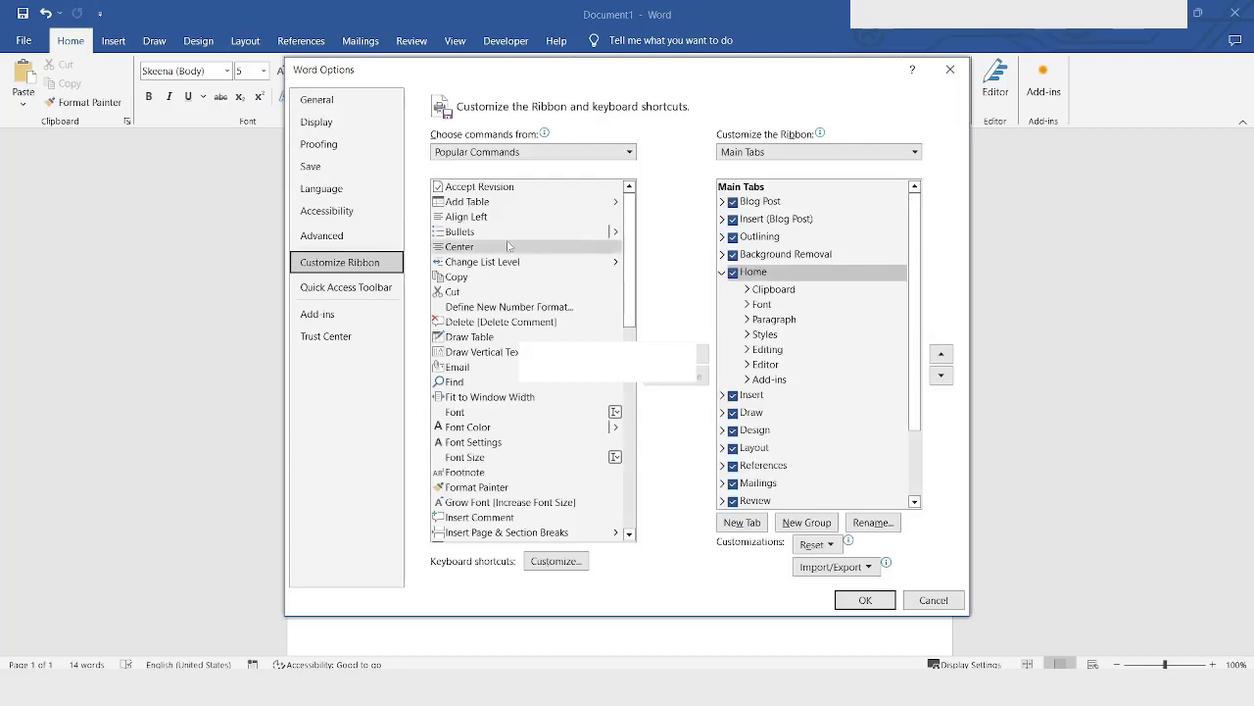
pyautogui.scroll(-2, 796, 358)
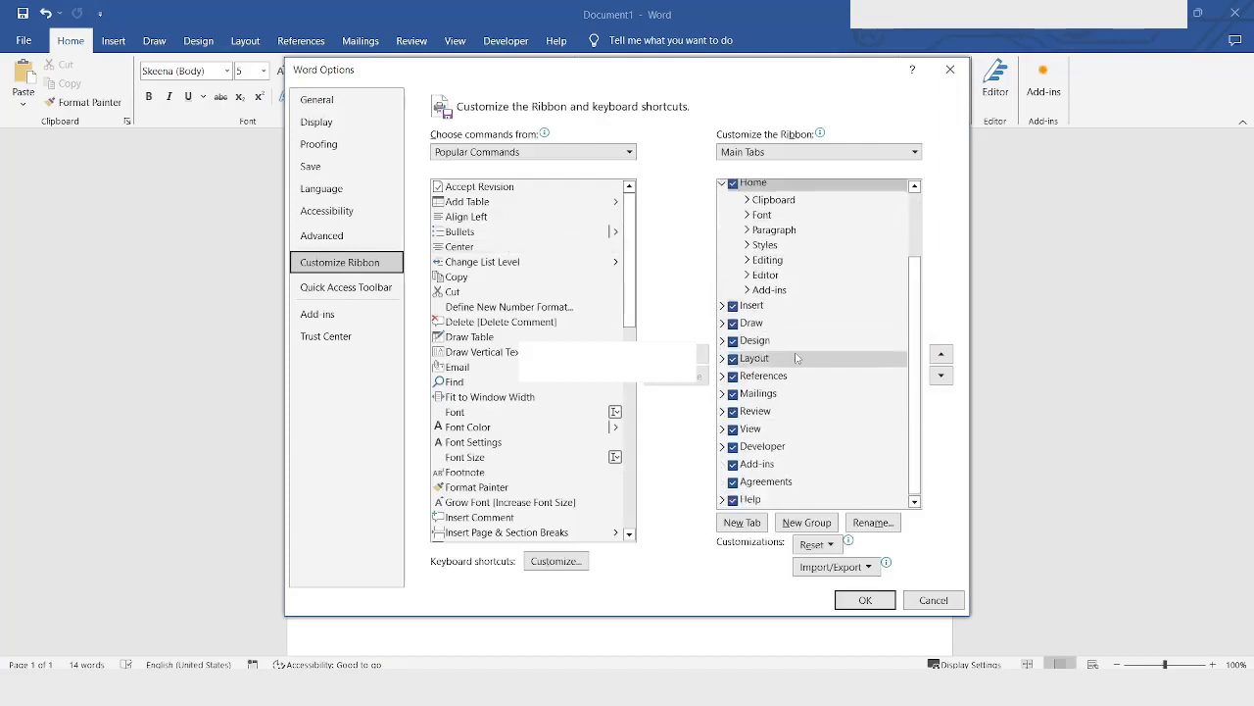
pyautogui.click(732, 448)
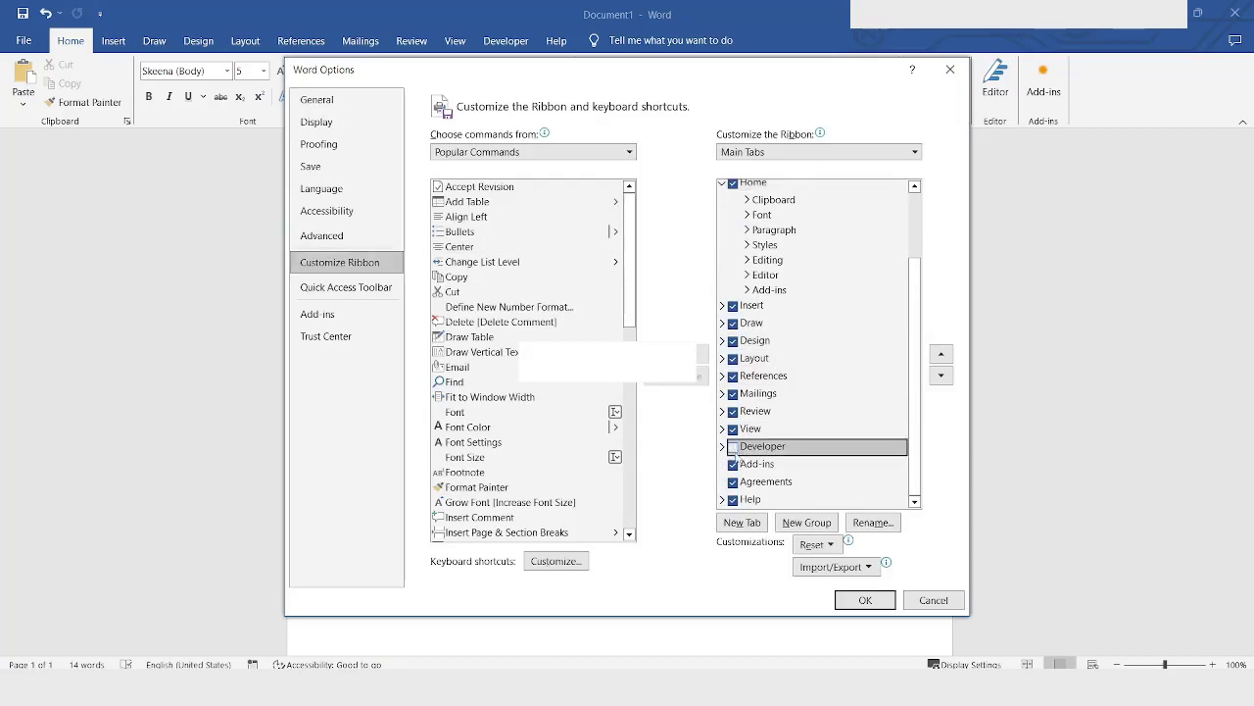
pyautogui.click(732, 449)
pyautogui.click(949, 69)
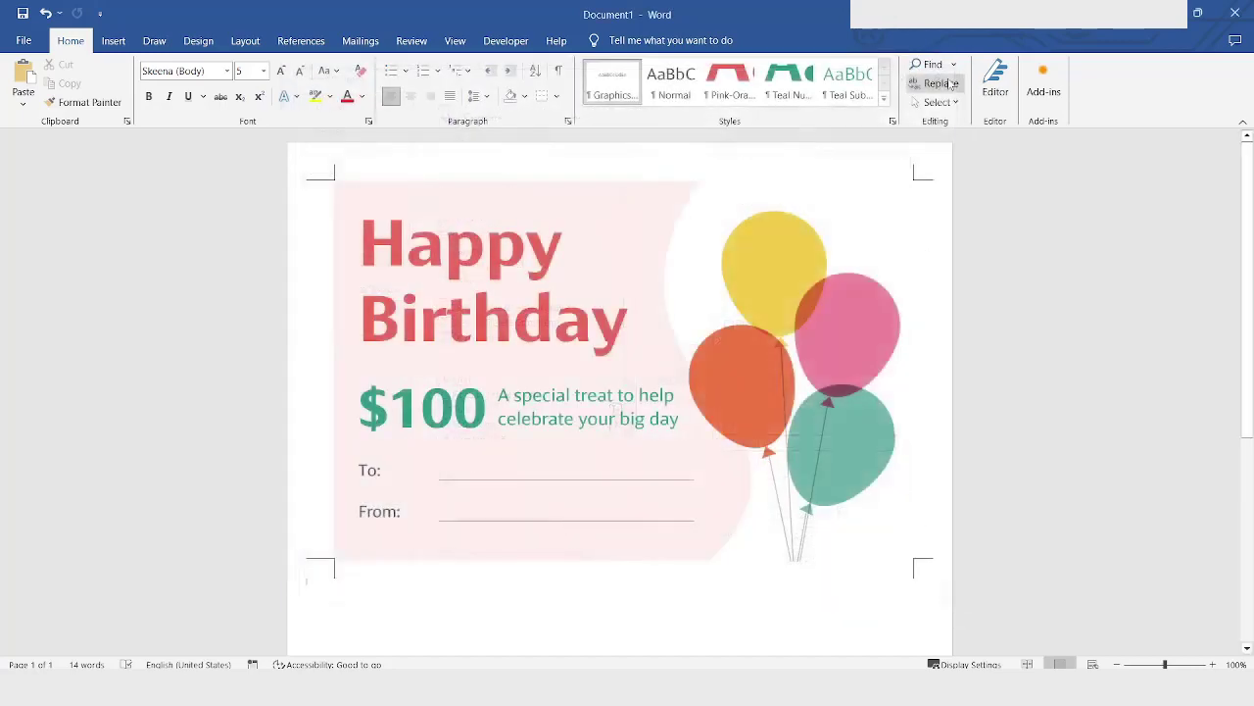
# - Set the To placeholder control's title and tag to 'To'
pyautogui.click(553, 450)
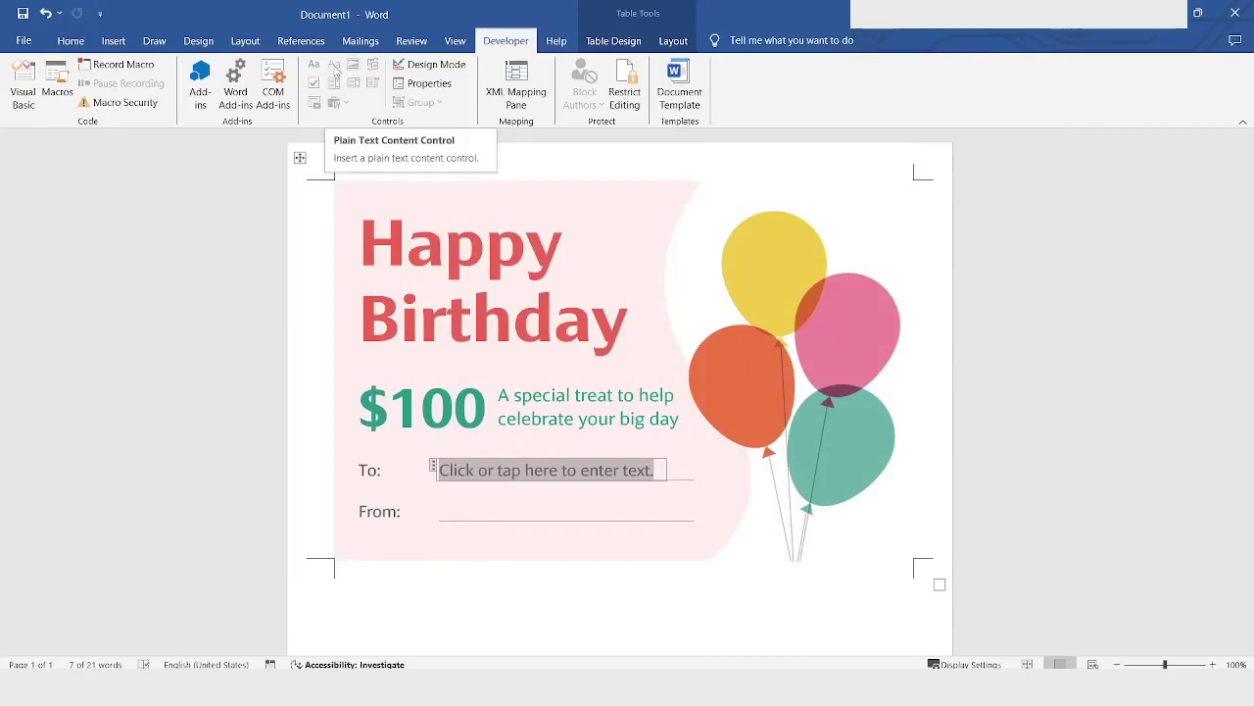
pyautogui.click(421, 84)
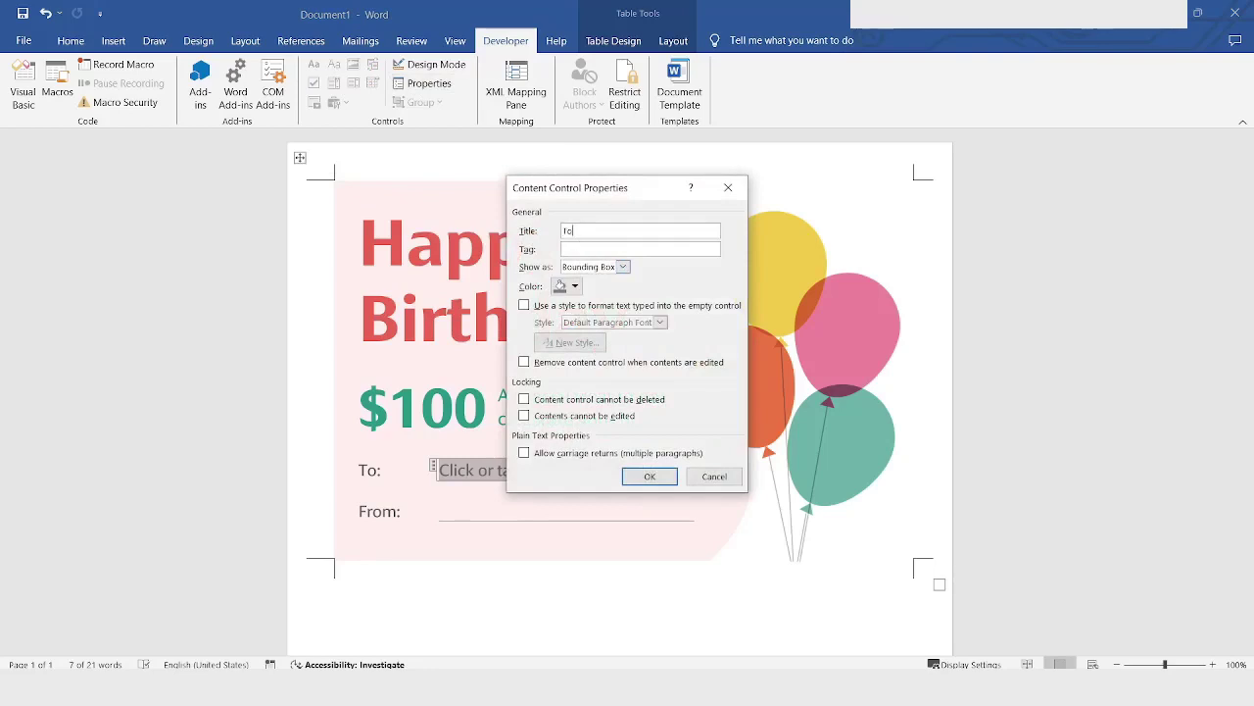
pyautogui.write('To')
pyautogui.click(640, 249)
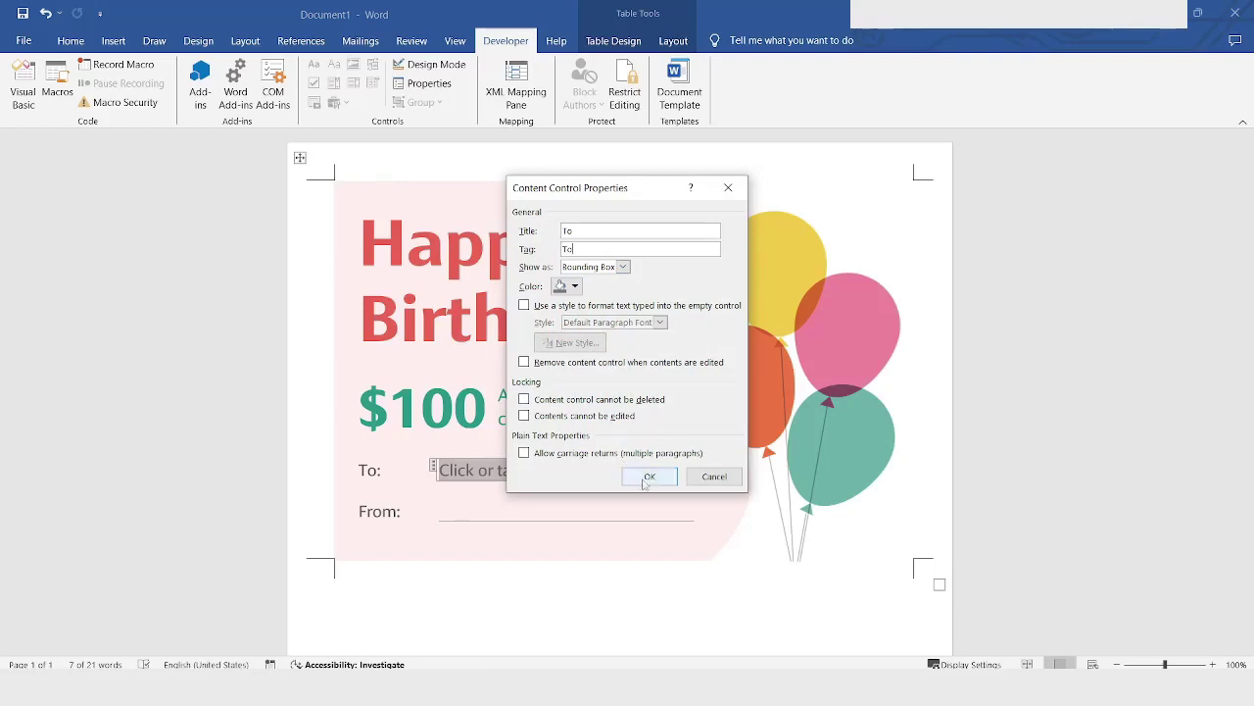
pyautogui.click(648, 477)
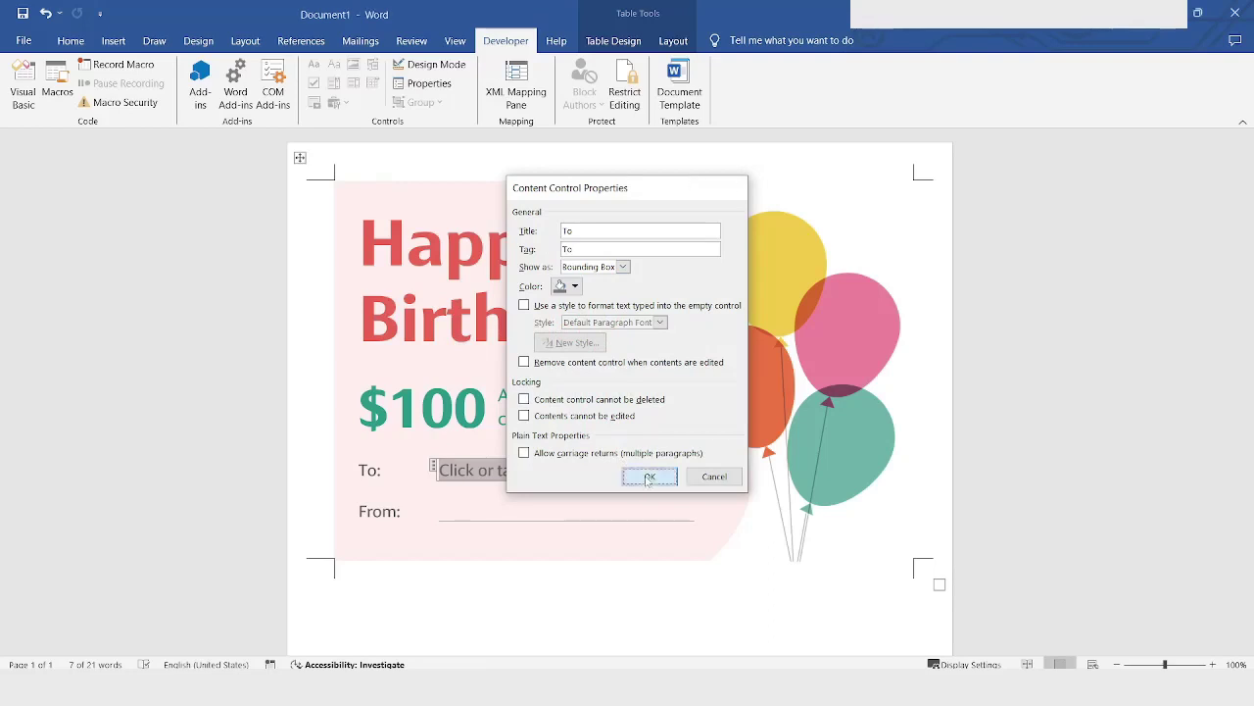
# - Insert a plain text control on the From line titled and tagged 'From'
pyautogui.click(480, 512)
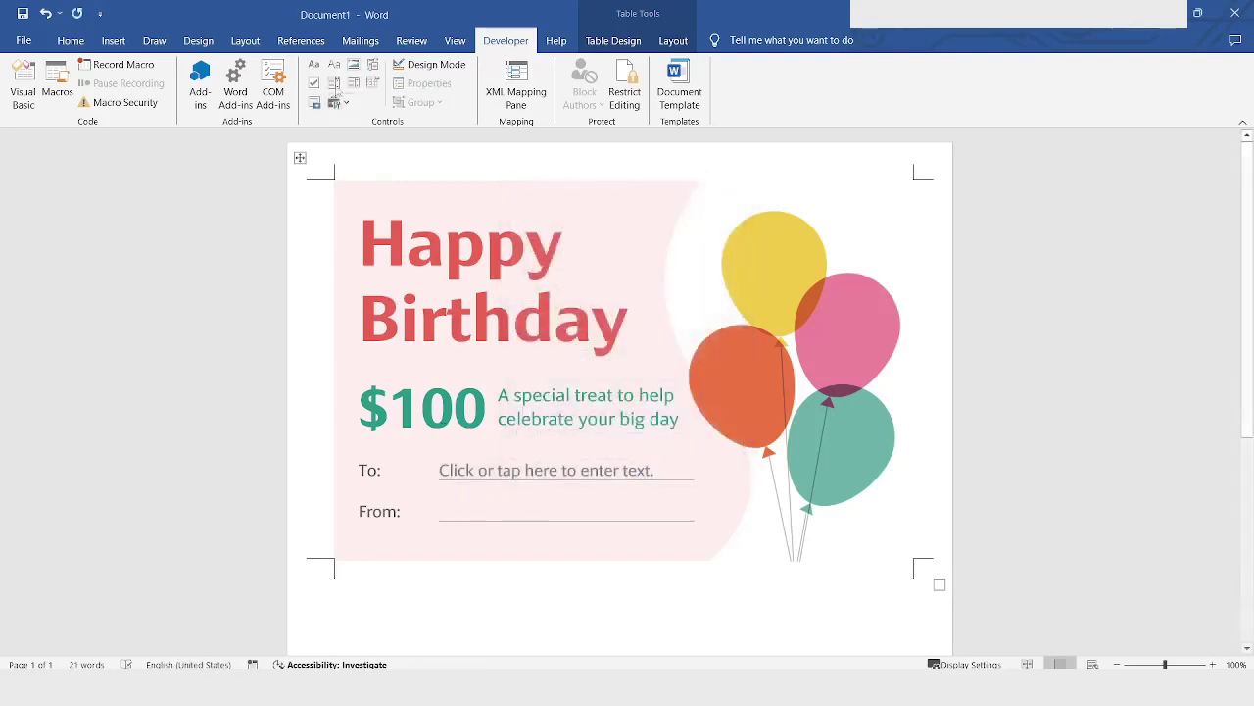
pyautogui.click(333, 67)
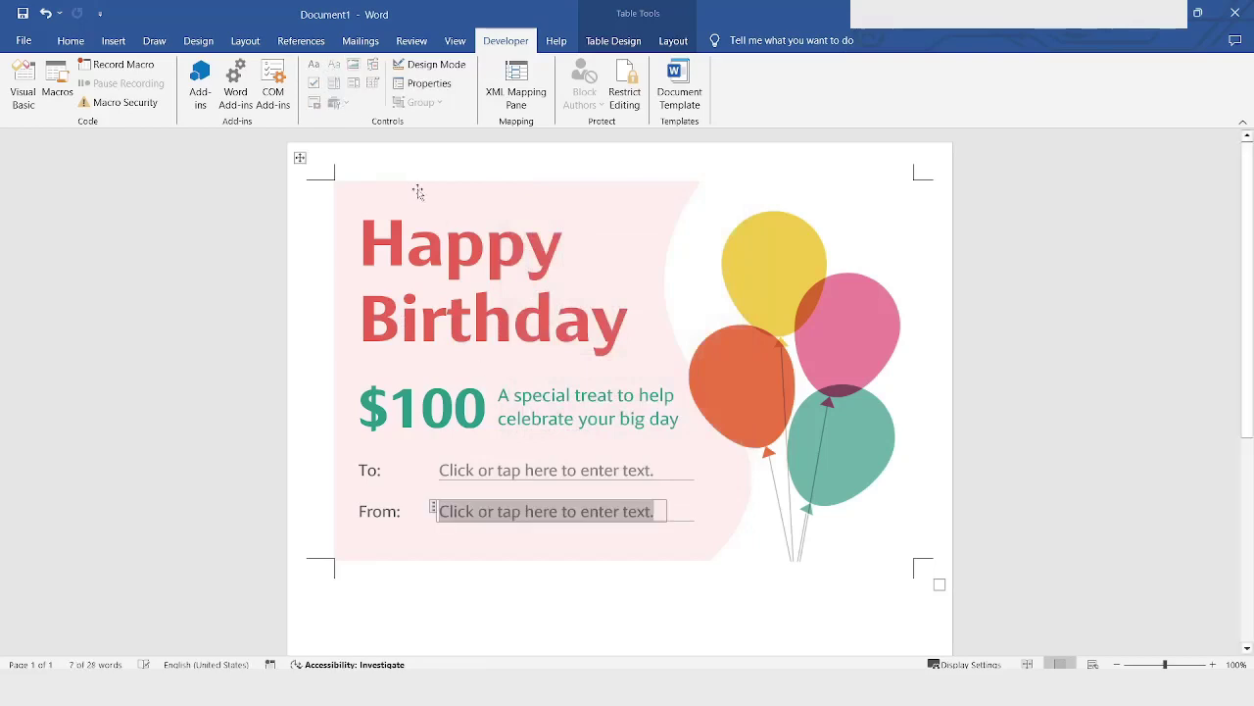
pyautogui.click(423, 83)
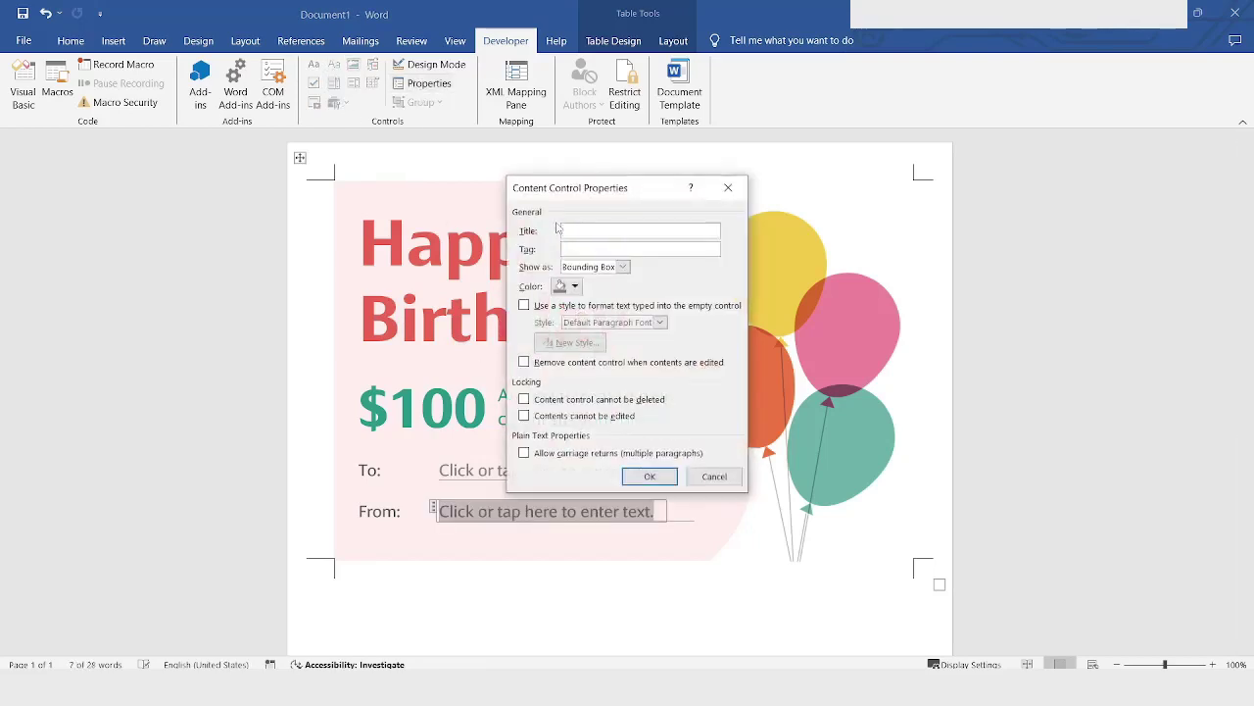
pyautogui.write('From')
pyautogui.hotkey('shift', 'Home')
pyautogui.hotkey('ctrl', 'c')
pyautogui.press('Tab')
pyautogui.hotkey('ctrl', 'v')
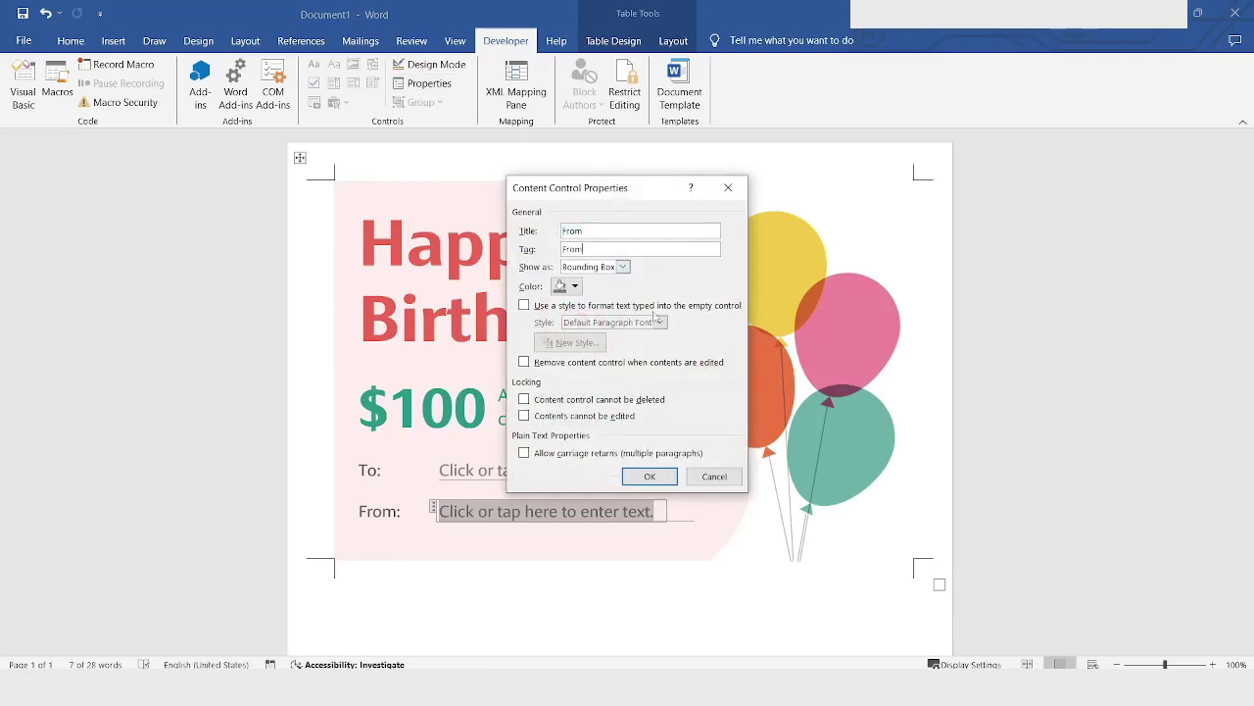
pyautogui.click(649, 477)
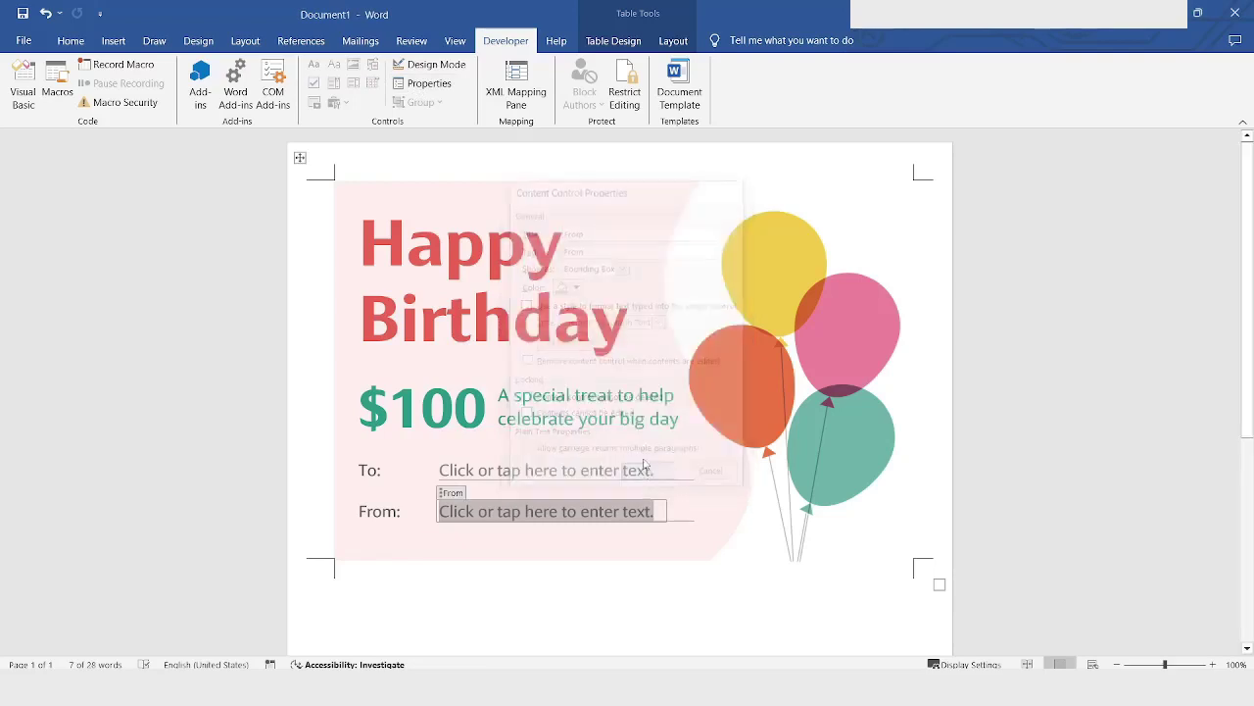
# - Replace $100 with a plain text control whose title and tag are 'GiftAmount'
pyautogui.doubleClick(460, 413)
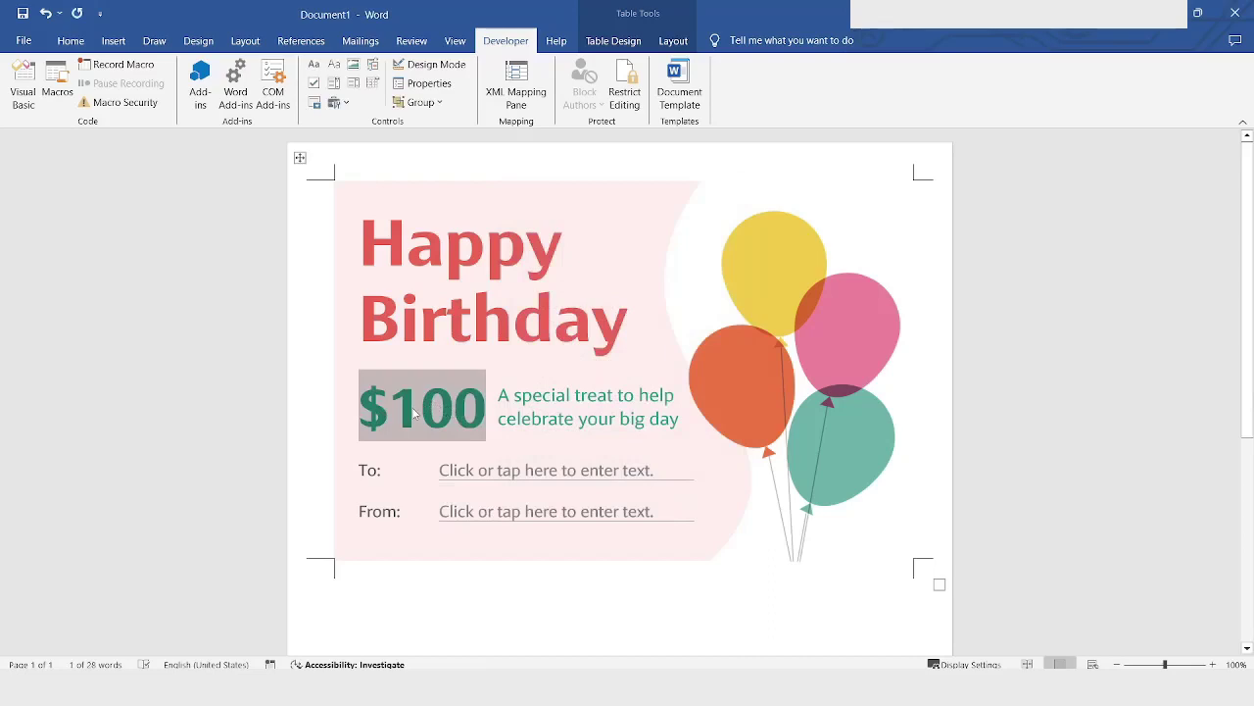
pyautogui.rightClick(414, 413)
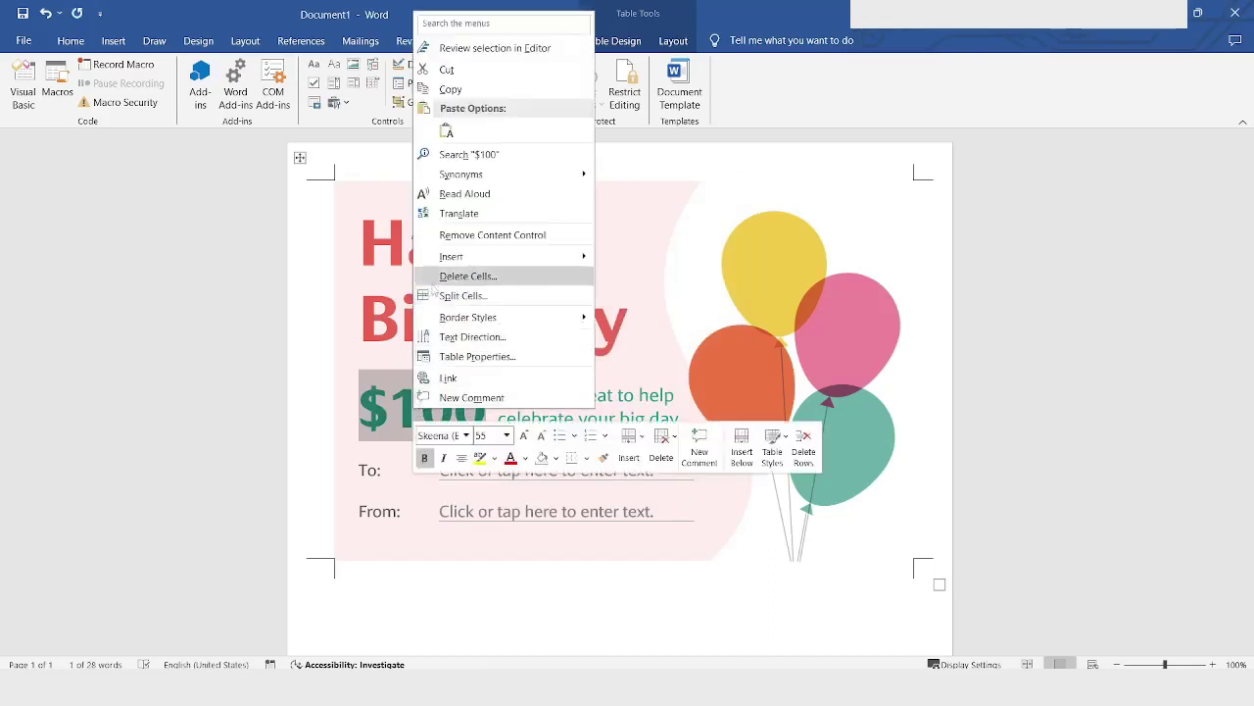
pyautogui.click(387, 411)
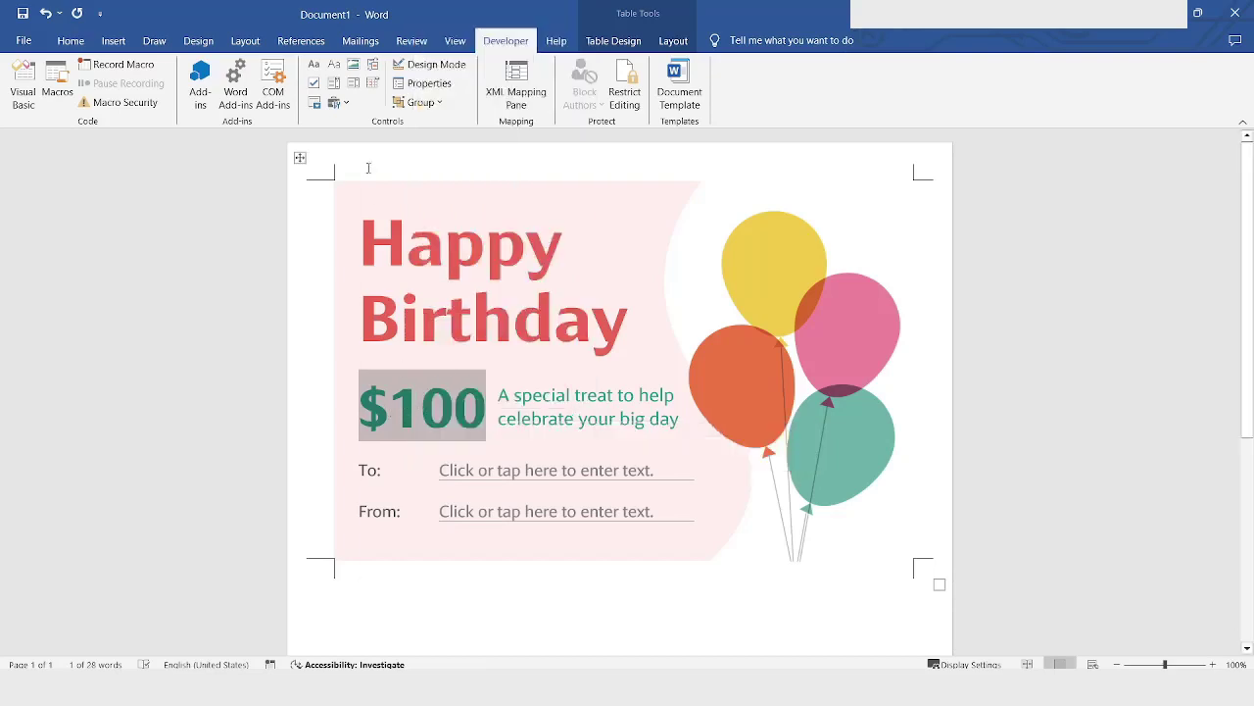
pyautogui.click(335, 67)
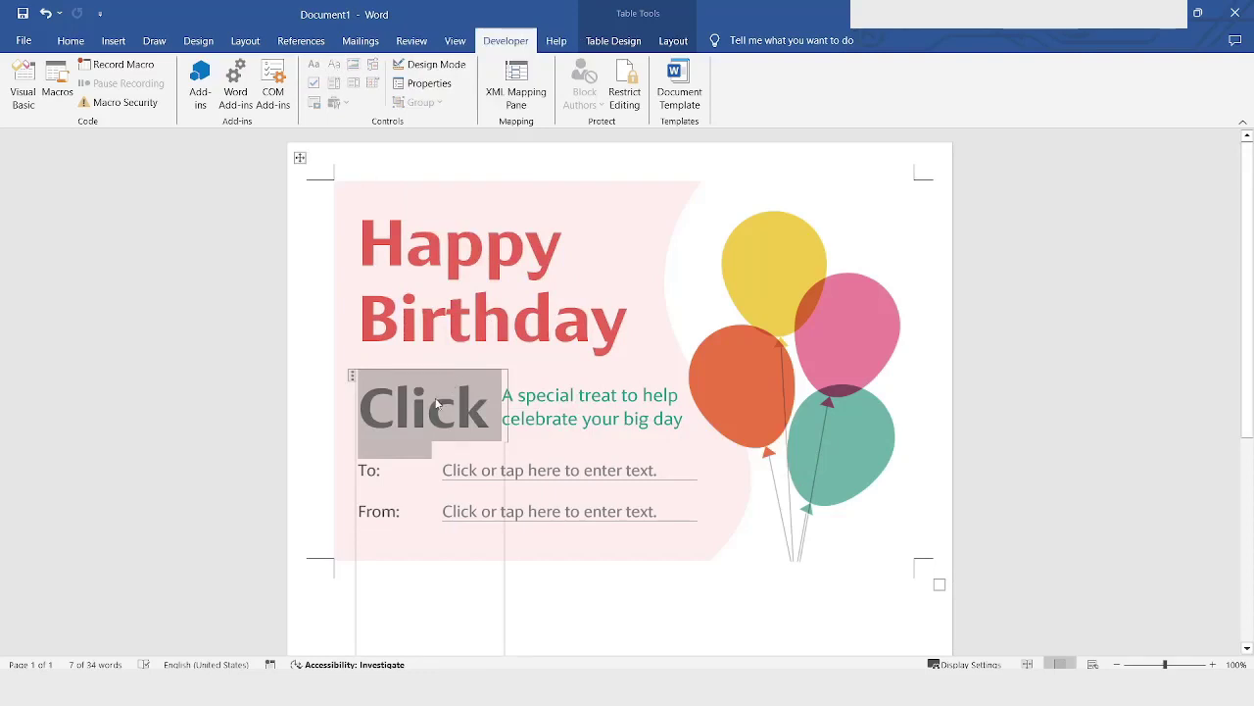
pyautogui.click(429, 83)
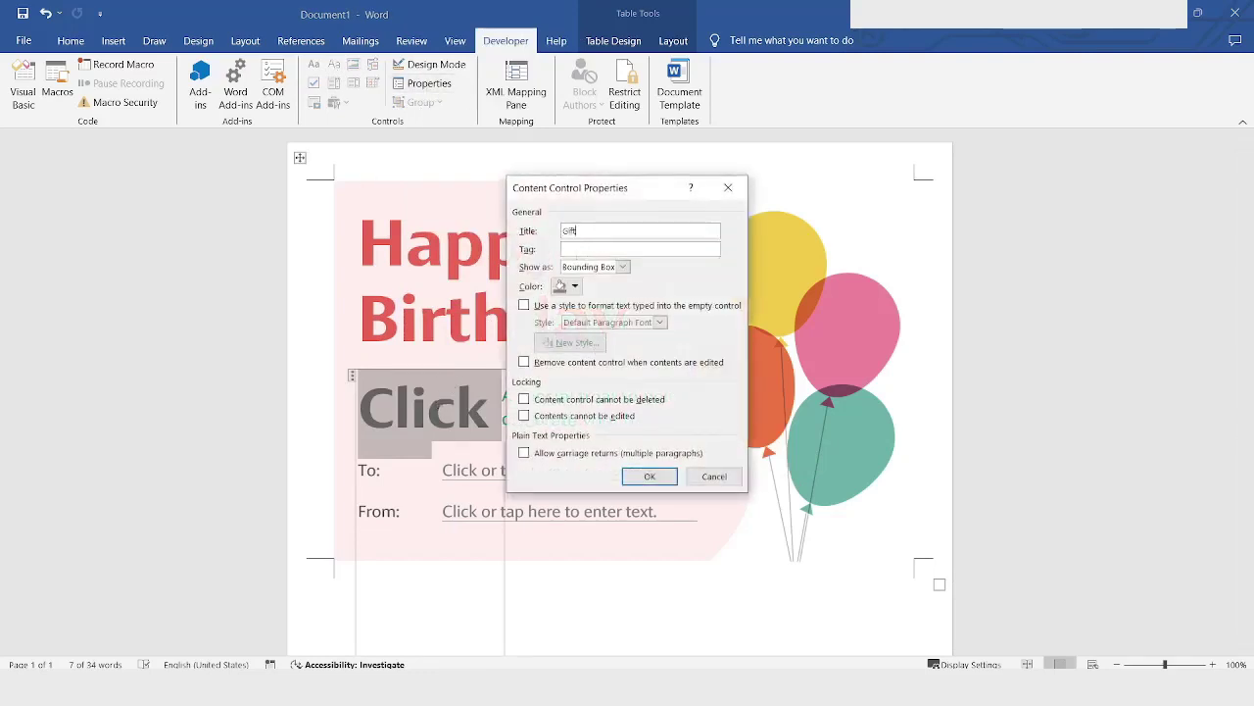
pyautogui.write('GiftAmount')
pyautogui.click(587, 249)
pyautogui.hotkey('ctrl', 'v')
pyautogui.click(633, 476)
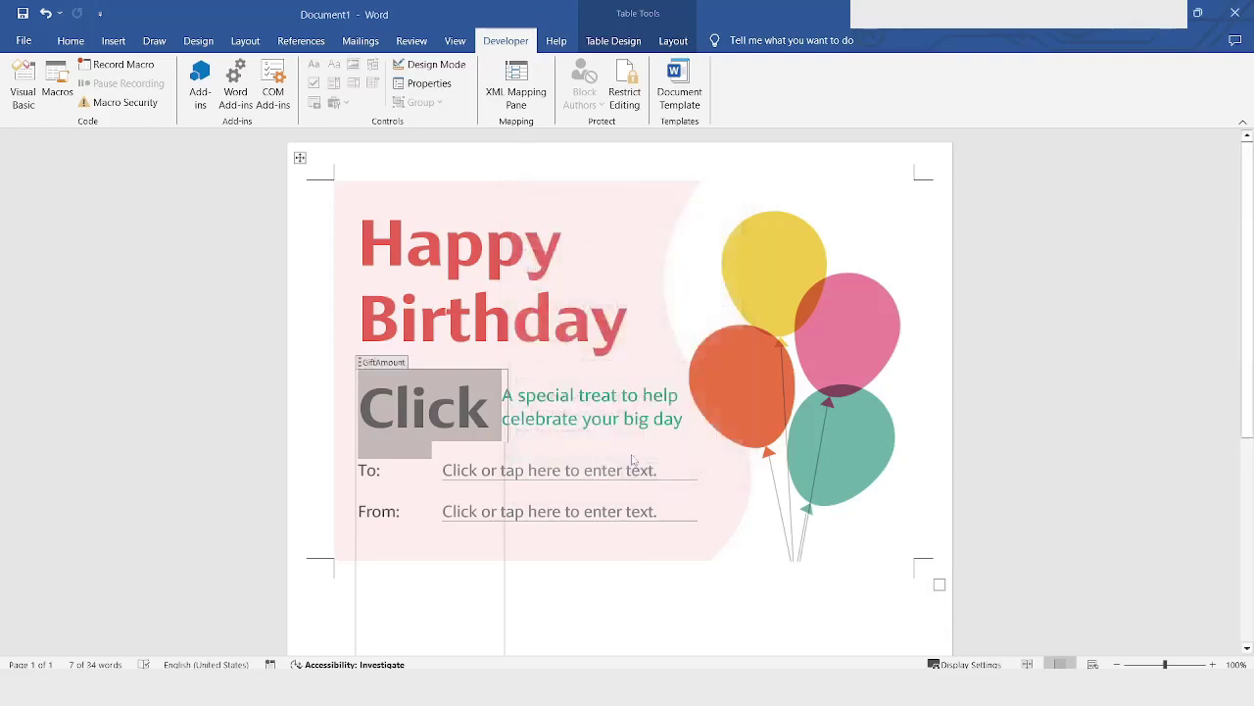
# - Save the certificate to OneDrive under the name 'Happy Birthday'
pyautogui.click(744, 569)
pyautogui.scroll(-1, 564, 333)
pyautogui.scroll(1, 540, 316)
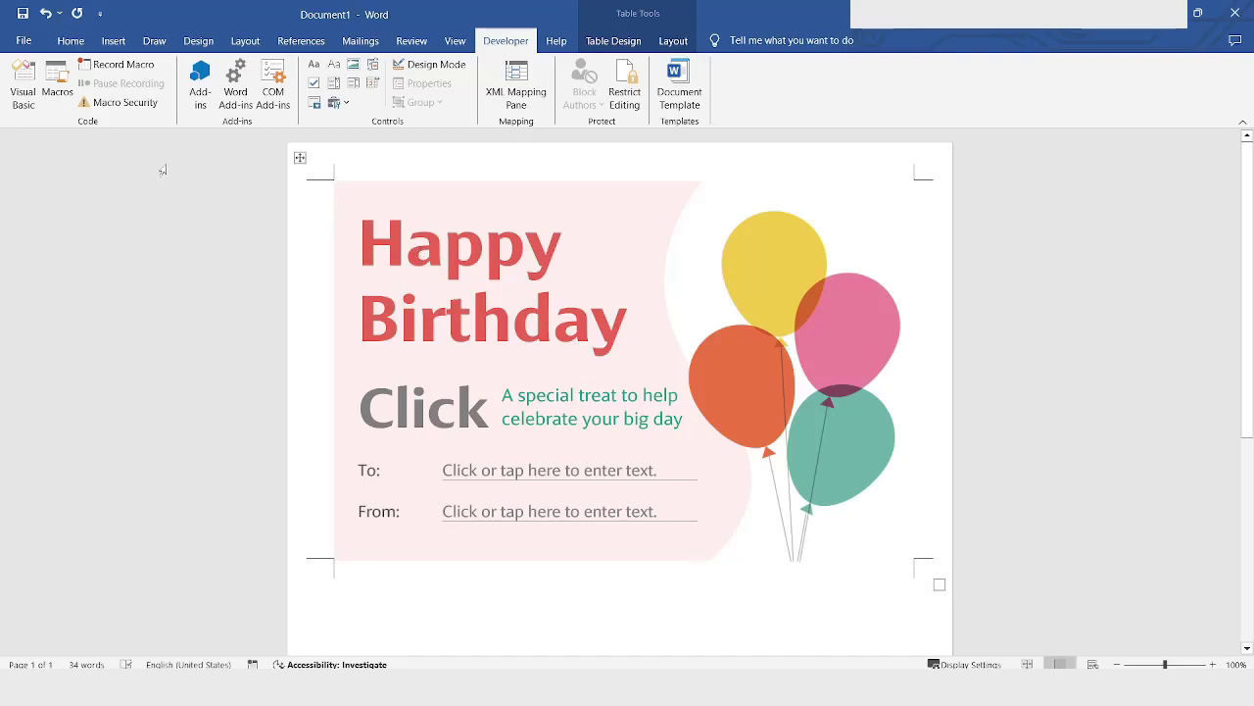
pyautogui.click(21, 13)
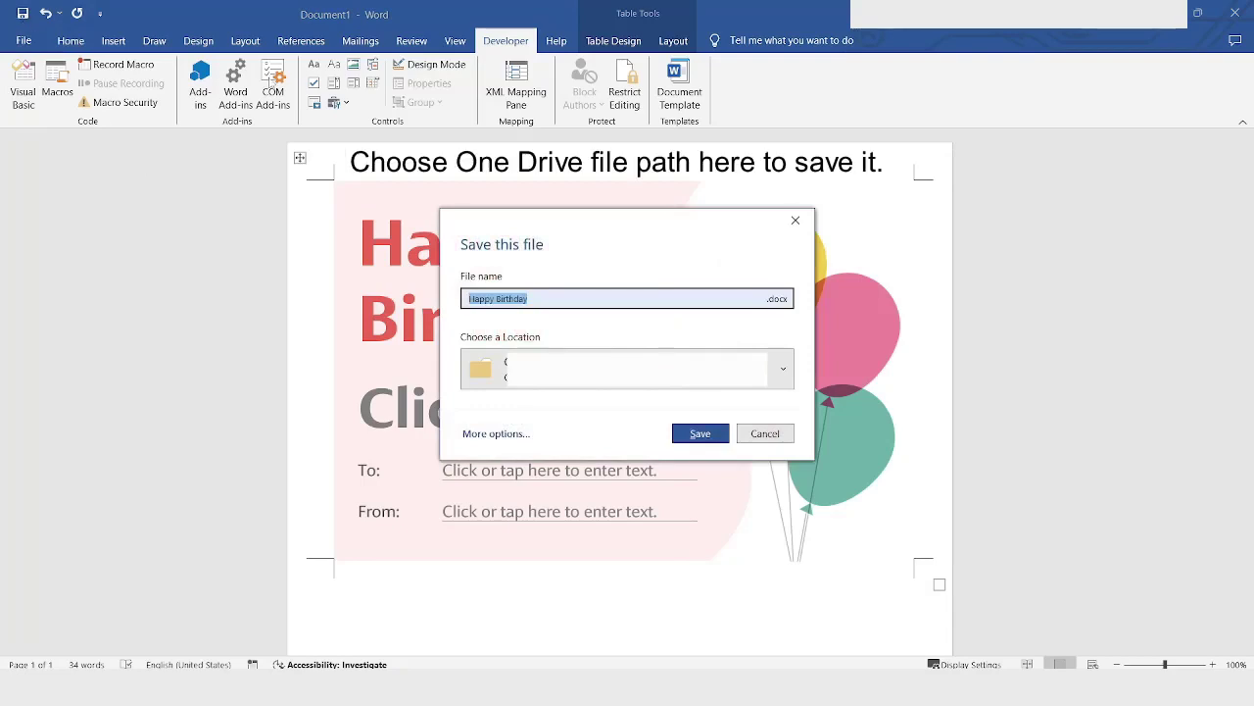
pyautogui.click(700, 433)
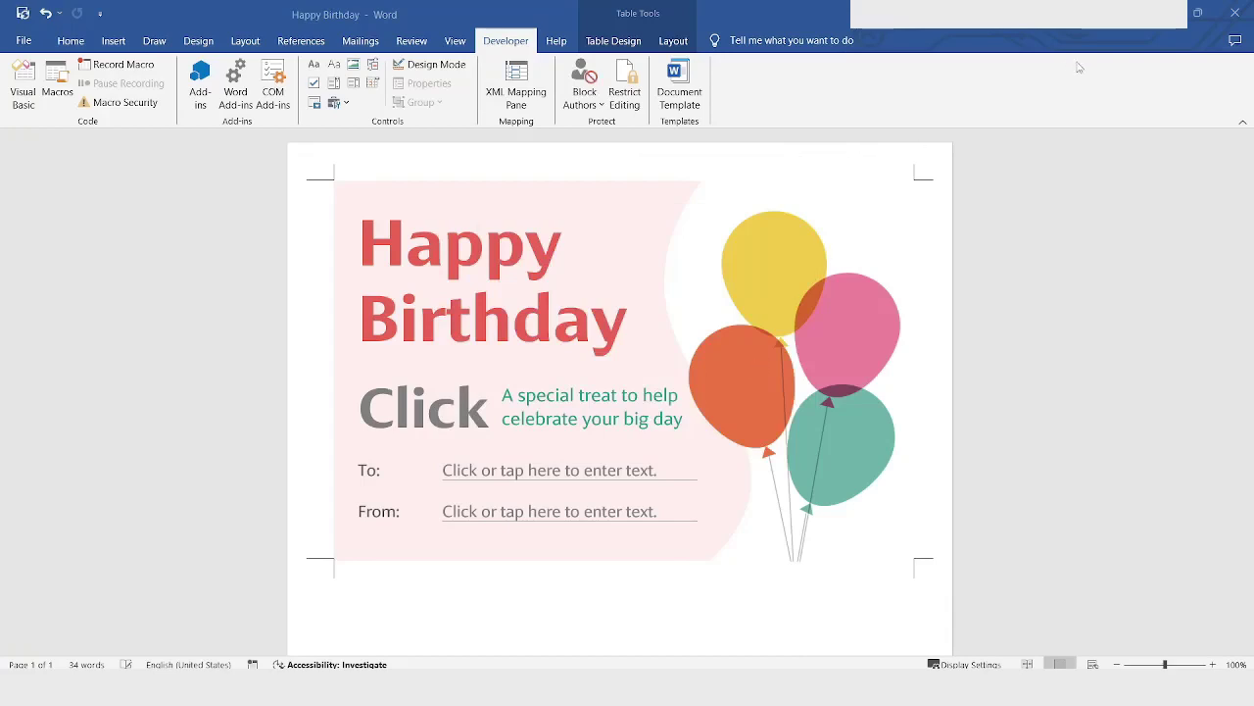
# - Close the Word template and scroll the Actions pane to the Word Online (Business) group
pyautogui.click(1234, 14)
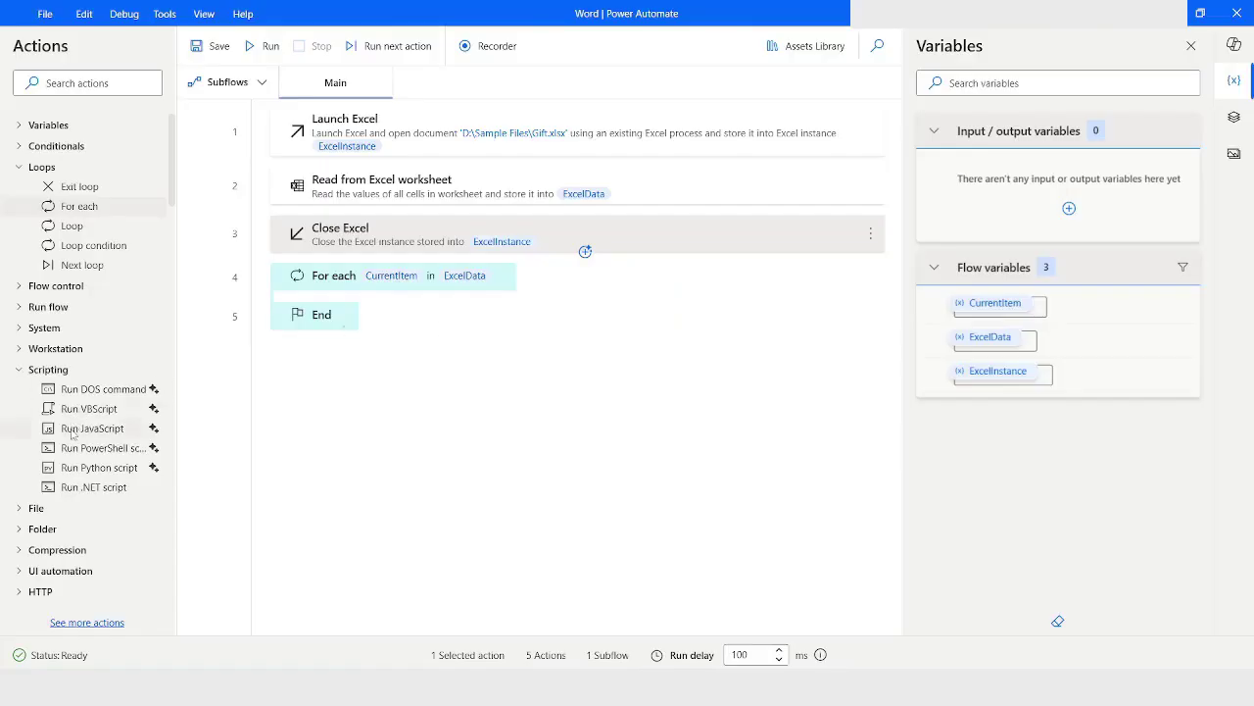
pyautogui.scroll(-4, 73, 411)
pyautogui.scroll(-5, 70, 392)
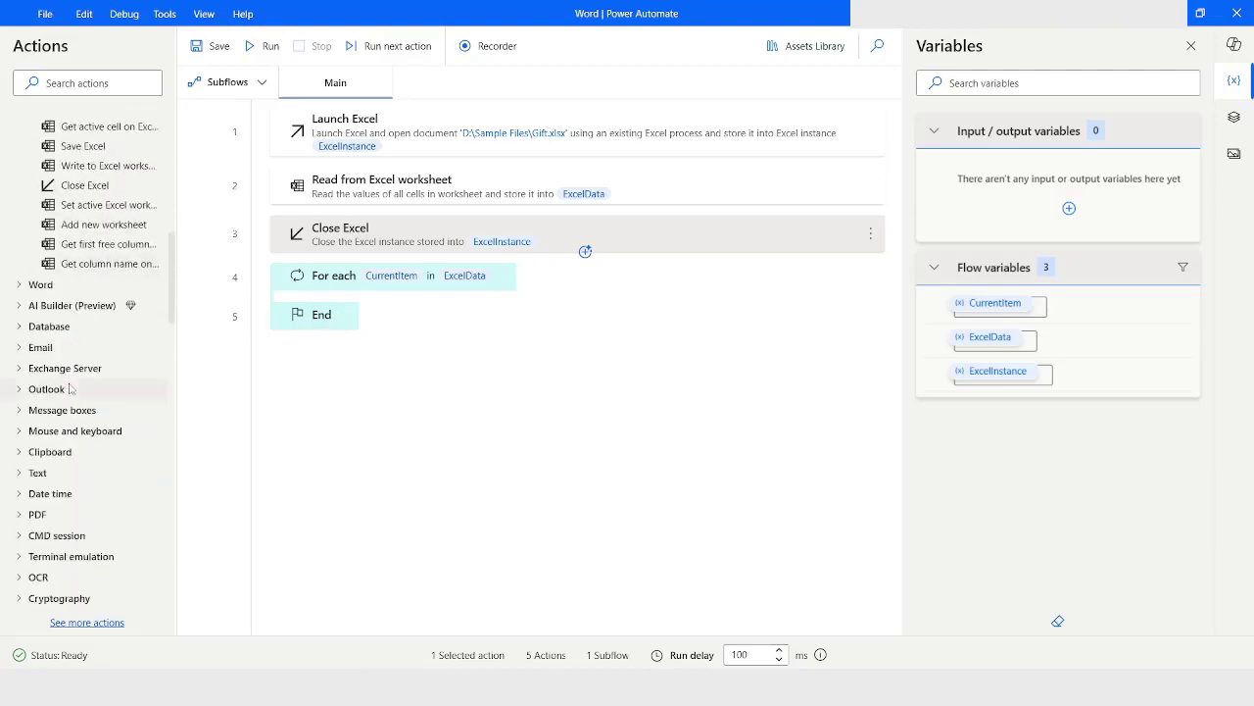
pyautogui.scroll(-10, 156, 526)
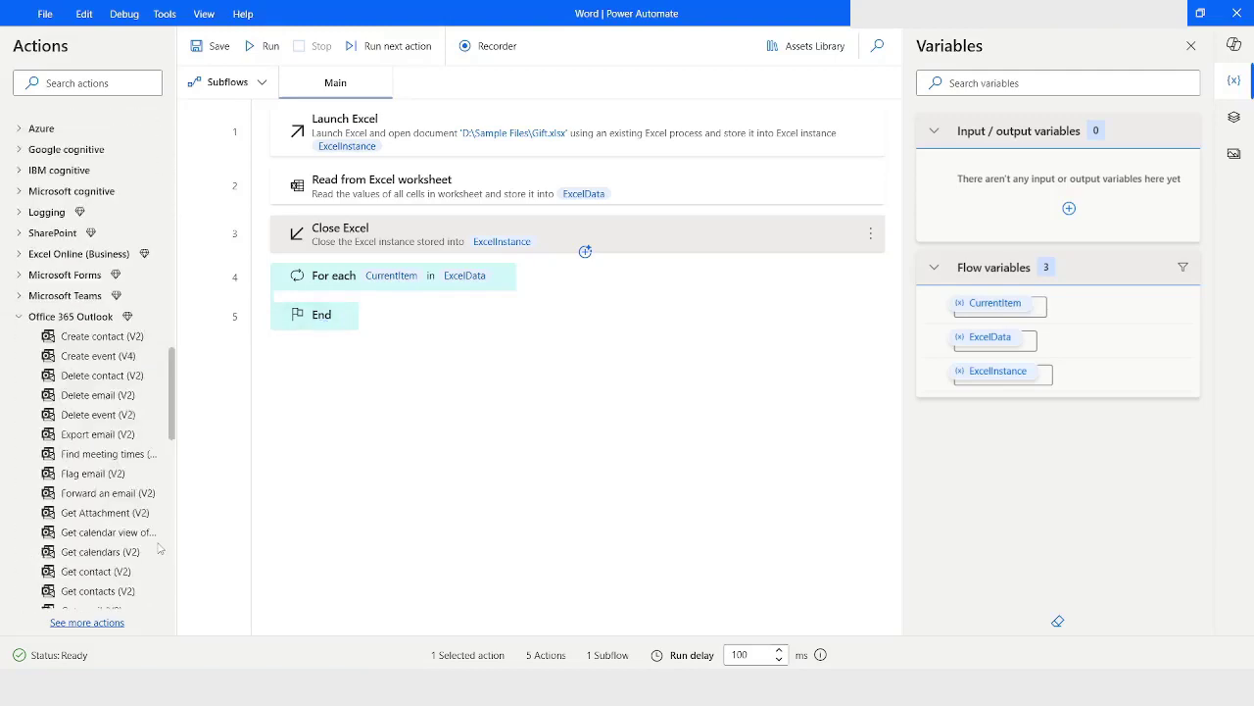
pyautogui.scroll(-10, 98, 529)
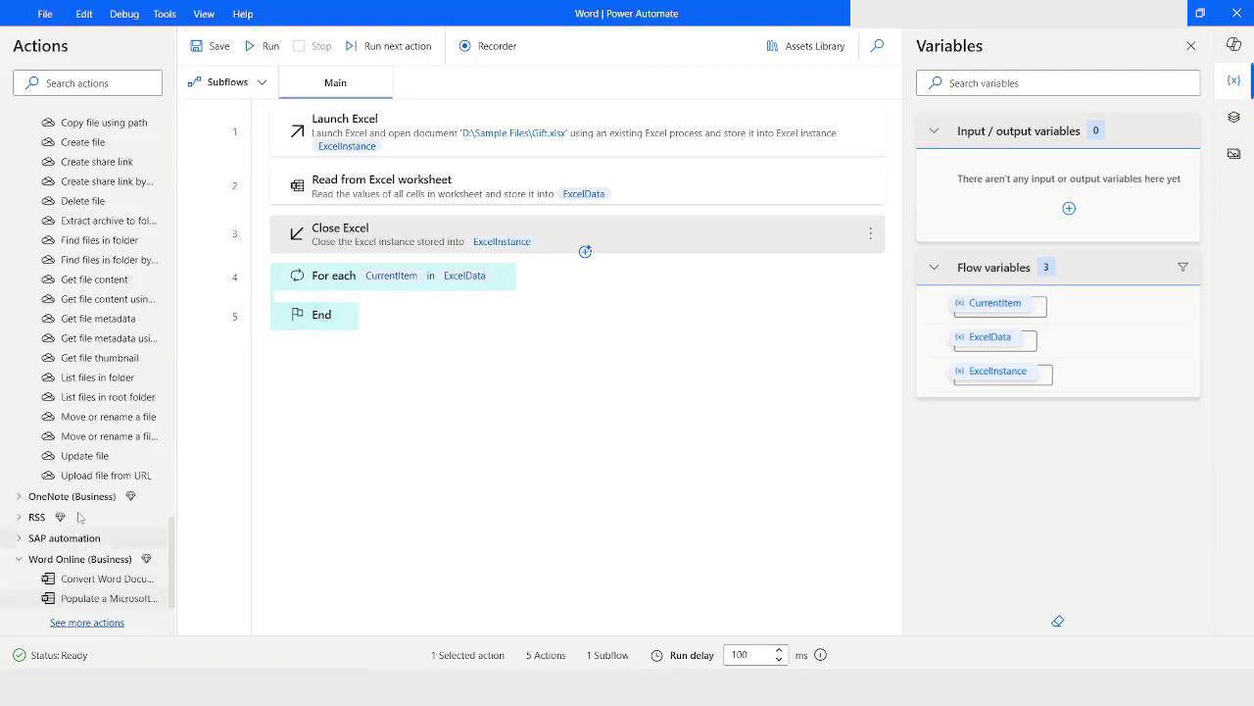
# - Place a Populate a Microsoft Word template action in the For each loop using the existing Word Online connection
pyautogui.moveTo(106, 598); pyautogui.dragTo(525, 315)
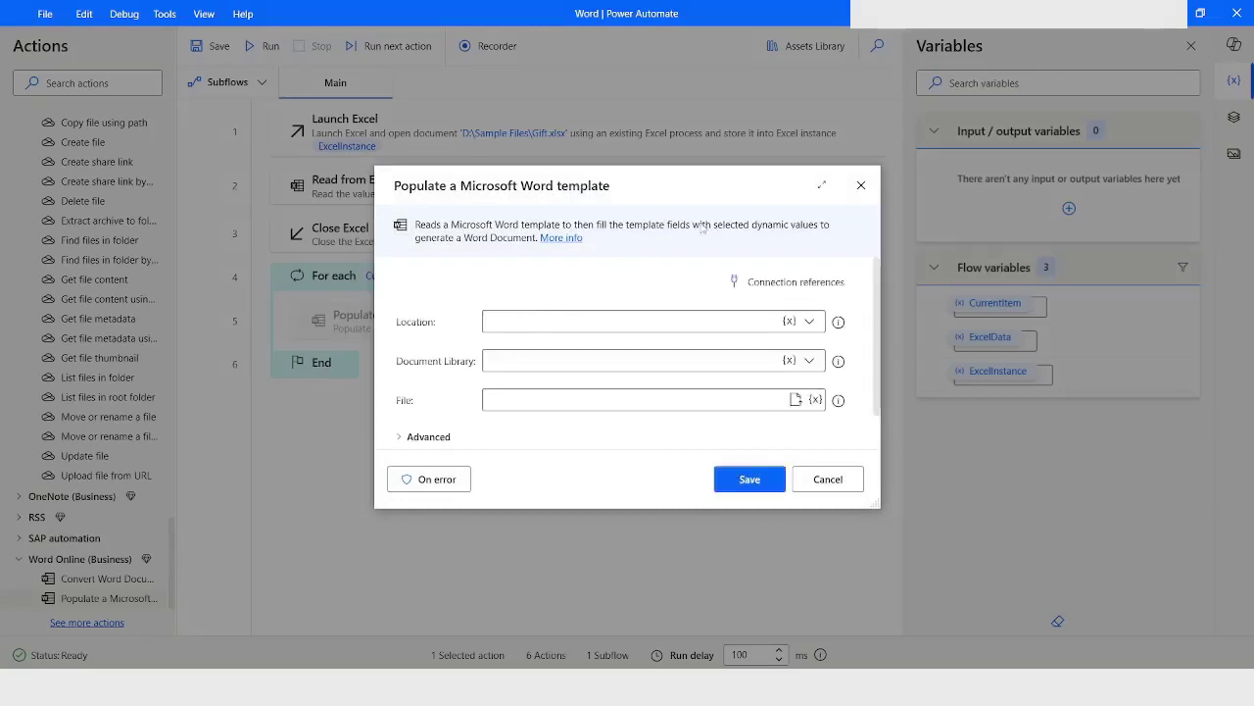
pyautogui.click(793, 282)
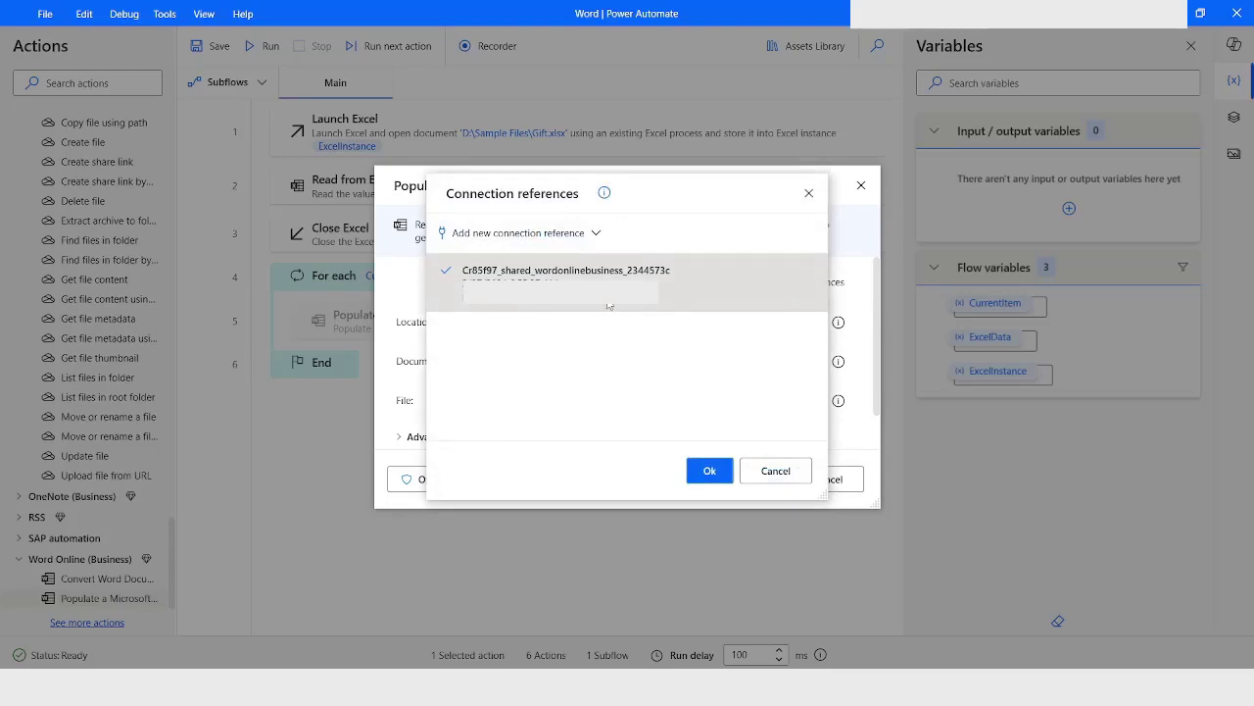
pyautogui.click(594, 235)
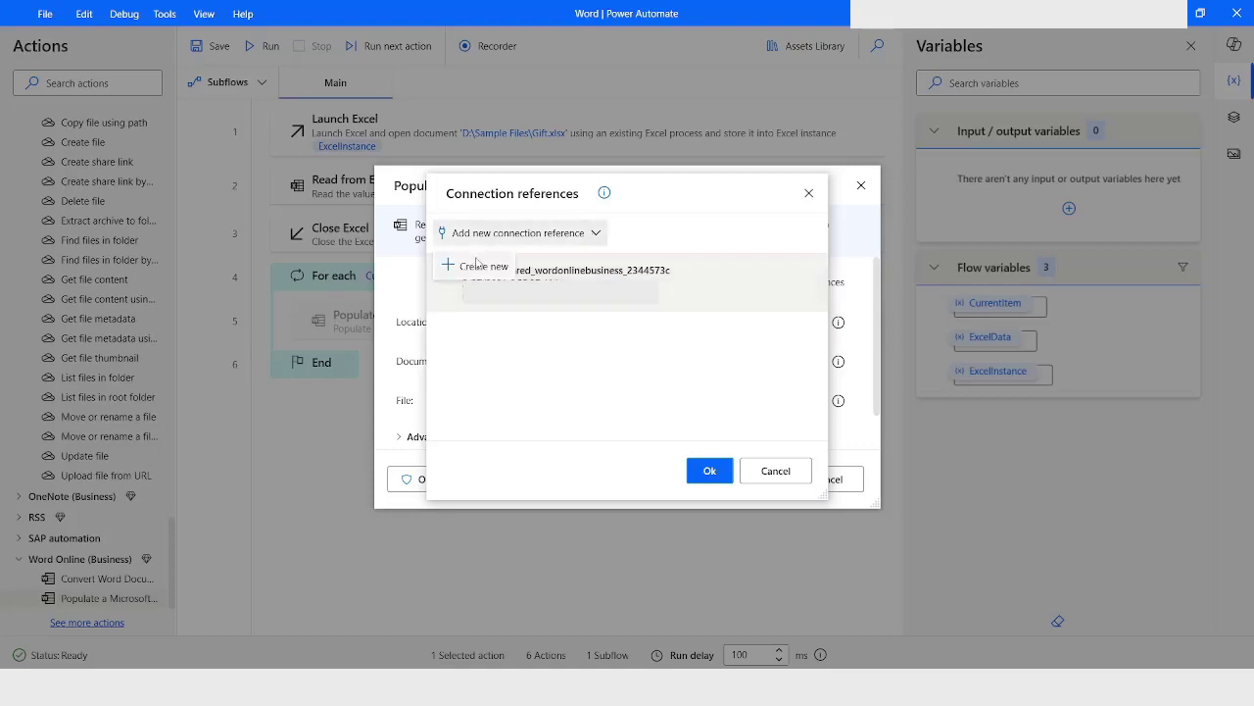
pyautogui.click(638, 234)
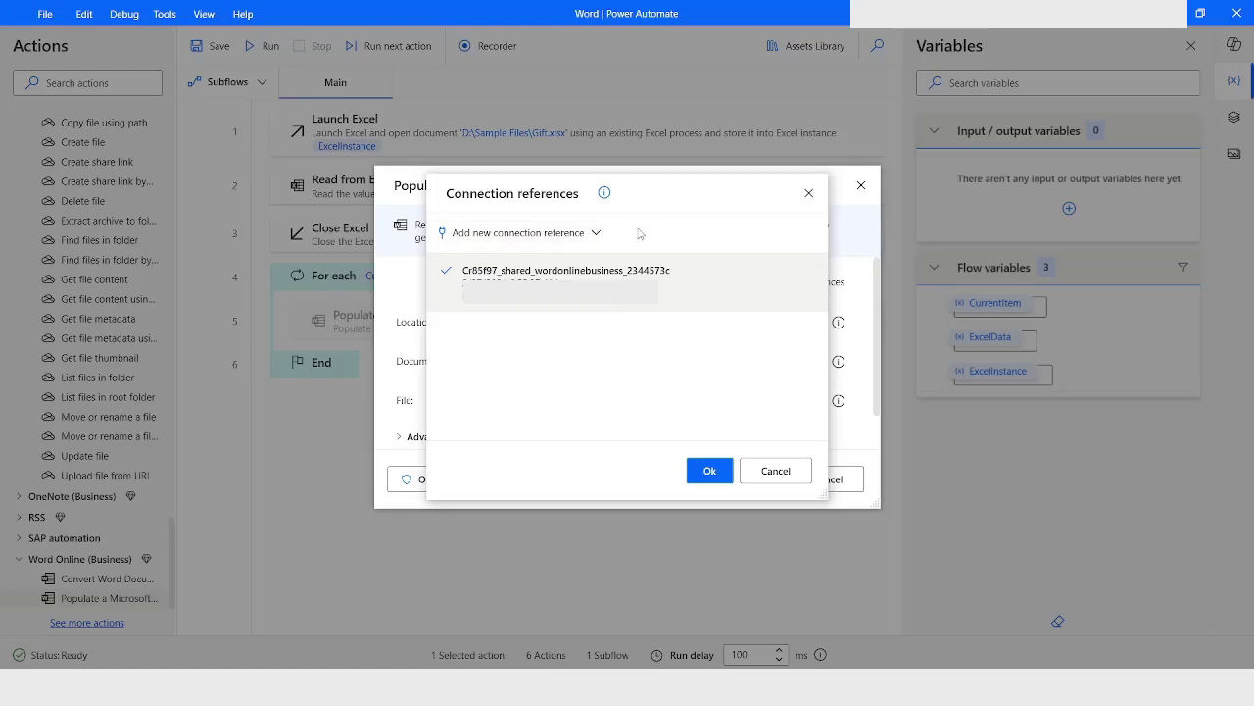
pyautogui.click(446, 275)
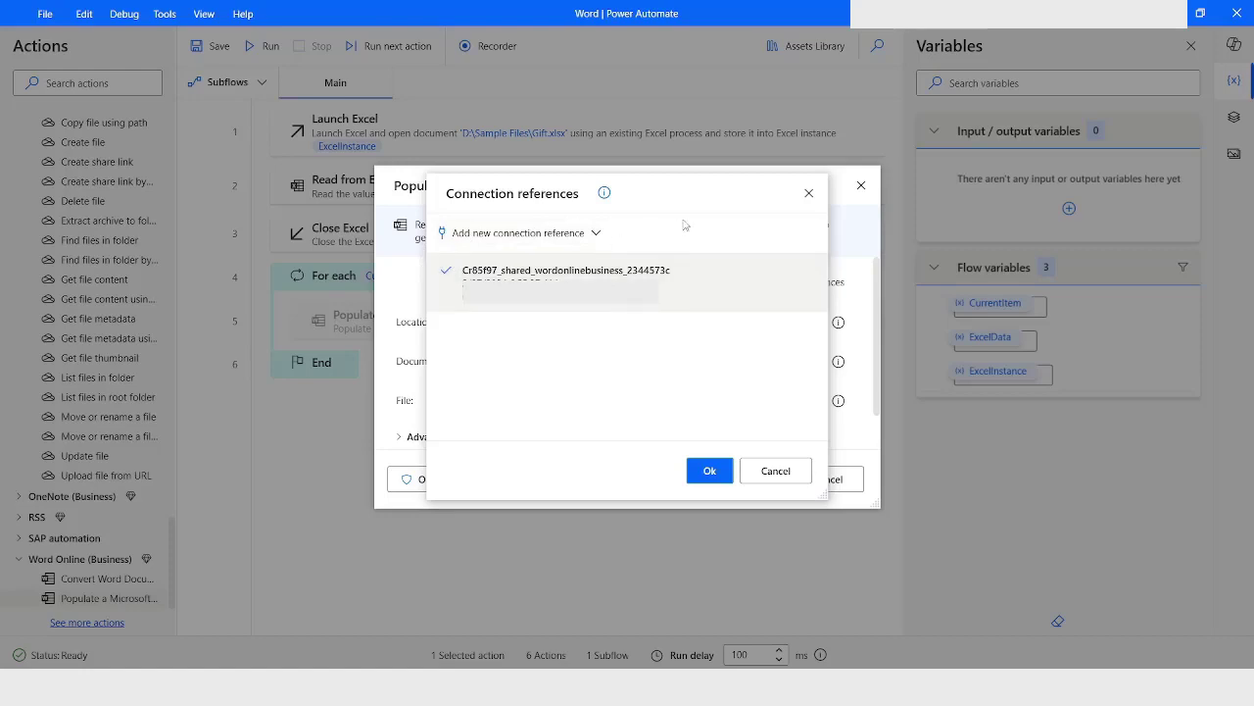
pyautogui.click(712, 473)
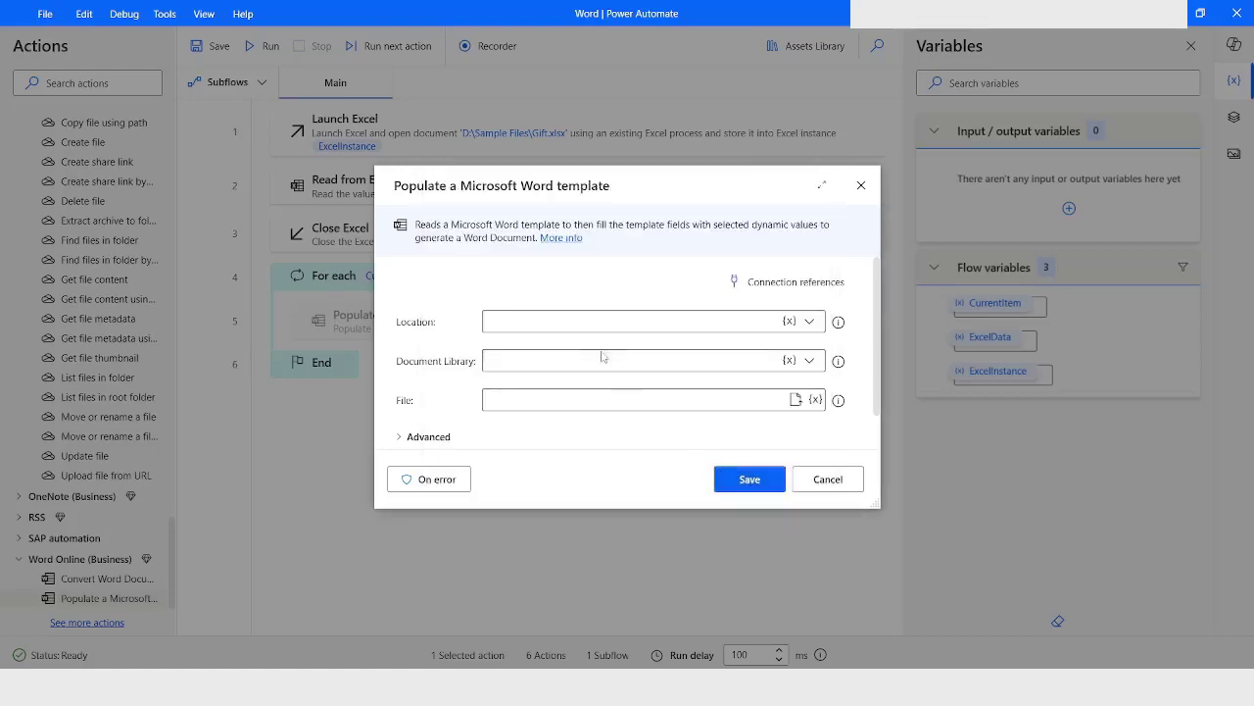
# - Set the template's location to OneDrive for Business and its document library to OneDrive
pyautogui.click(811, 324)
pyautogui.click(811, 345)
pyautogui.click(809, 367)
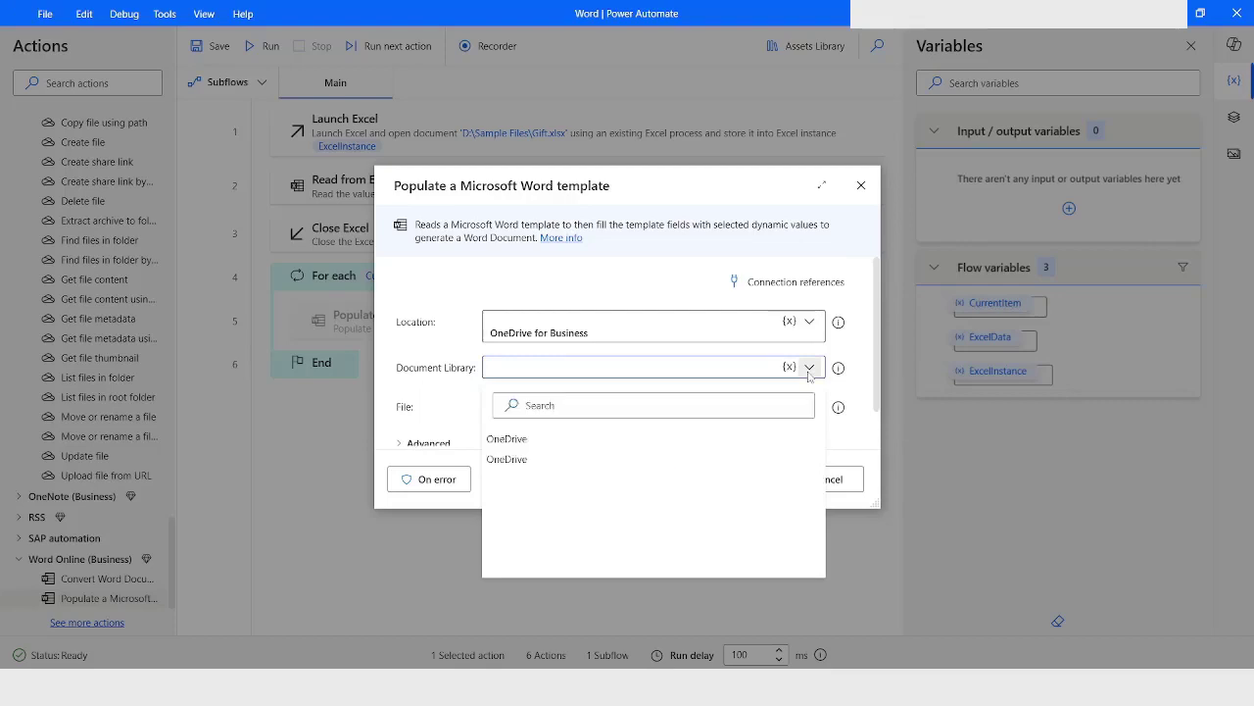
pyautogui.click(547, 459)
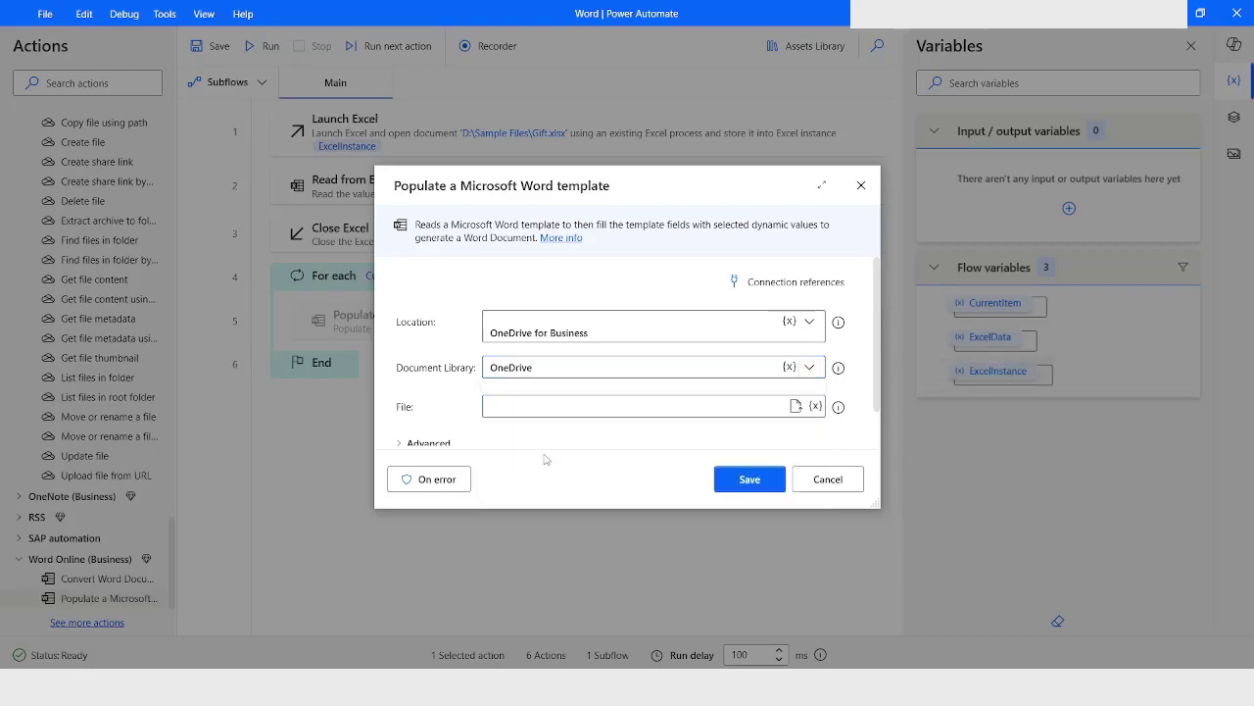
# - Select /Word Template/Happy Birthday.docx as the template, revealing its GiftAmount, To and From fields
pyautogui.click(503, 413)
pyautogui.click(795, 407)
pyautogui.click(560, 502)
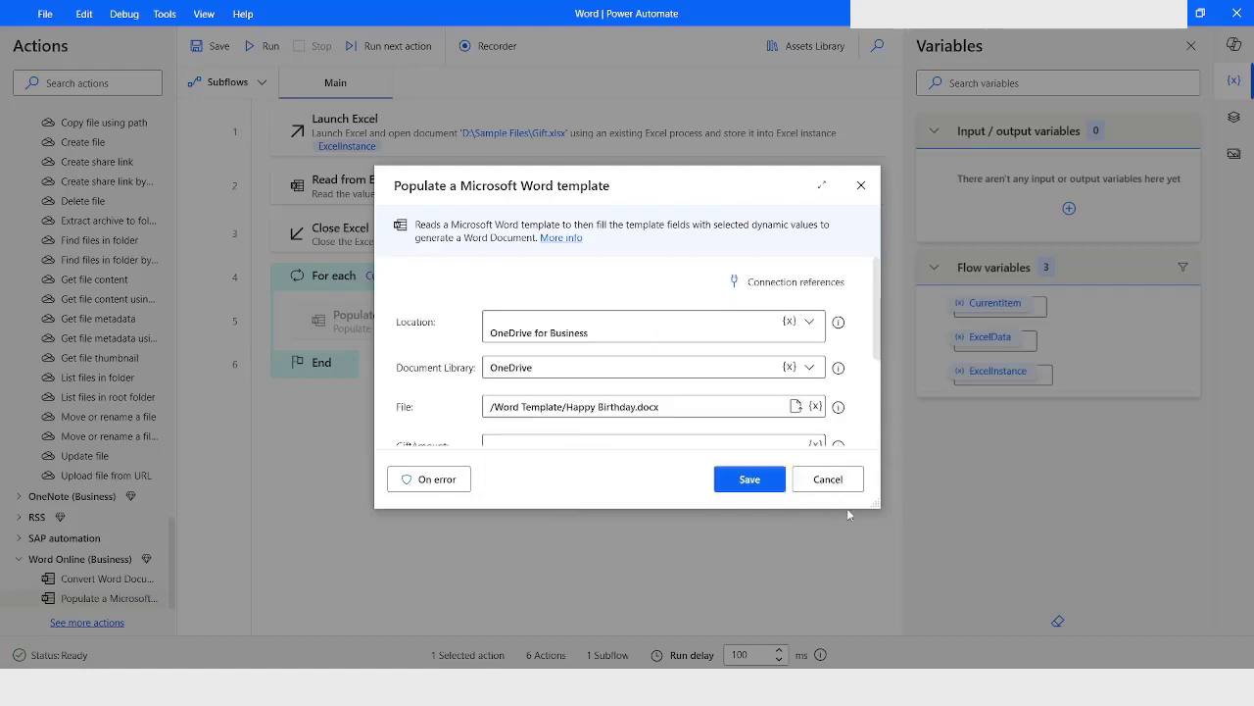
pyautogui.moveTo(865, 509); pyautogui.dragTo(874, 647)
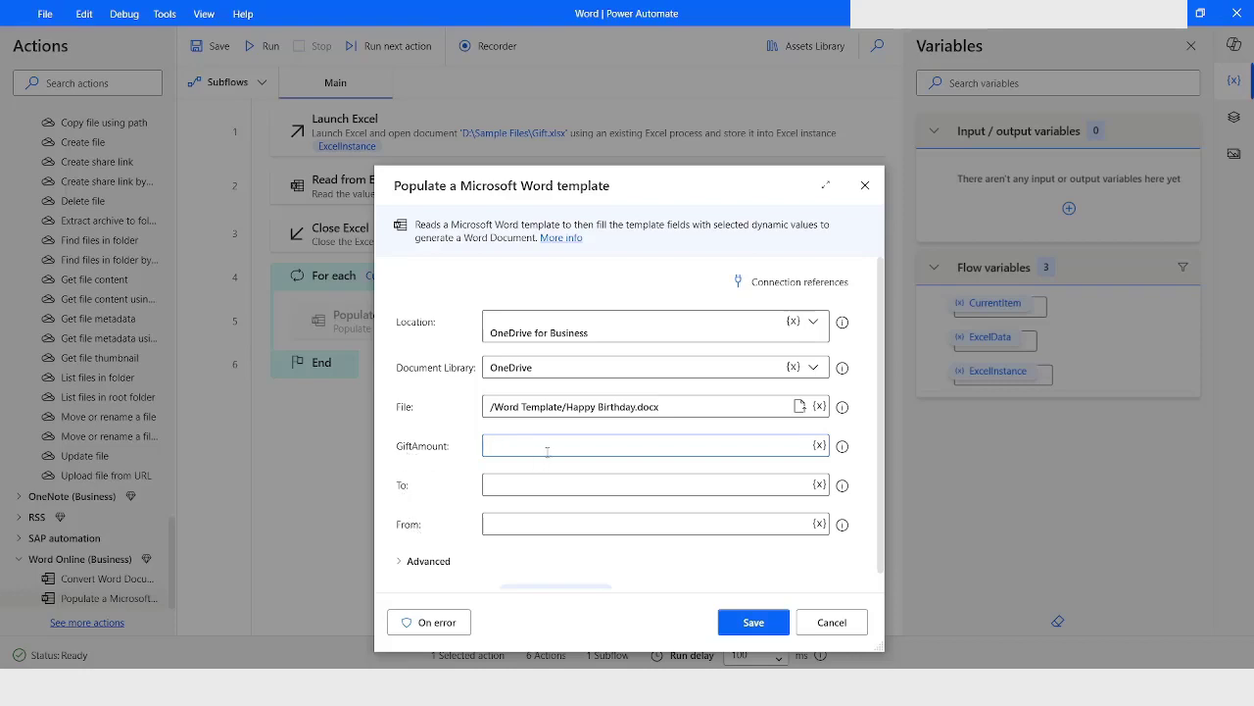
# - Fill GiftAmount with %CurrentItem['GiftAmount']% and To with %CurrentItem['To']%
pyautogui.click(821, 445)
pyautogui.doubleClick(882, 303)
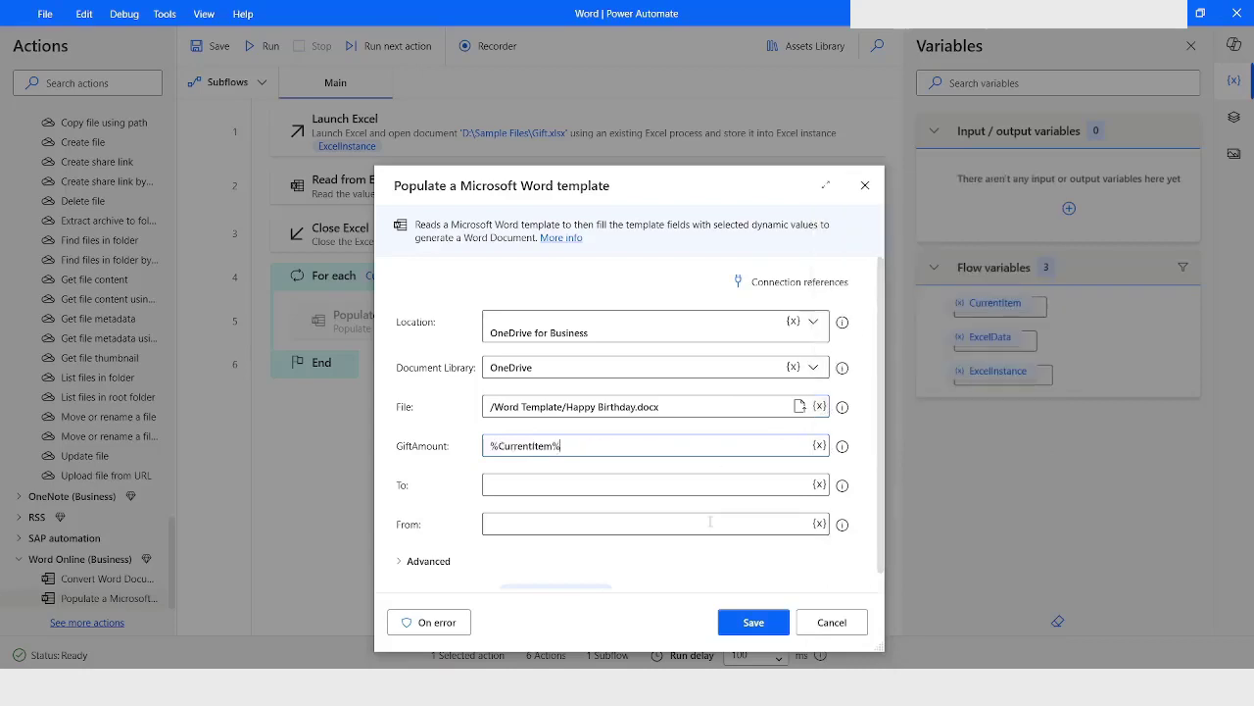
pyautogui.press('Left')
pyautogui.write('[')
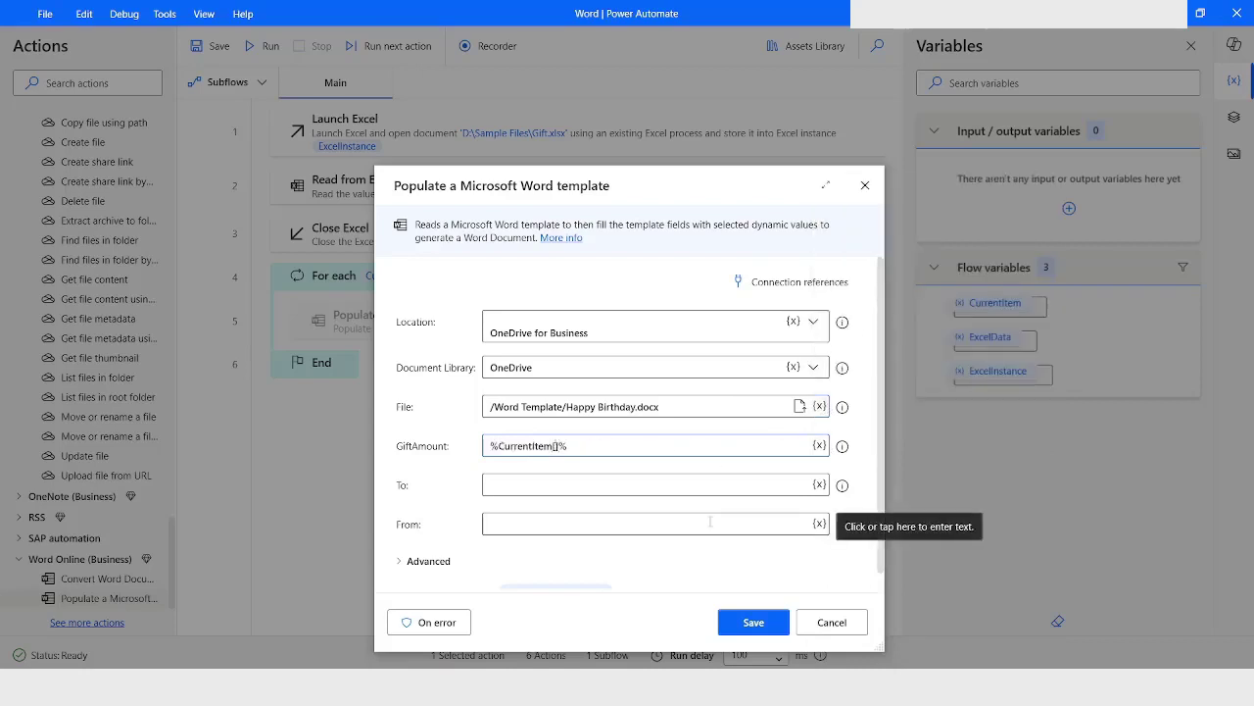
pyautogui.write('1')
pyautogui.write('GiftAmoun')
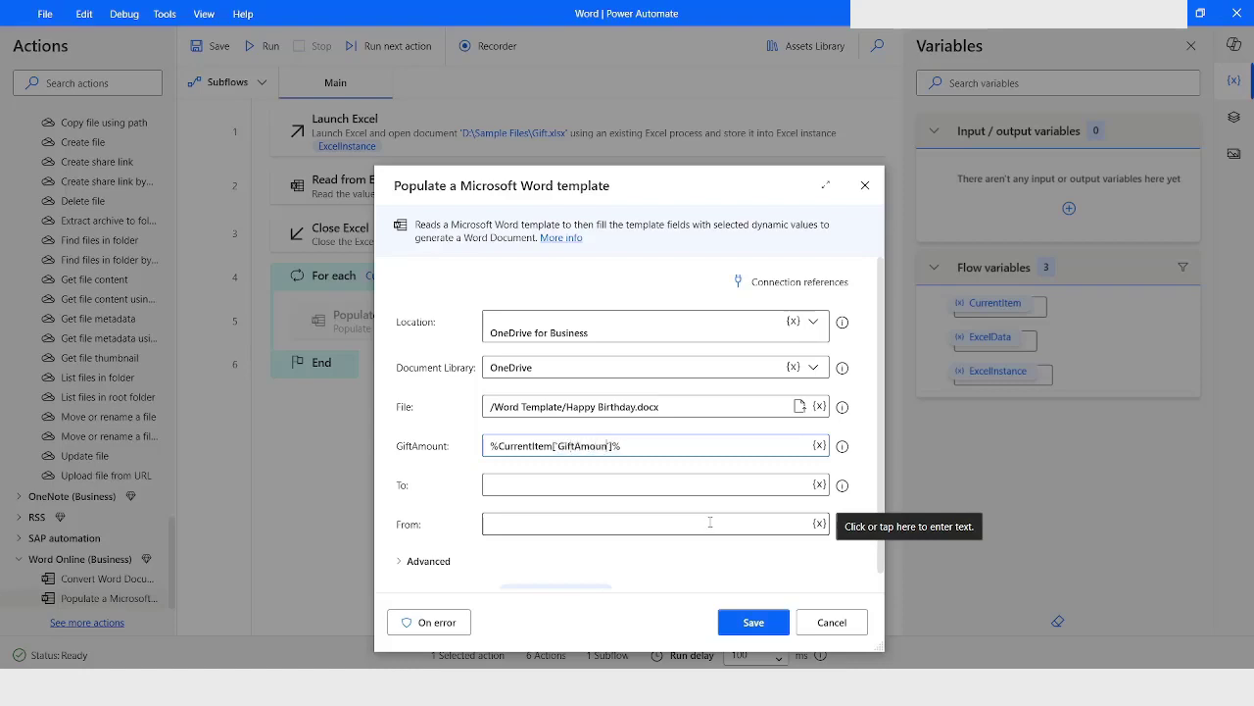
pyautogui.write("t'")
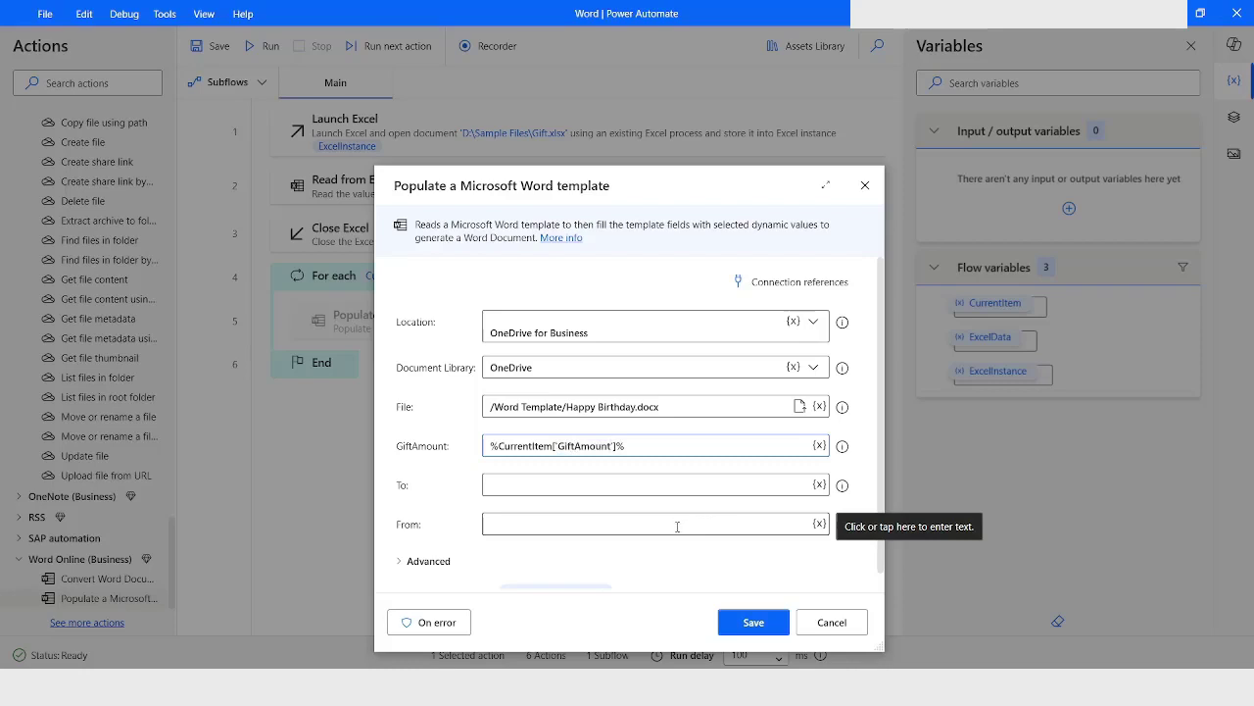
pyautogui.click(810, 483)
pyautogui.doubleClick(898, 333)
pyautogui.write("['To")
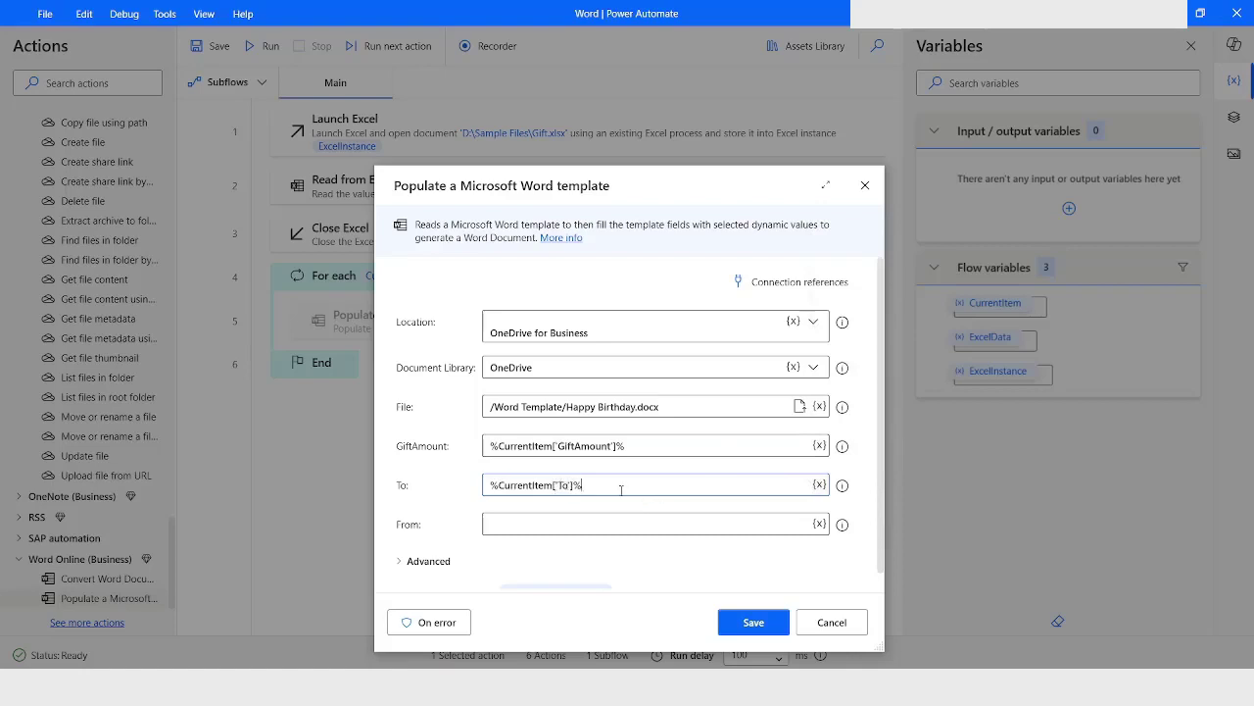
# - Set From to %CurrentItem['From']% and save the Word template step
pyautogui.hotkey('ctrl', 'a')
pyautogui.hotkey('ctrl', 'c')
pyautogui.click(564, 521)
pyautogui.hotkey('ctrl', 'v')
pyautogui.click(566, 526)
pyautogui.press('BackSpace')
pyautogui.press('BackSpace')
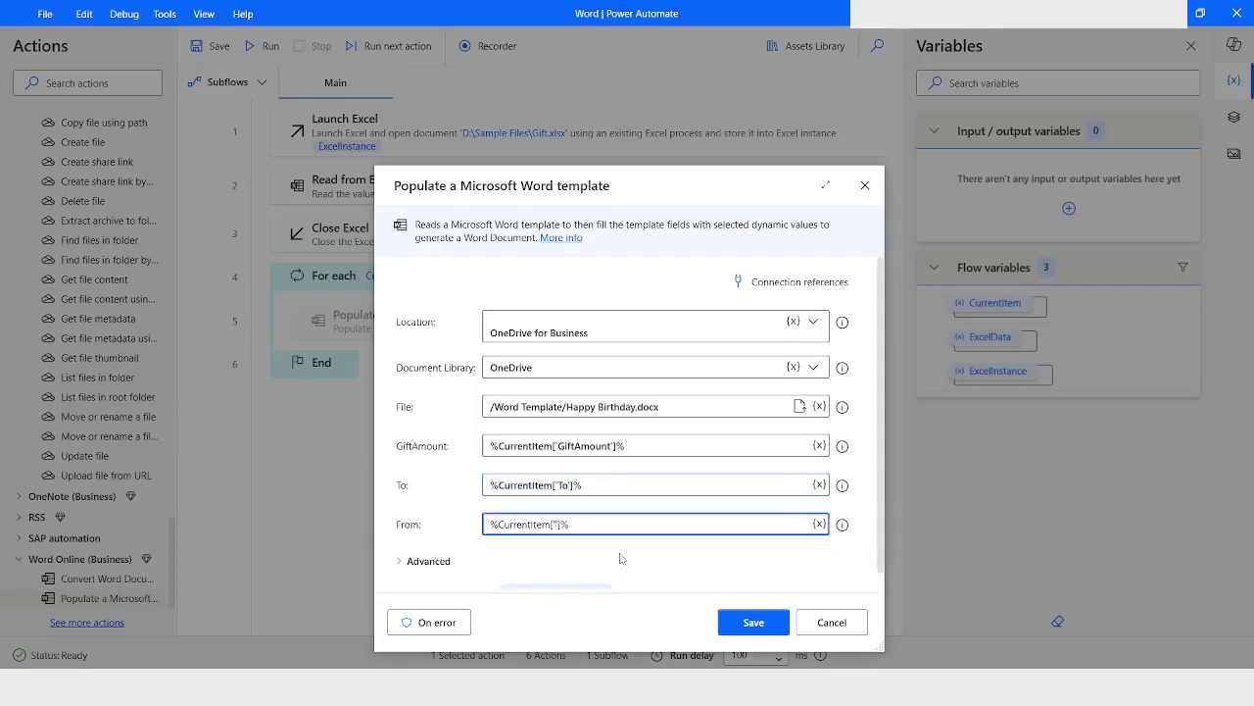
pyautogui.write('From')
pyautogui.scroll(-1, 437, 432)
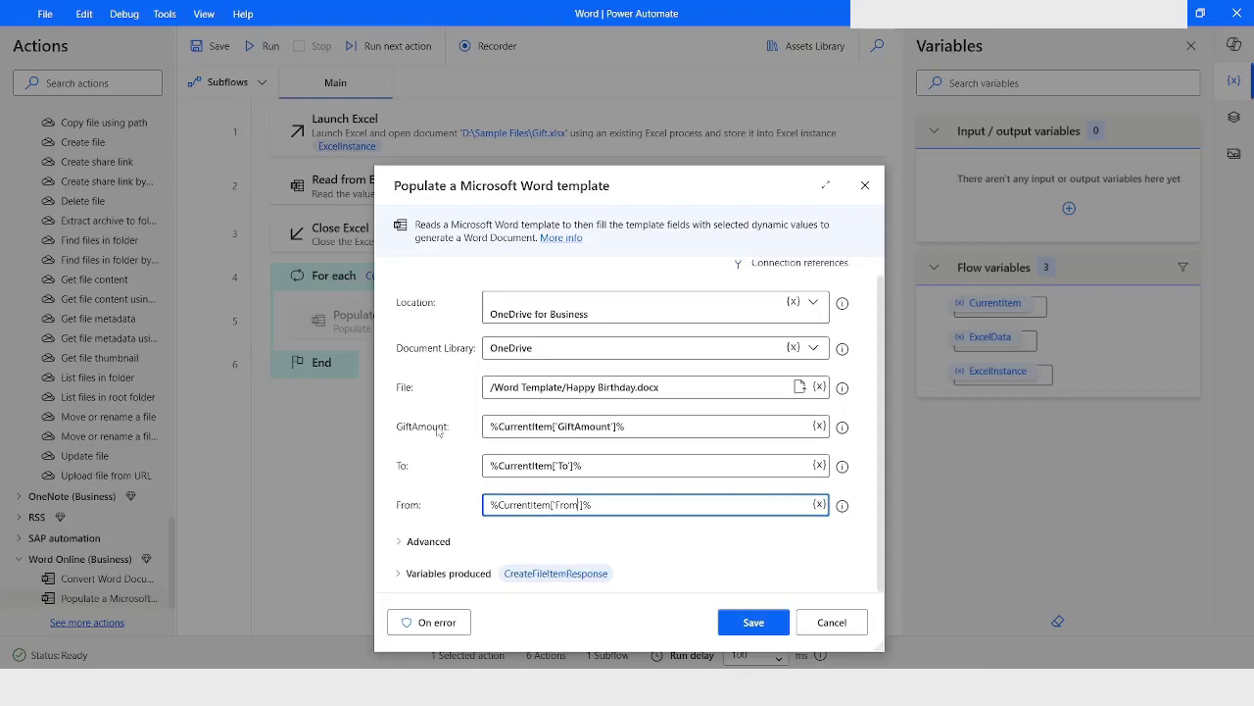
pyautogui.click(752, 623)
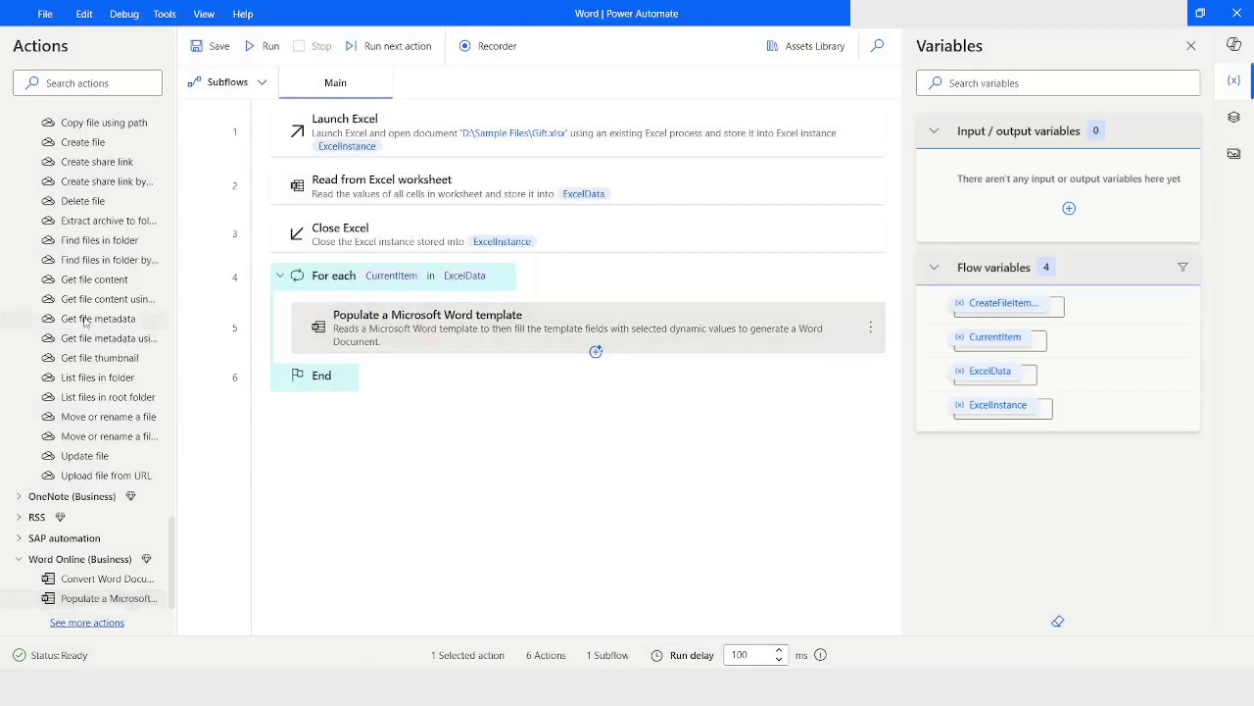
# - Add a OneDrive for Business Create file action right after the Word template step in the loop
pyautogui.scroll(3, 84, 322)
pyautogui.scroll(3, 86, 322)
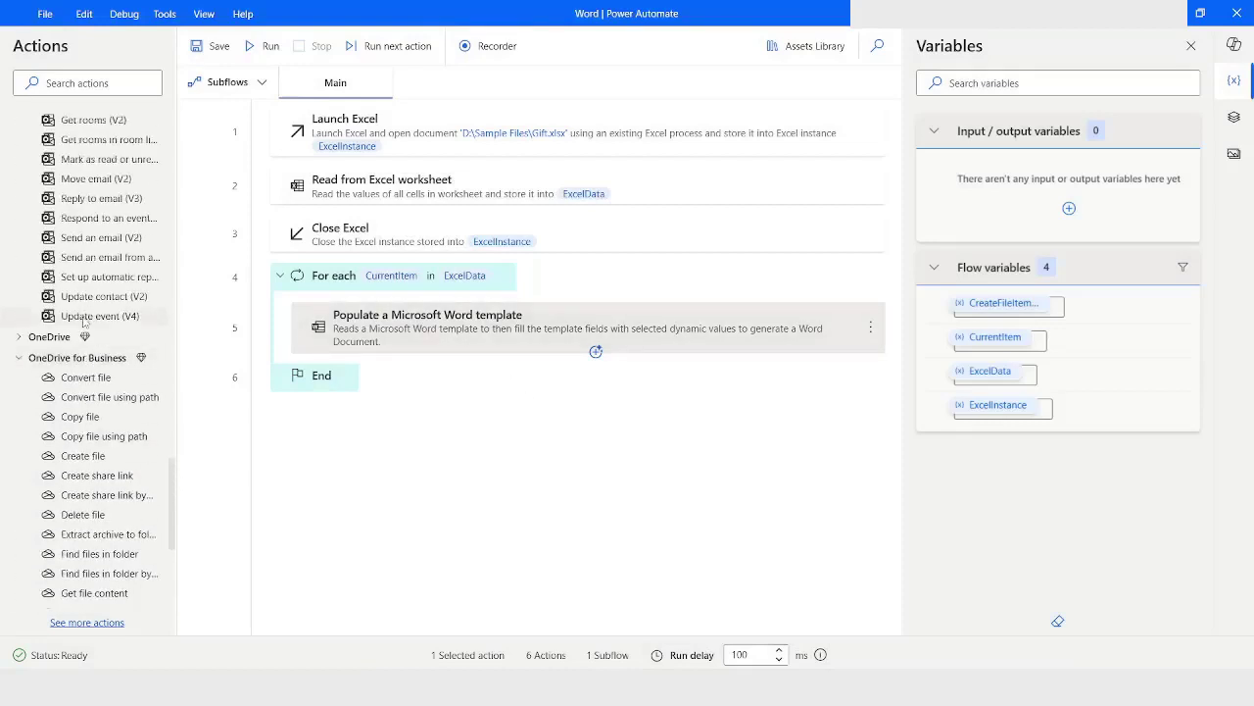
pyautogui.scroll(5, 85, 302)
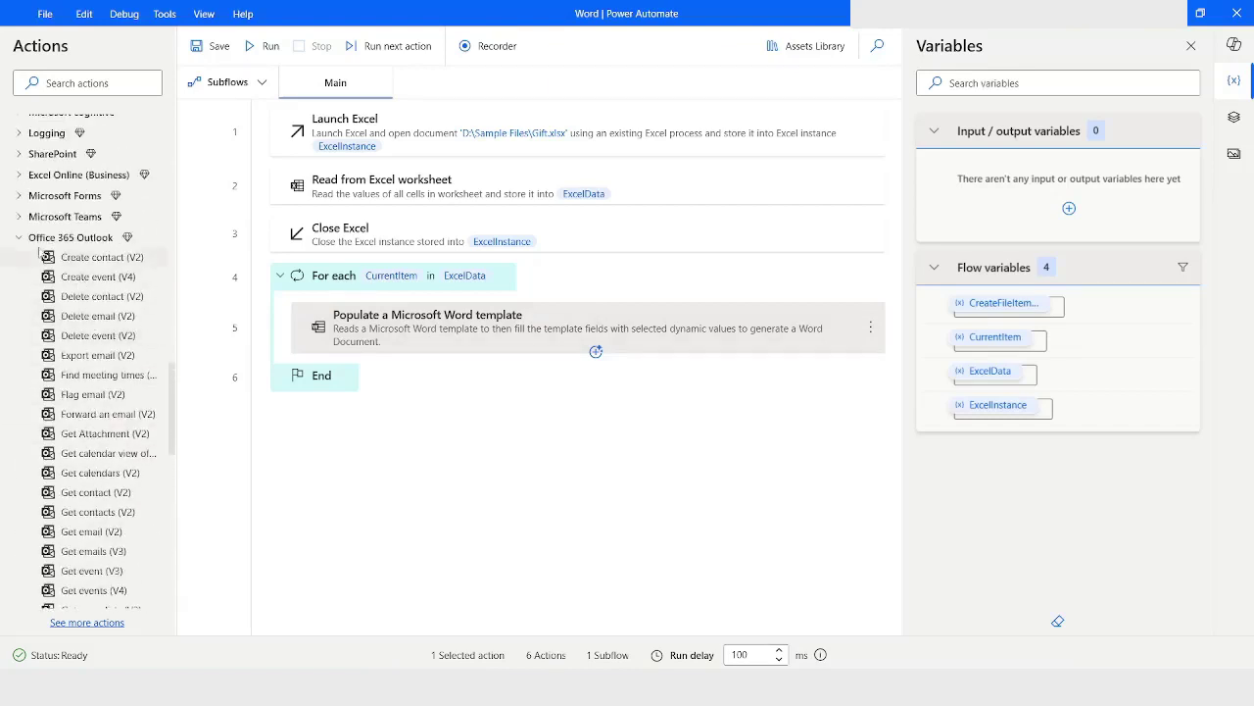
pyautogui.scroll(-10, 69, 333)
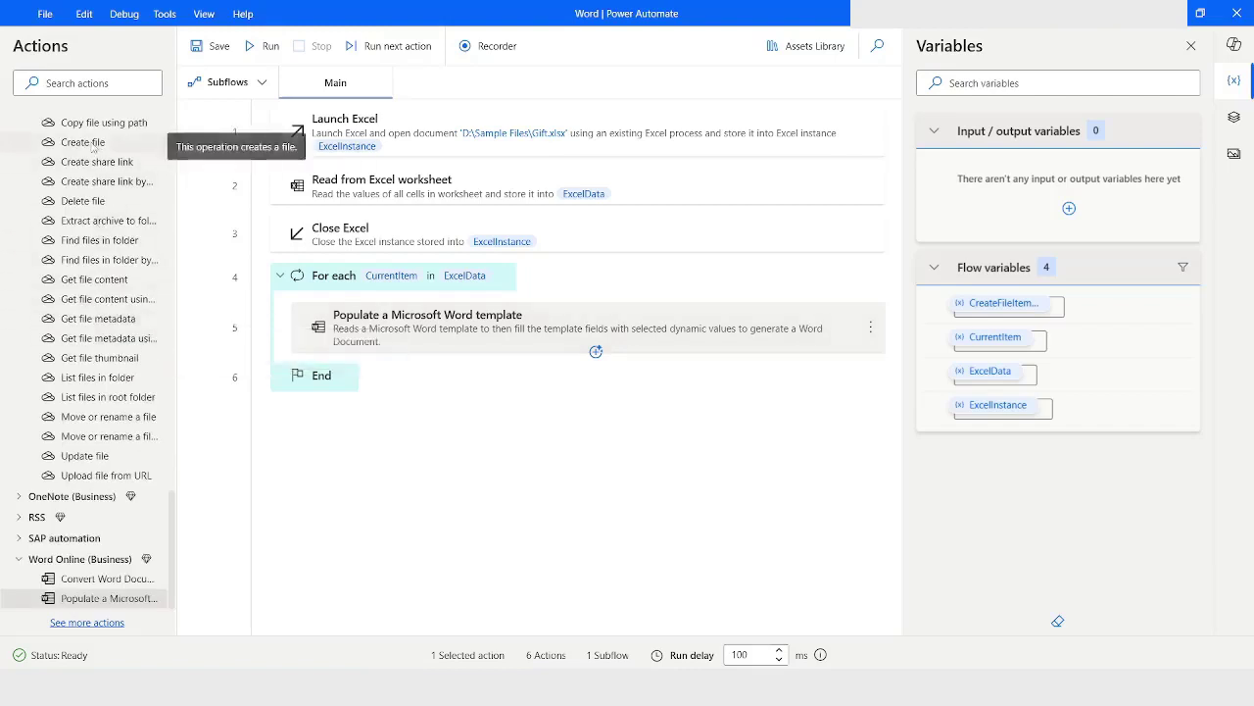
pyautogui.scroll(4, 94, 235)
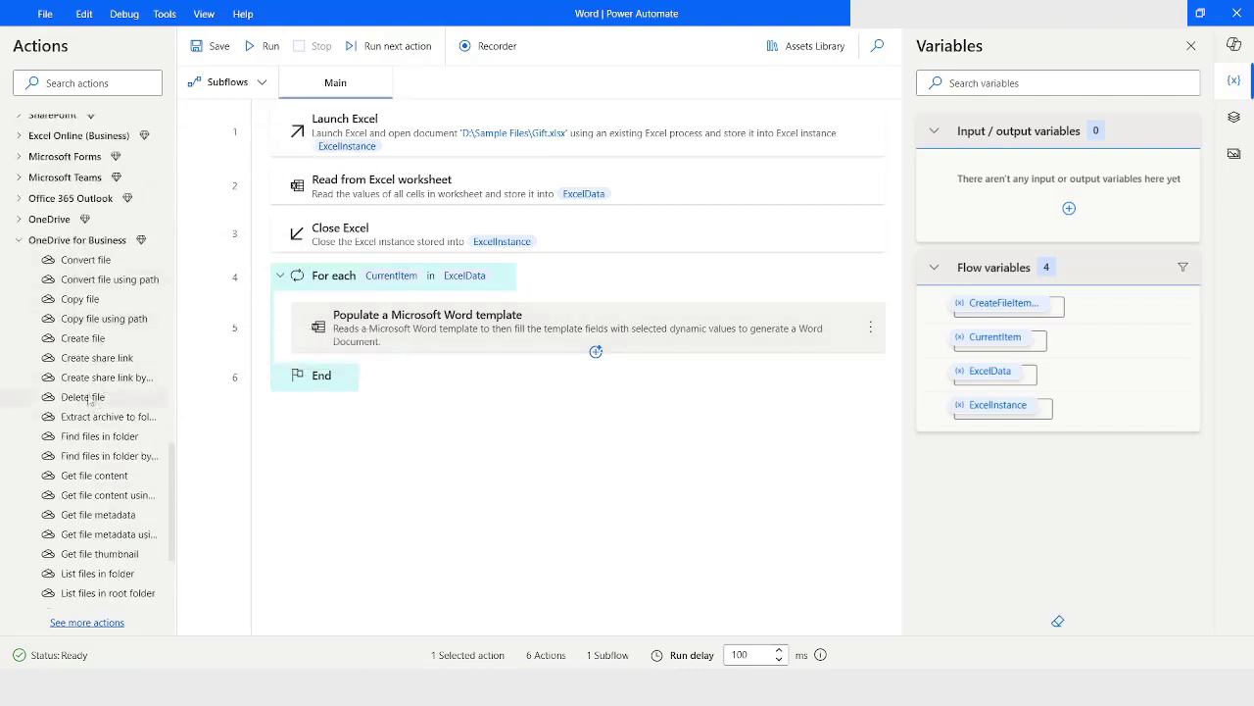
pyautogui.moveTo(70, 345); pyautogui.dragTo(299, 338)
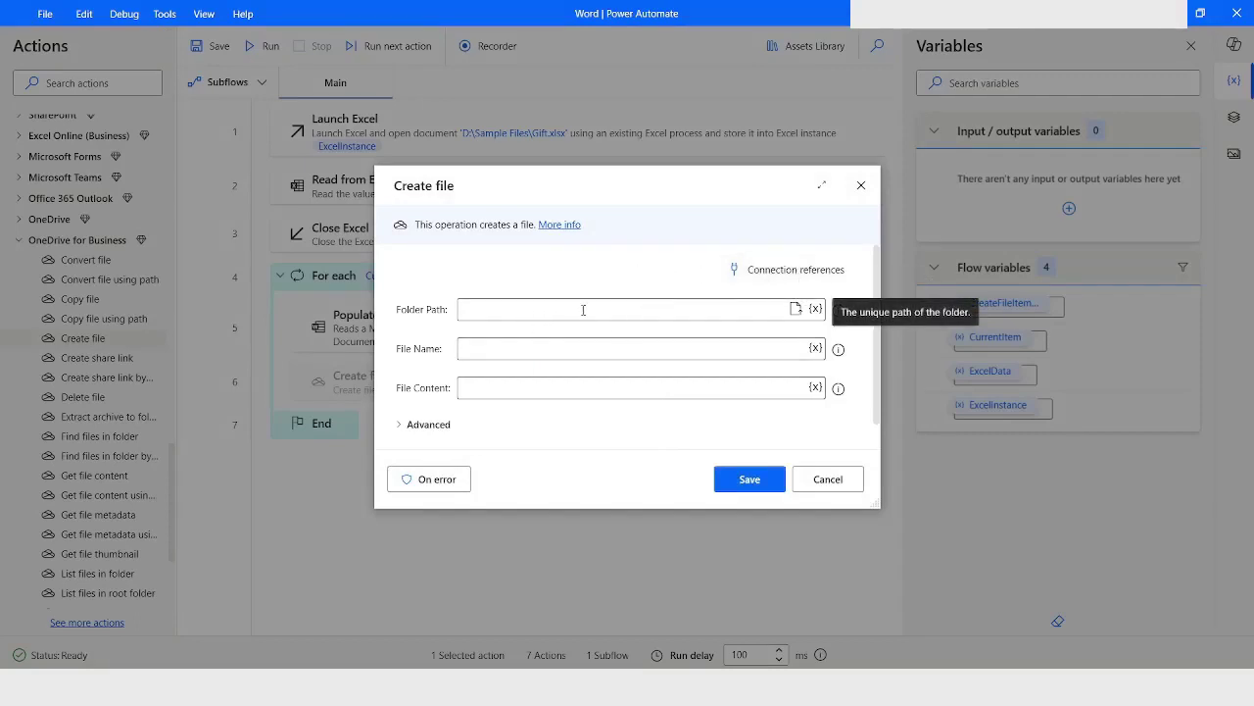
# - Set the Create file folder path to /Word Template and file name to %CurrentItem['From']%.docx
pyautogui.write('/Word Template')
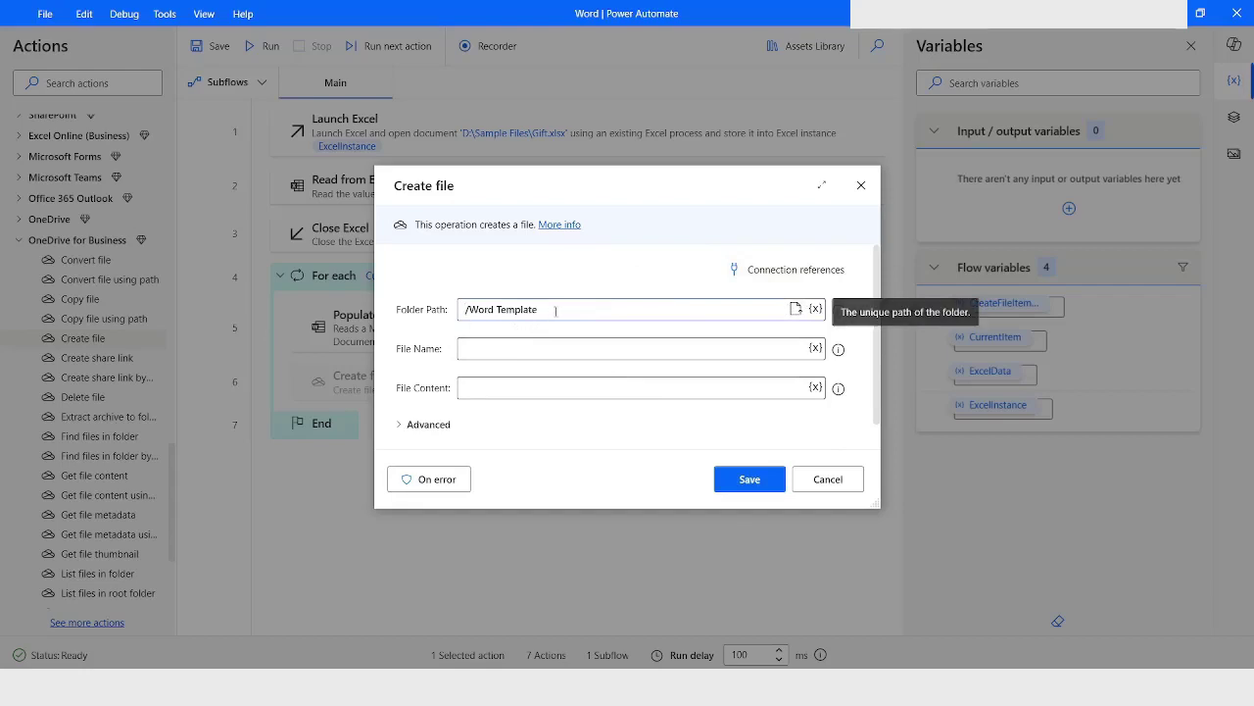
pyautogui.click(493, 352)
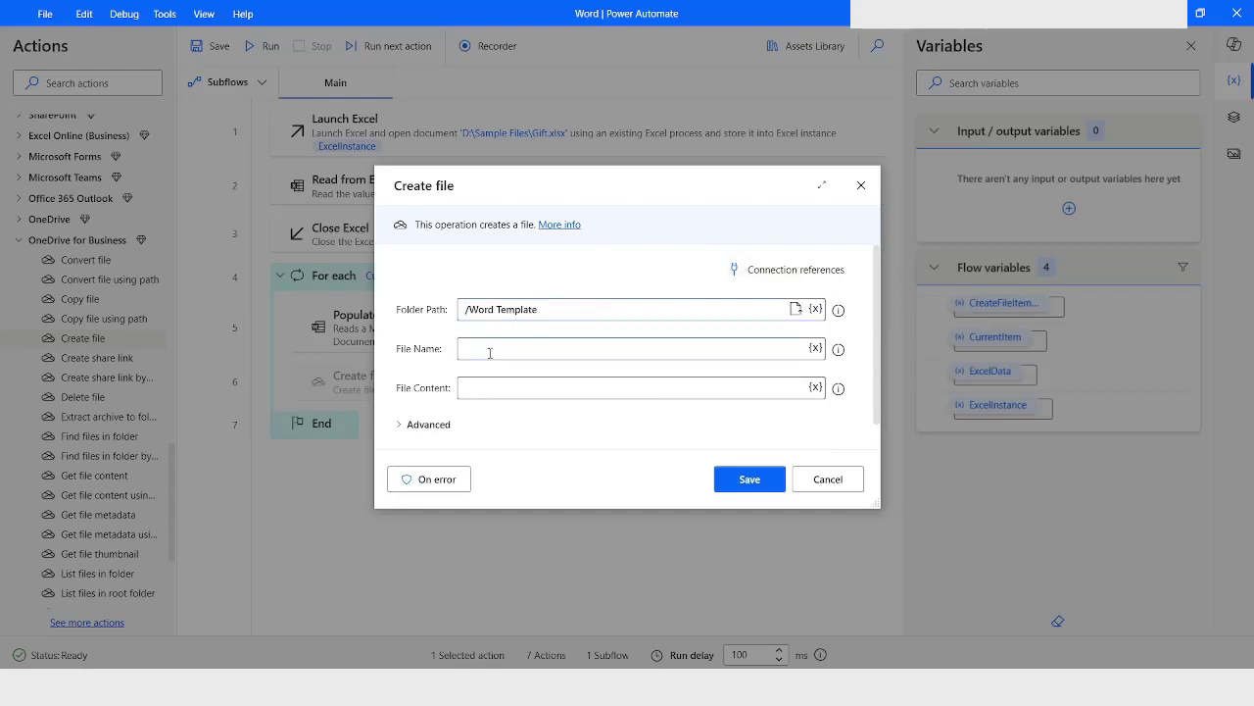
pyautogui.moveTo(497, 192); pyautogui.dragTo(413, 267)
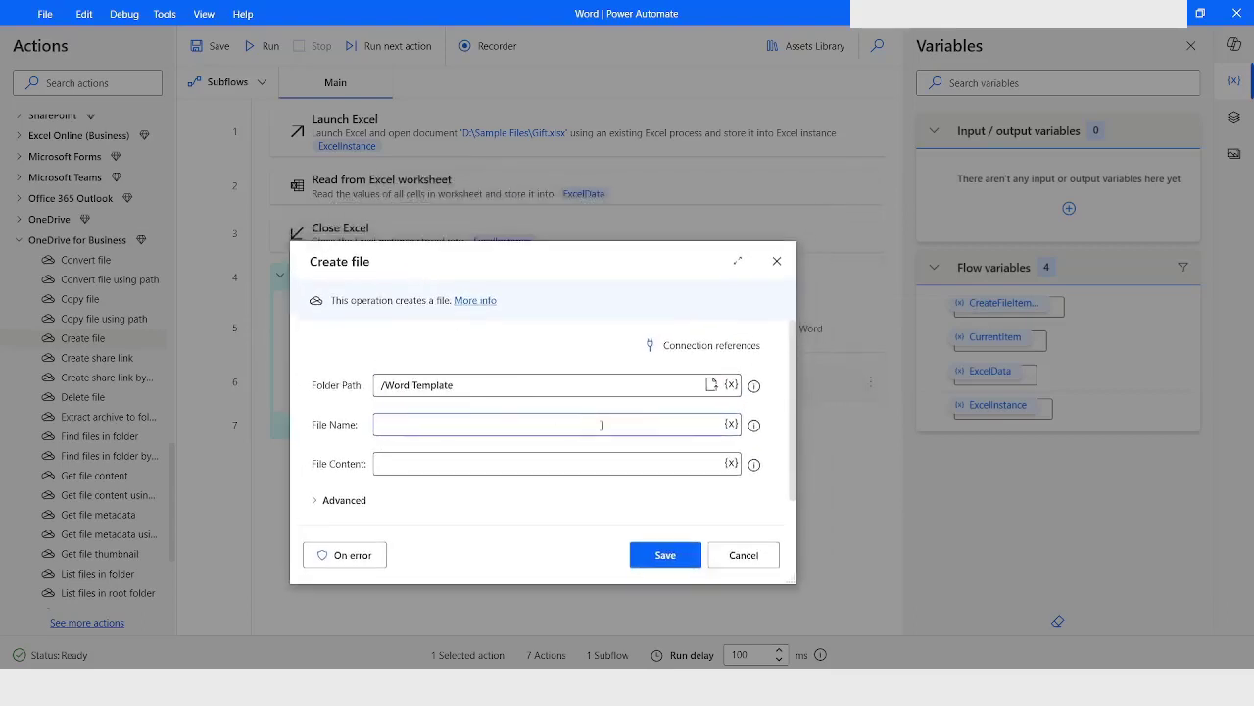
pyautogui.click(730, 424)
pyautogui.doubleClick(811, 274)
pyautogui.click(502, 431)
pyautogui.write('.docx')
pyautogui.write('[')
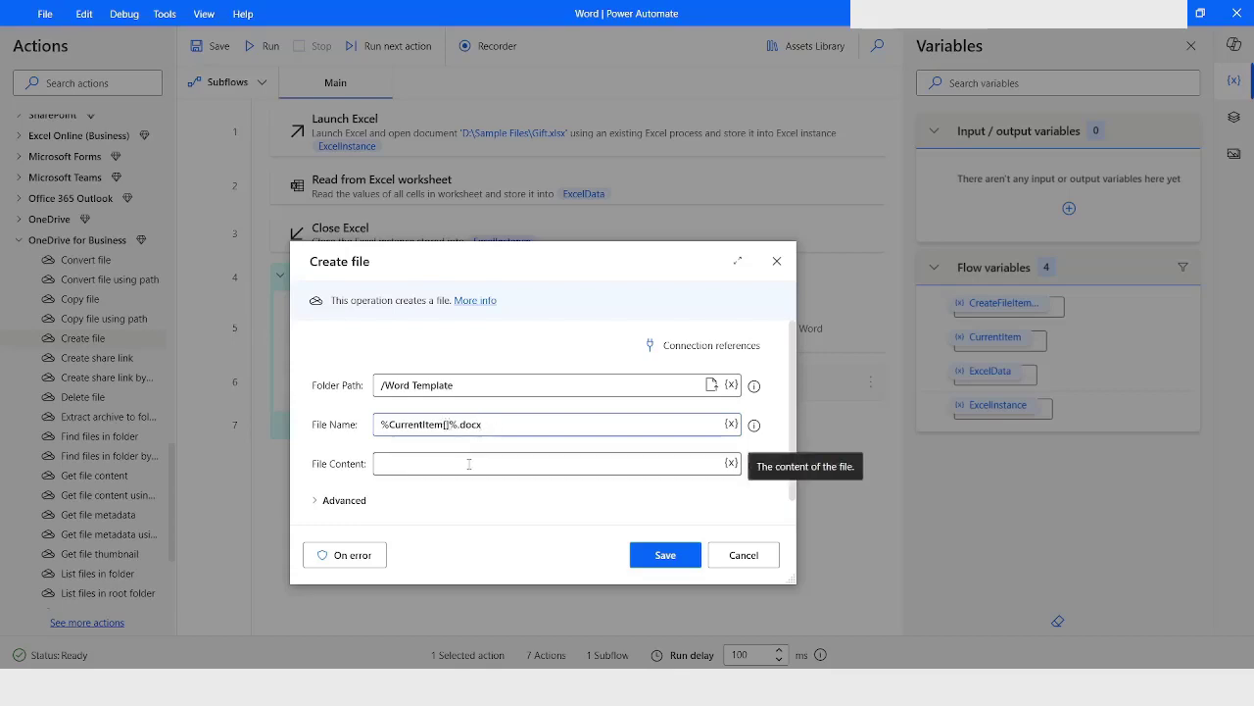
pyautogui.write("''")
pyautogui.write('From')
# - Set File Content to %CreateFileItemResponse% and save the Create file step
pyautogui.click(466, 464)
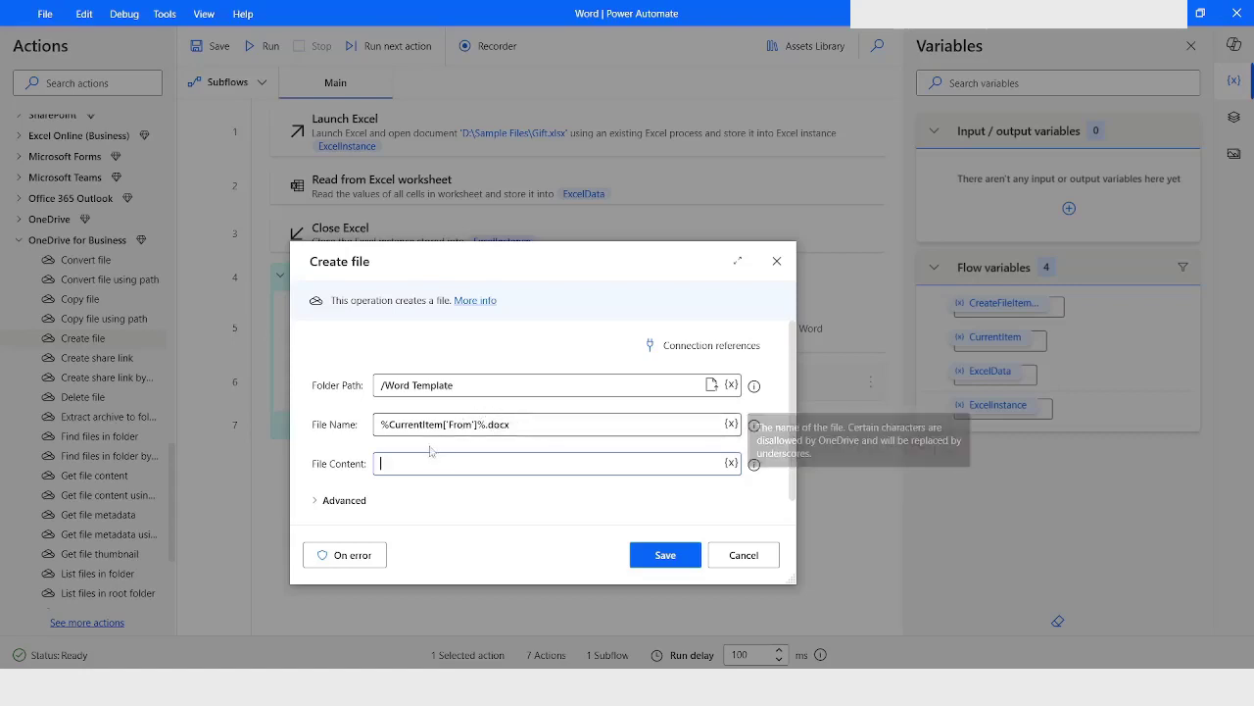
pyautogui.click(731, 463)
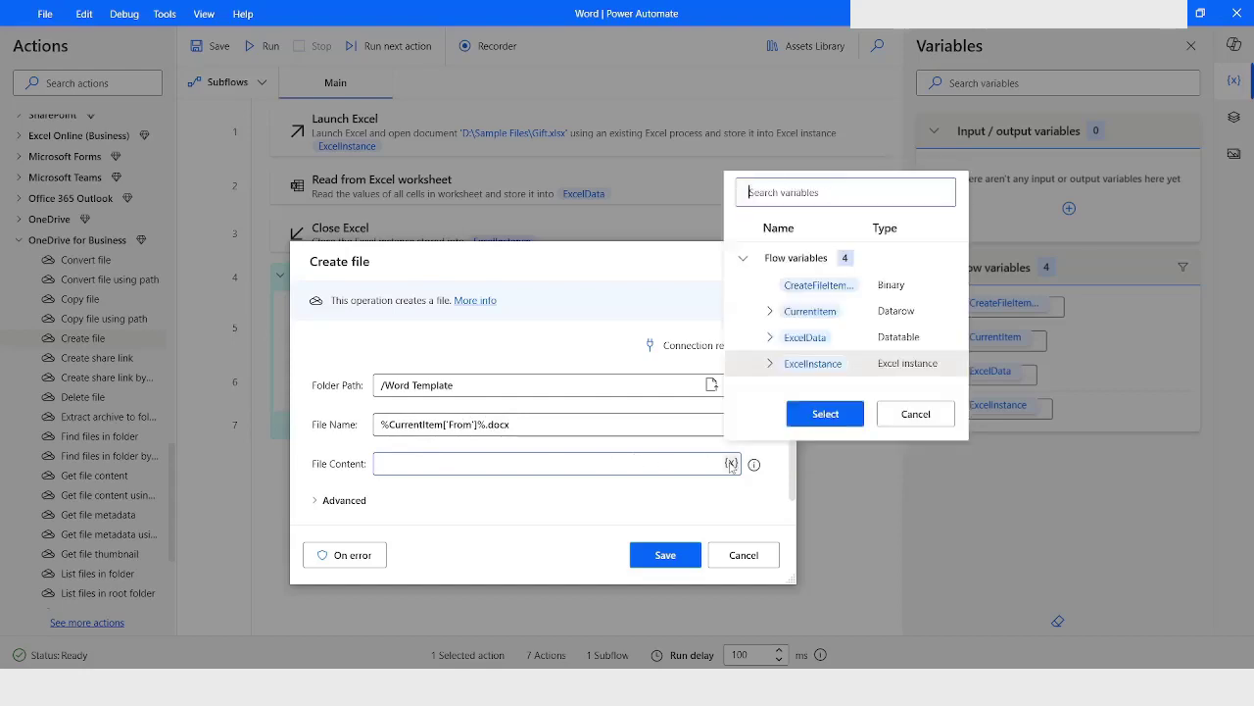
pyautogui.doubleClick(815, 288)
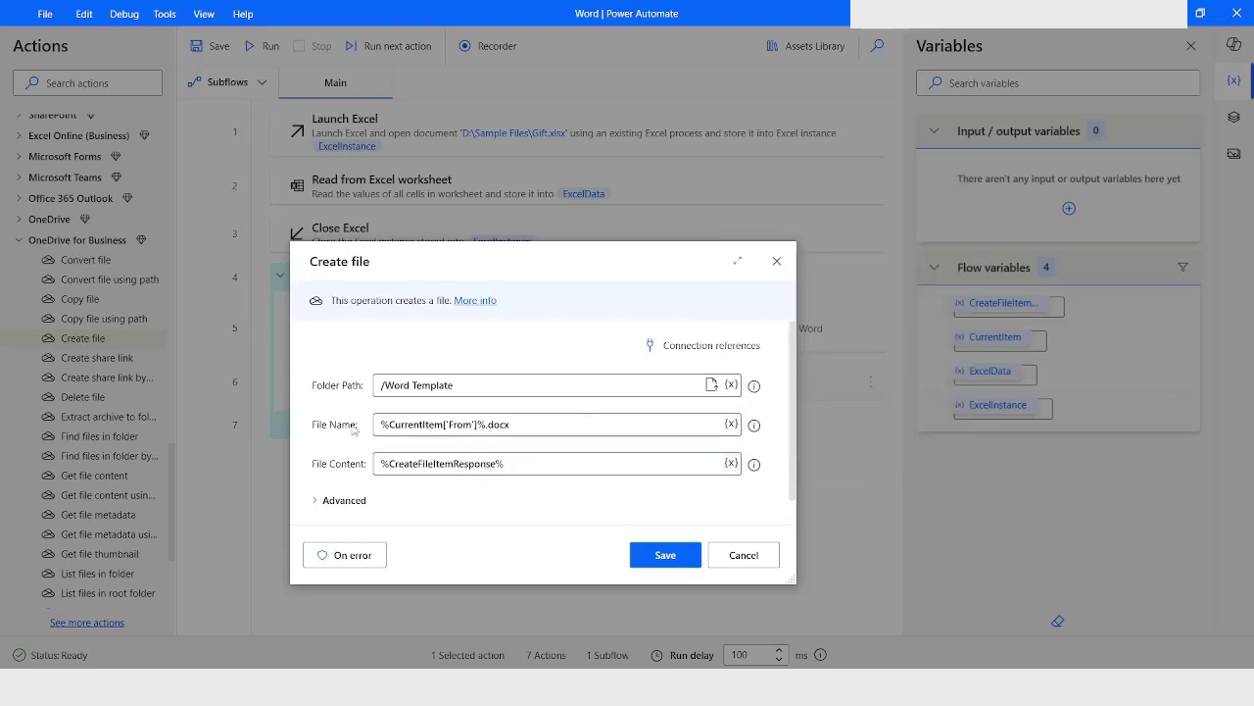
pyautogui.click(663, 556)
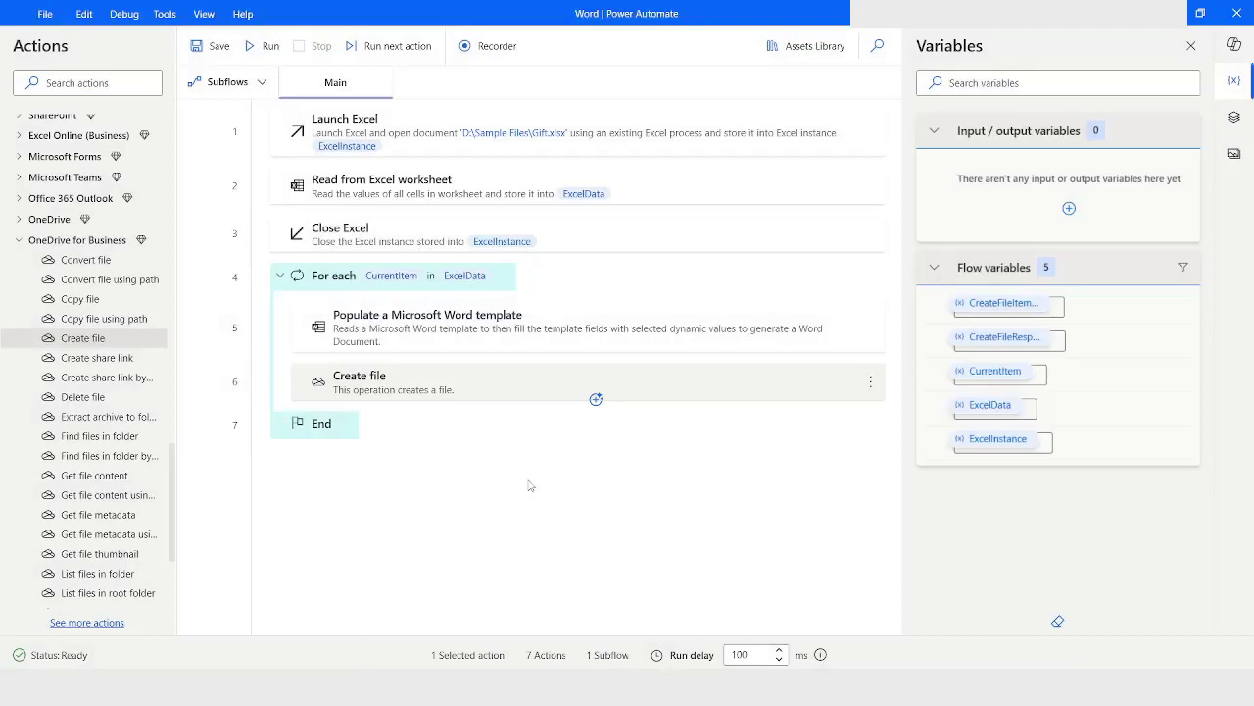
# - Run the flow and switch to OneDrive's Word Template folder holding three generated .docx files
pyautogui.click(252, 47)
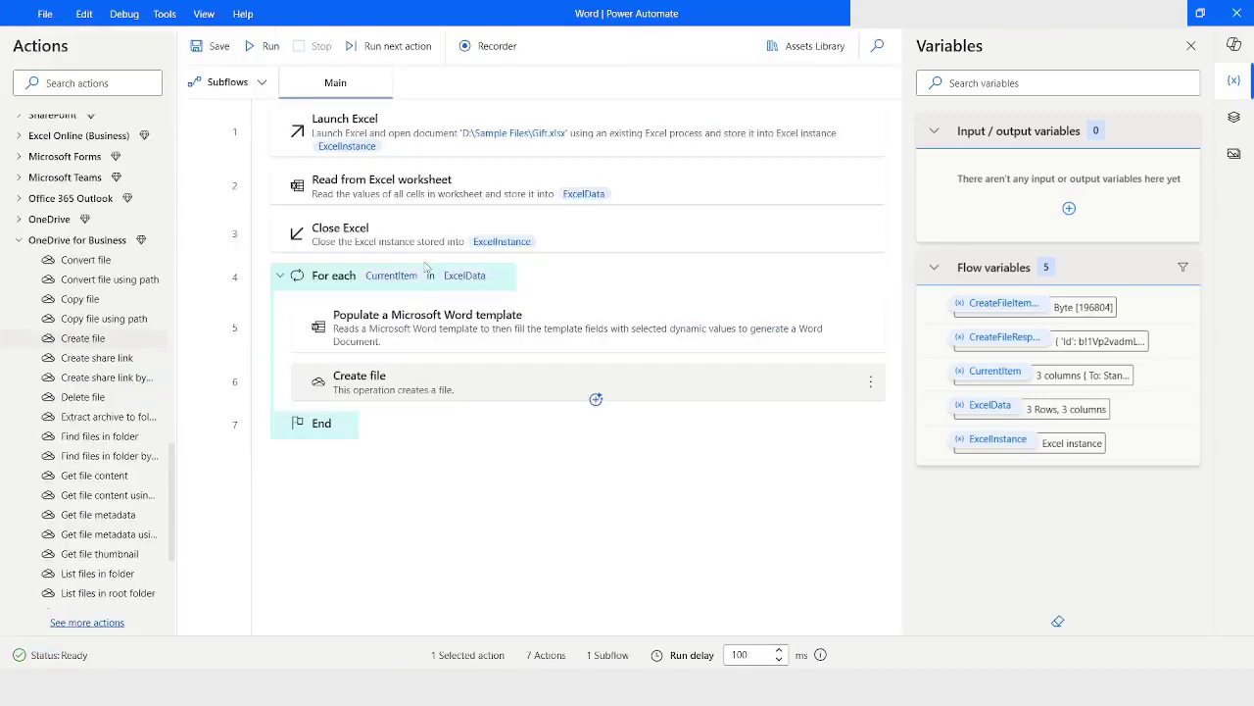
pyautogui.click(403, 383)
pyautogui.hotkey('alt', 'Tab')
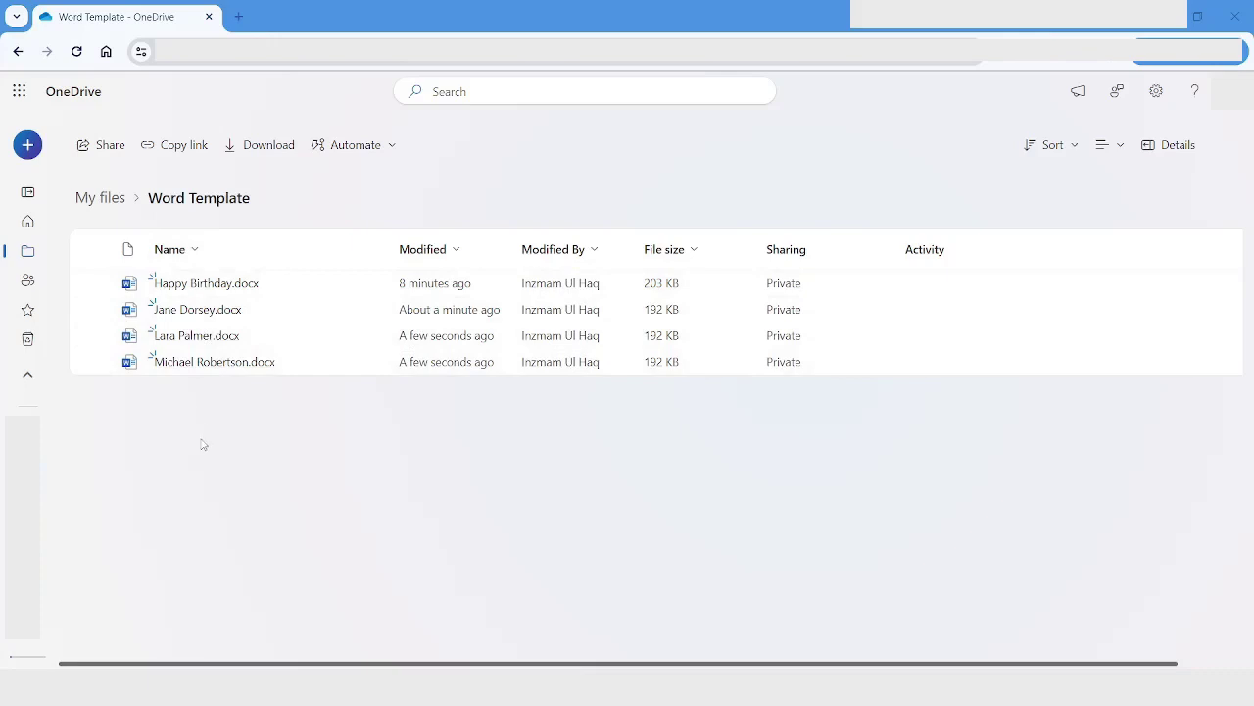
# - Open a generated birthday document to verify the 500 amount and filled names, then close it
pyautogui.click(178, 310)
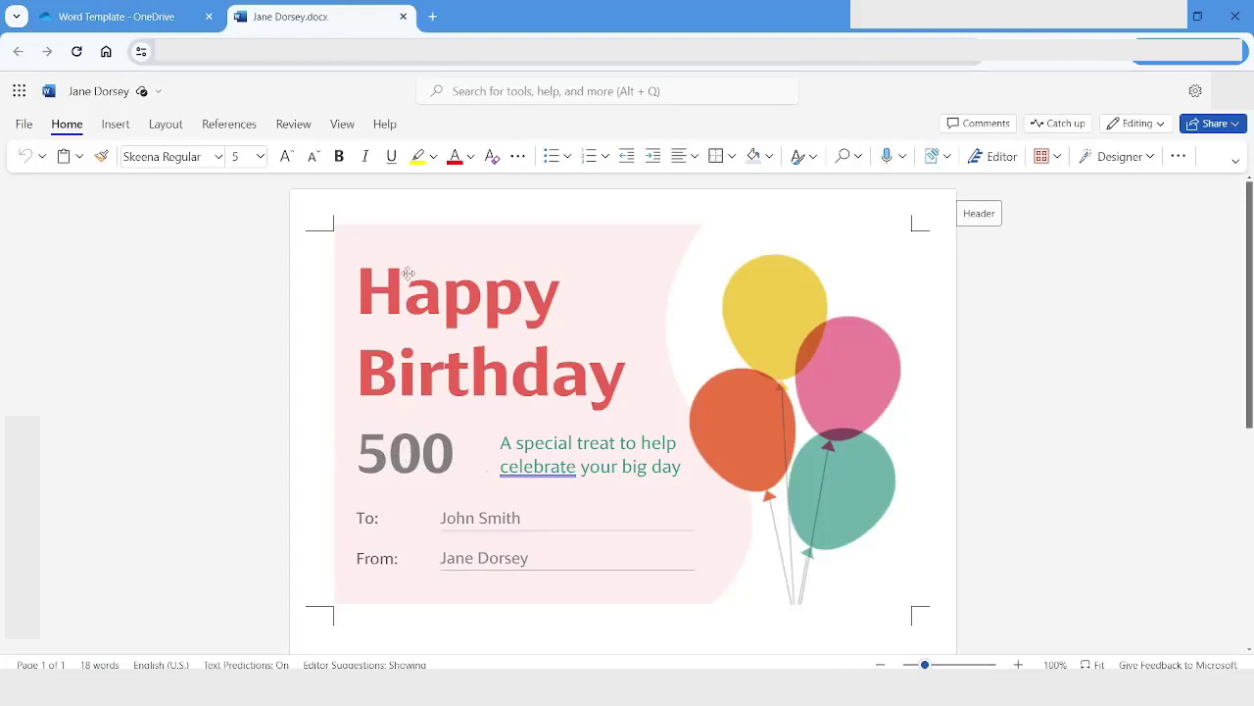
pyautogui.click(403, 17)
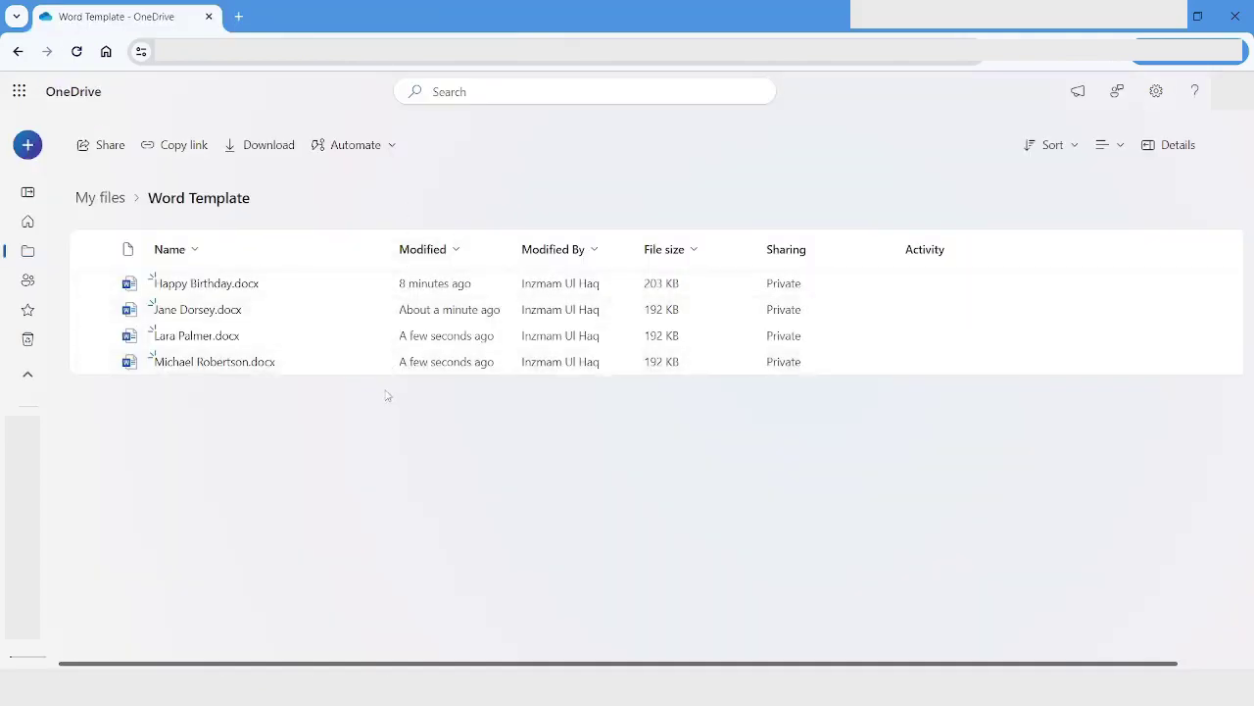